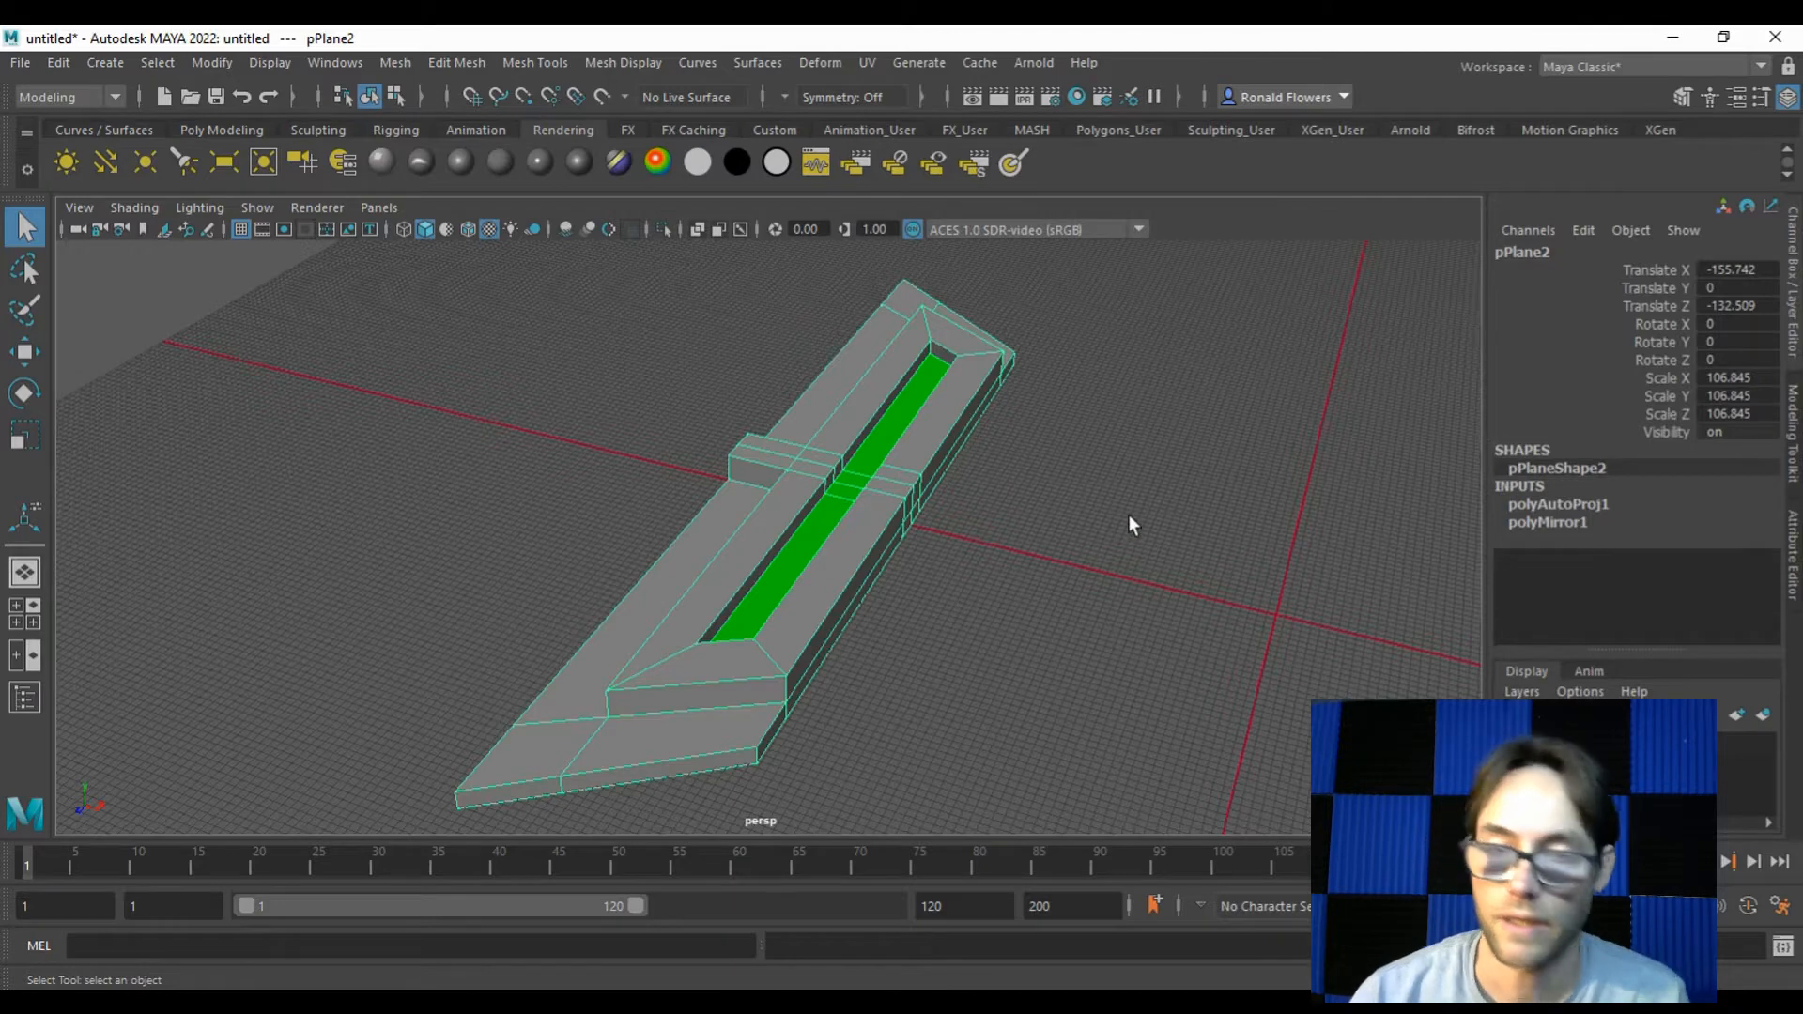
Create a polygon cylinder at the origin and set its radius to 27.3
left_click_drag(987, 638, 611, 556, "alt")
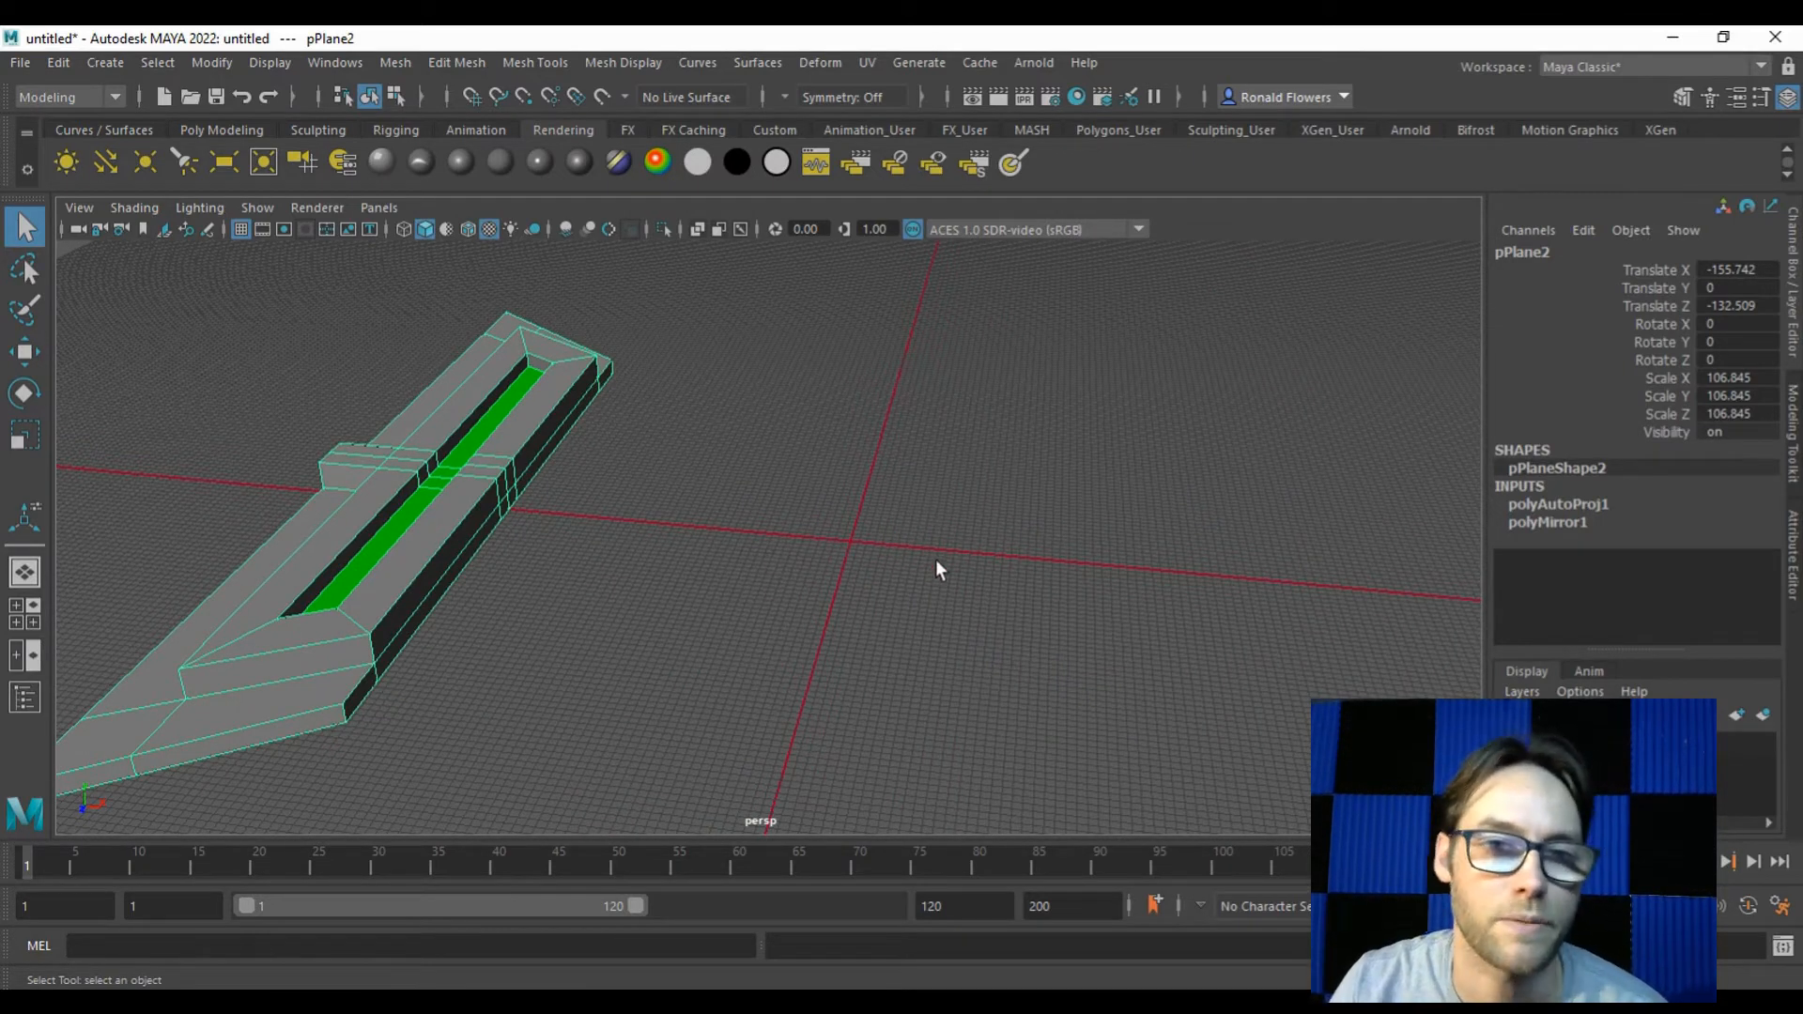
left_click(240, 130)
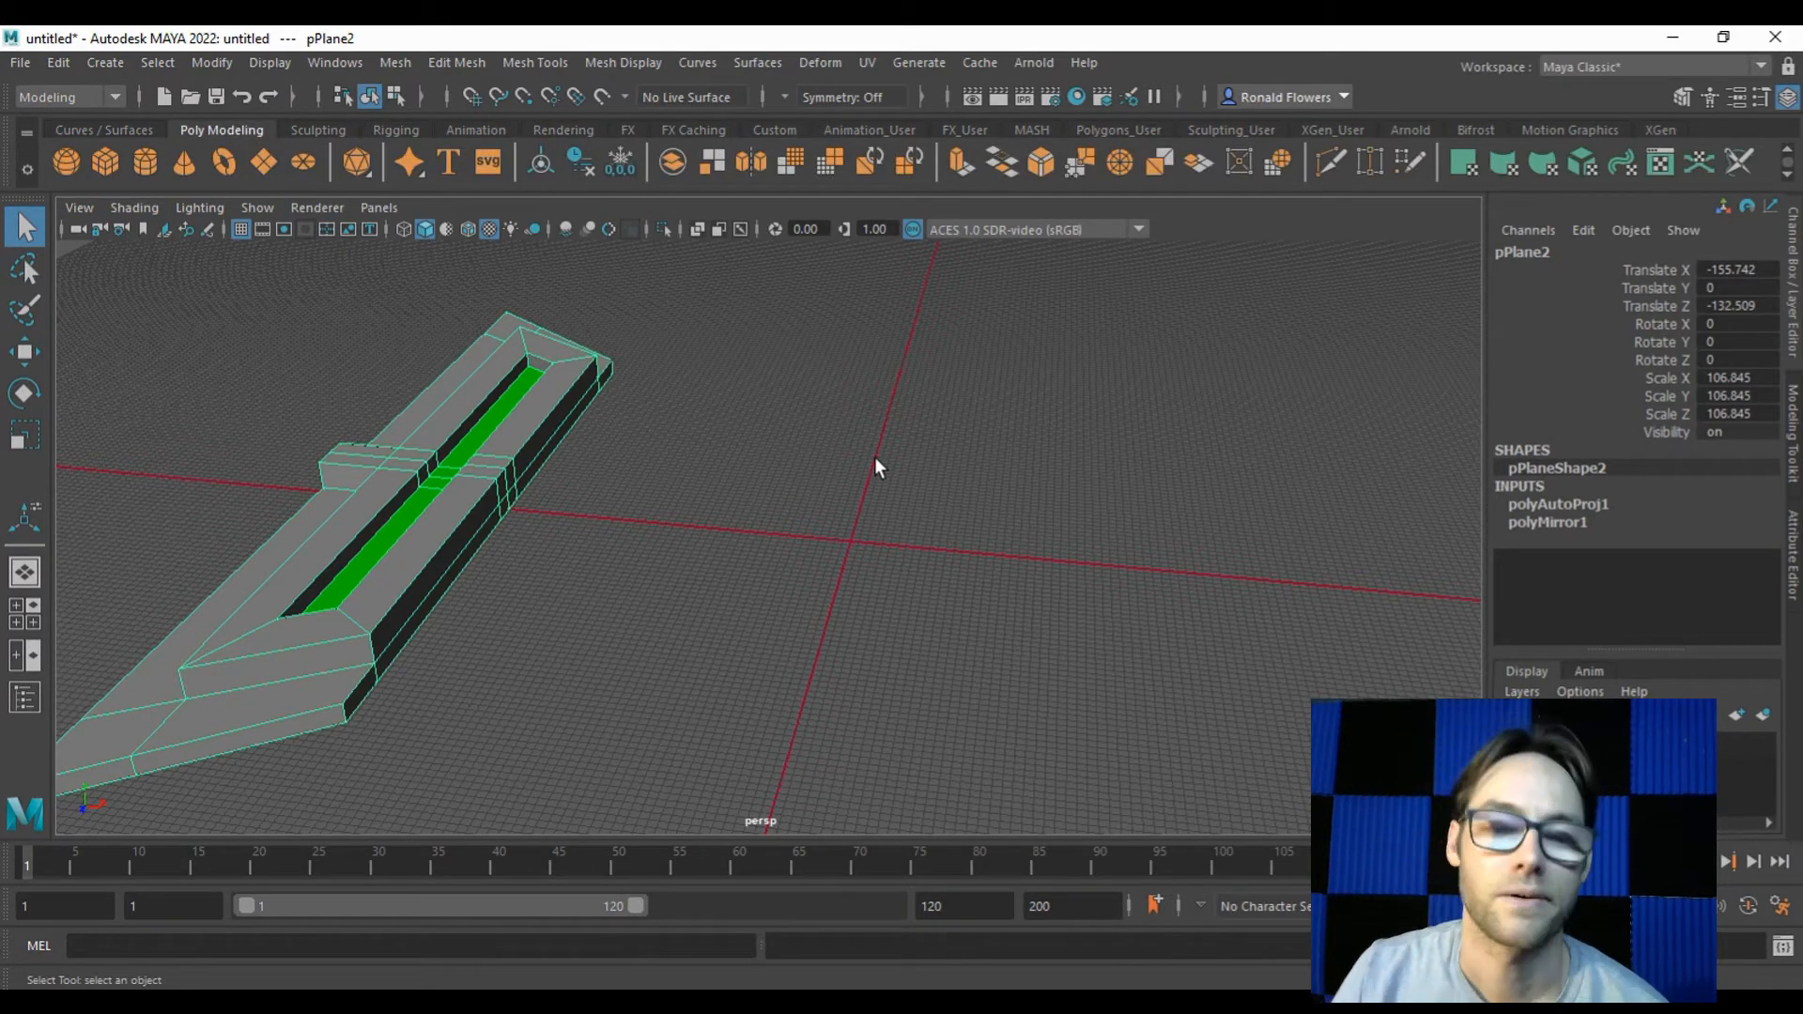
left_click(154, 163)
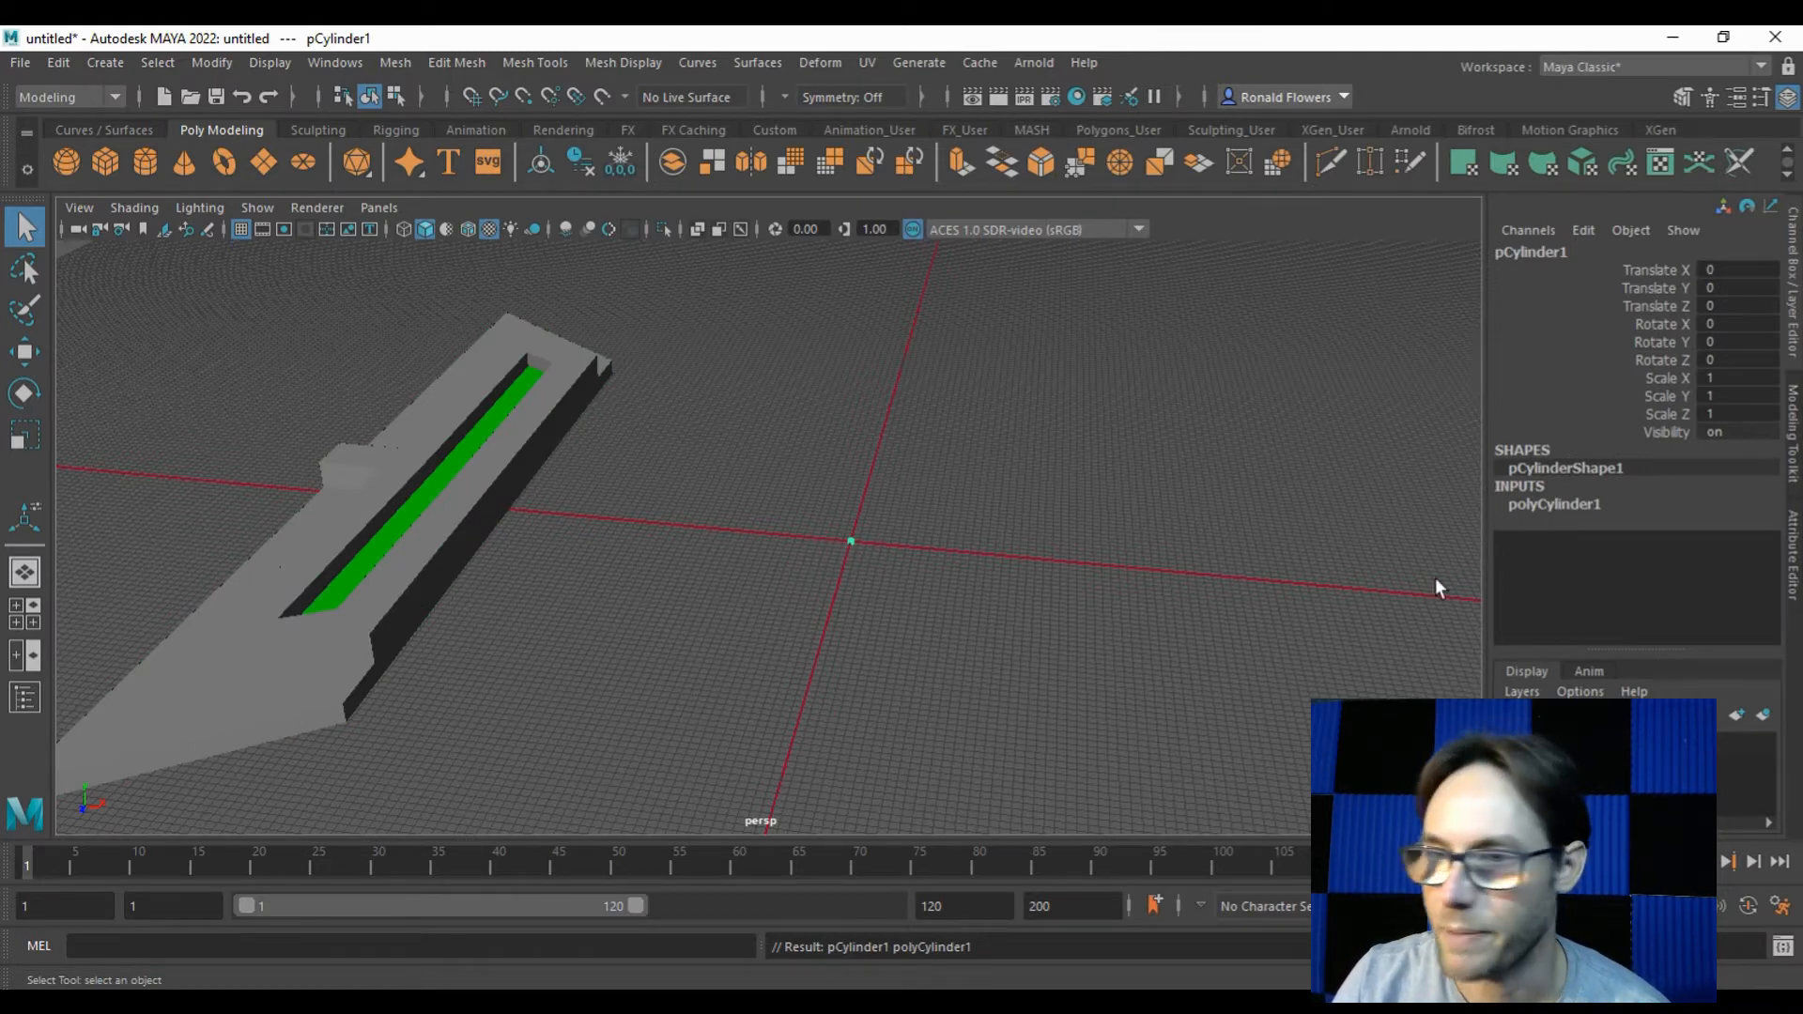
left_click(1554, 505)
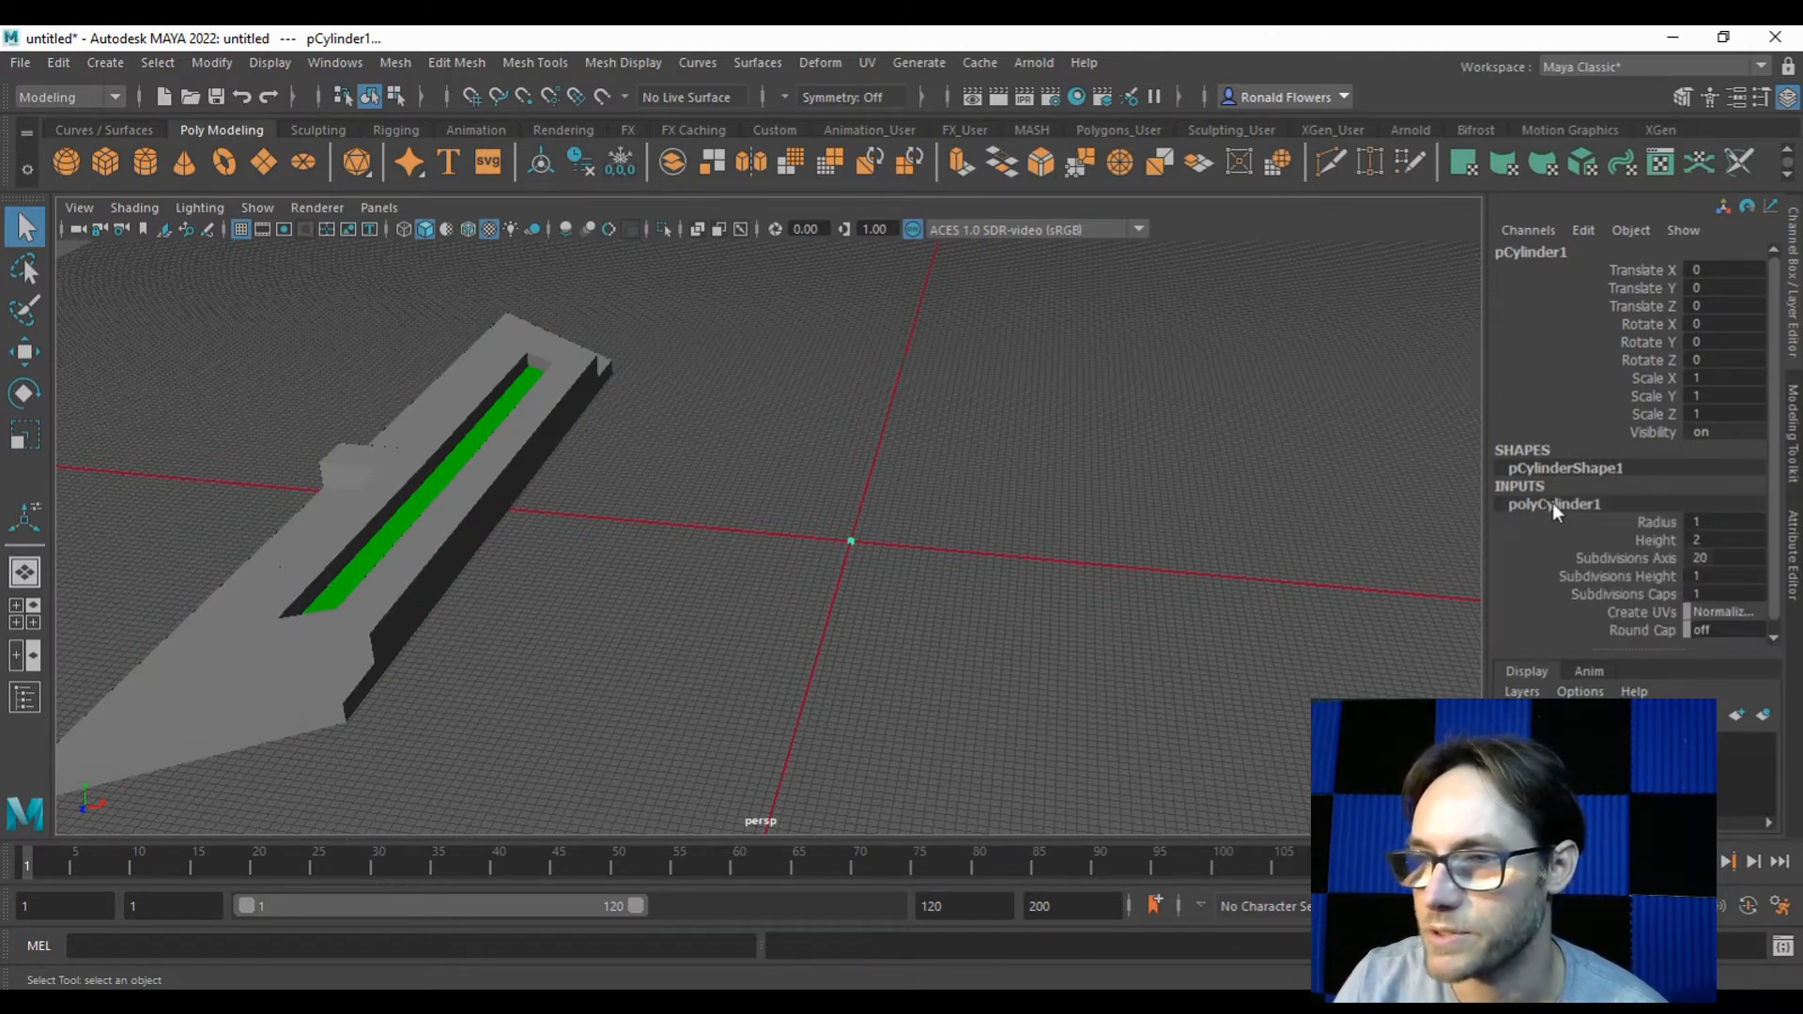
left_click(1651, 524)
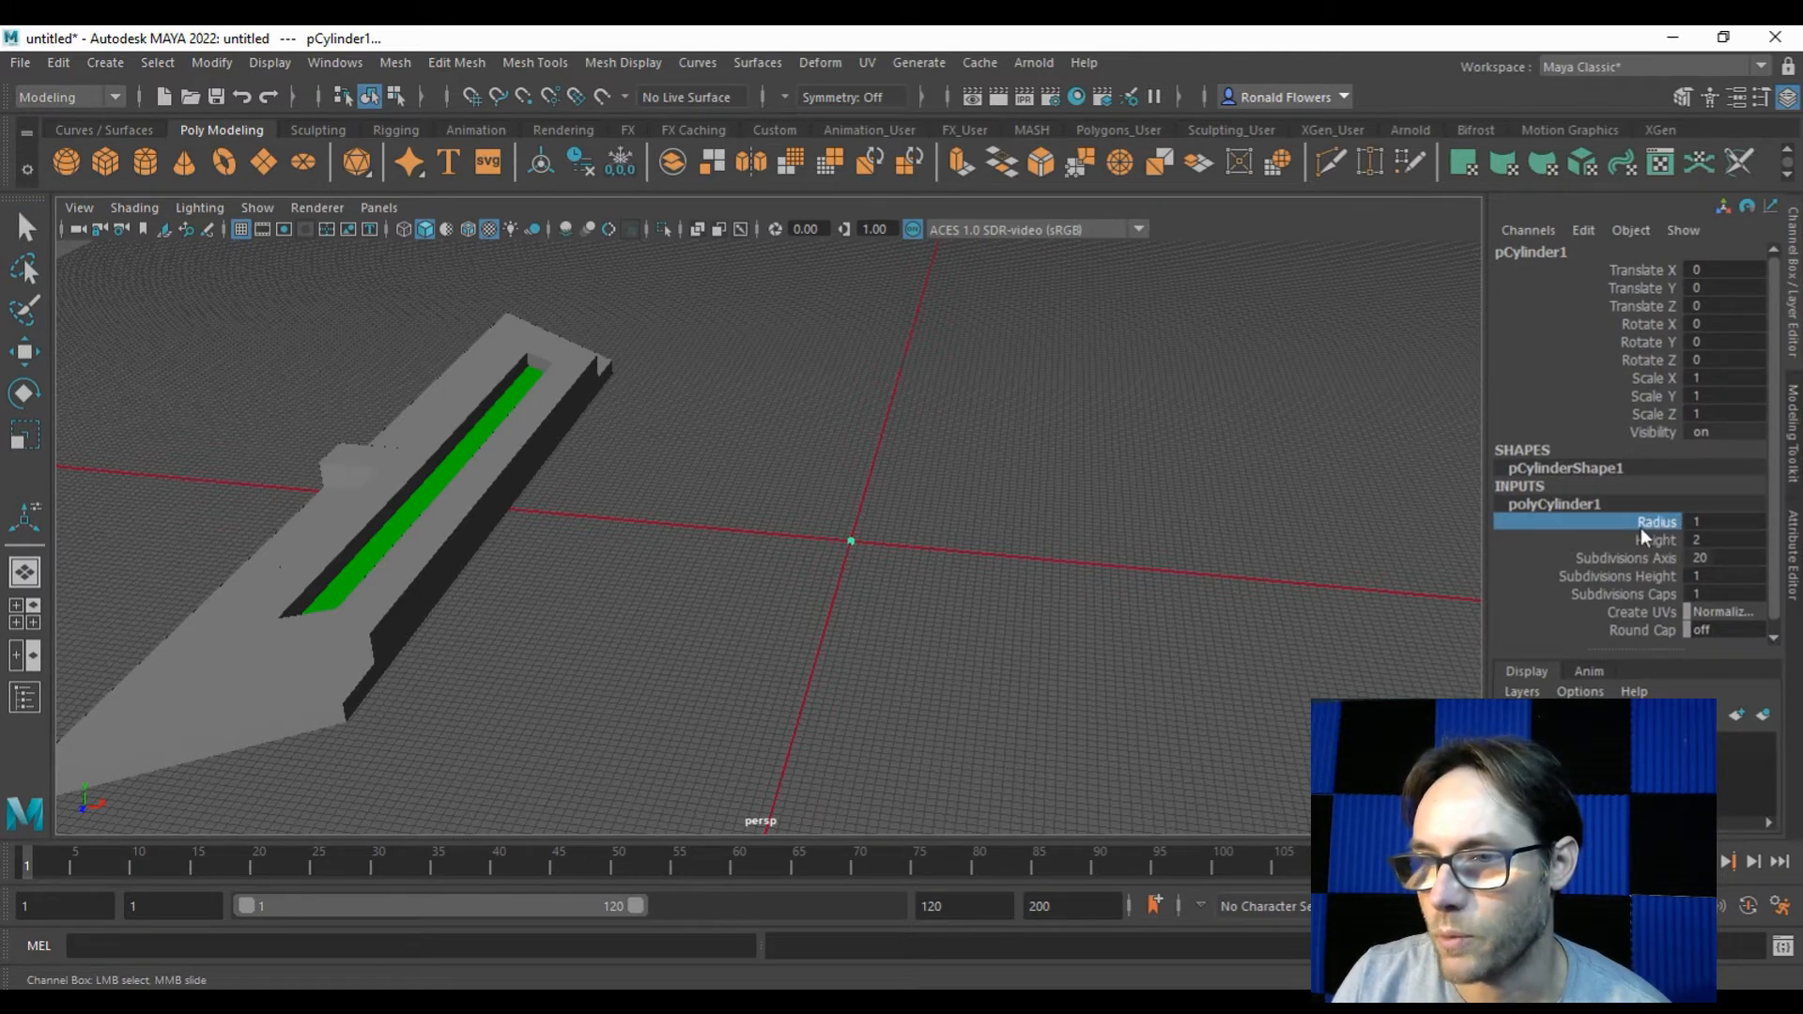
middle_click_drag(1108, 521, 1406, 496)
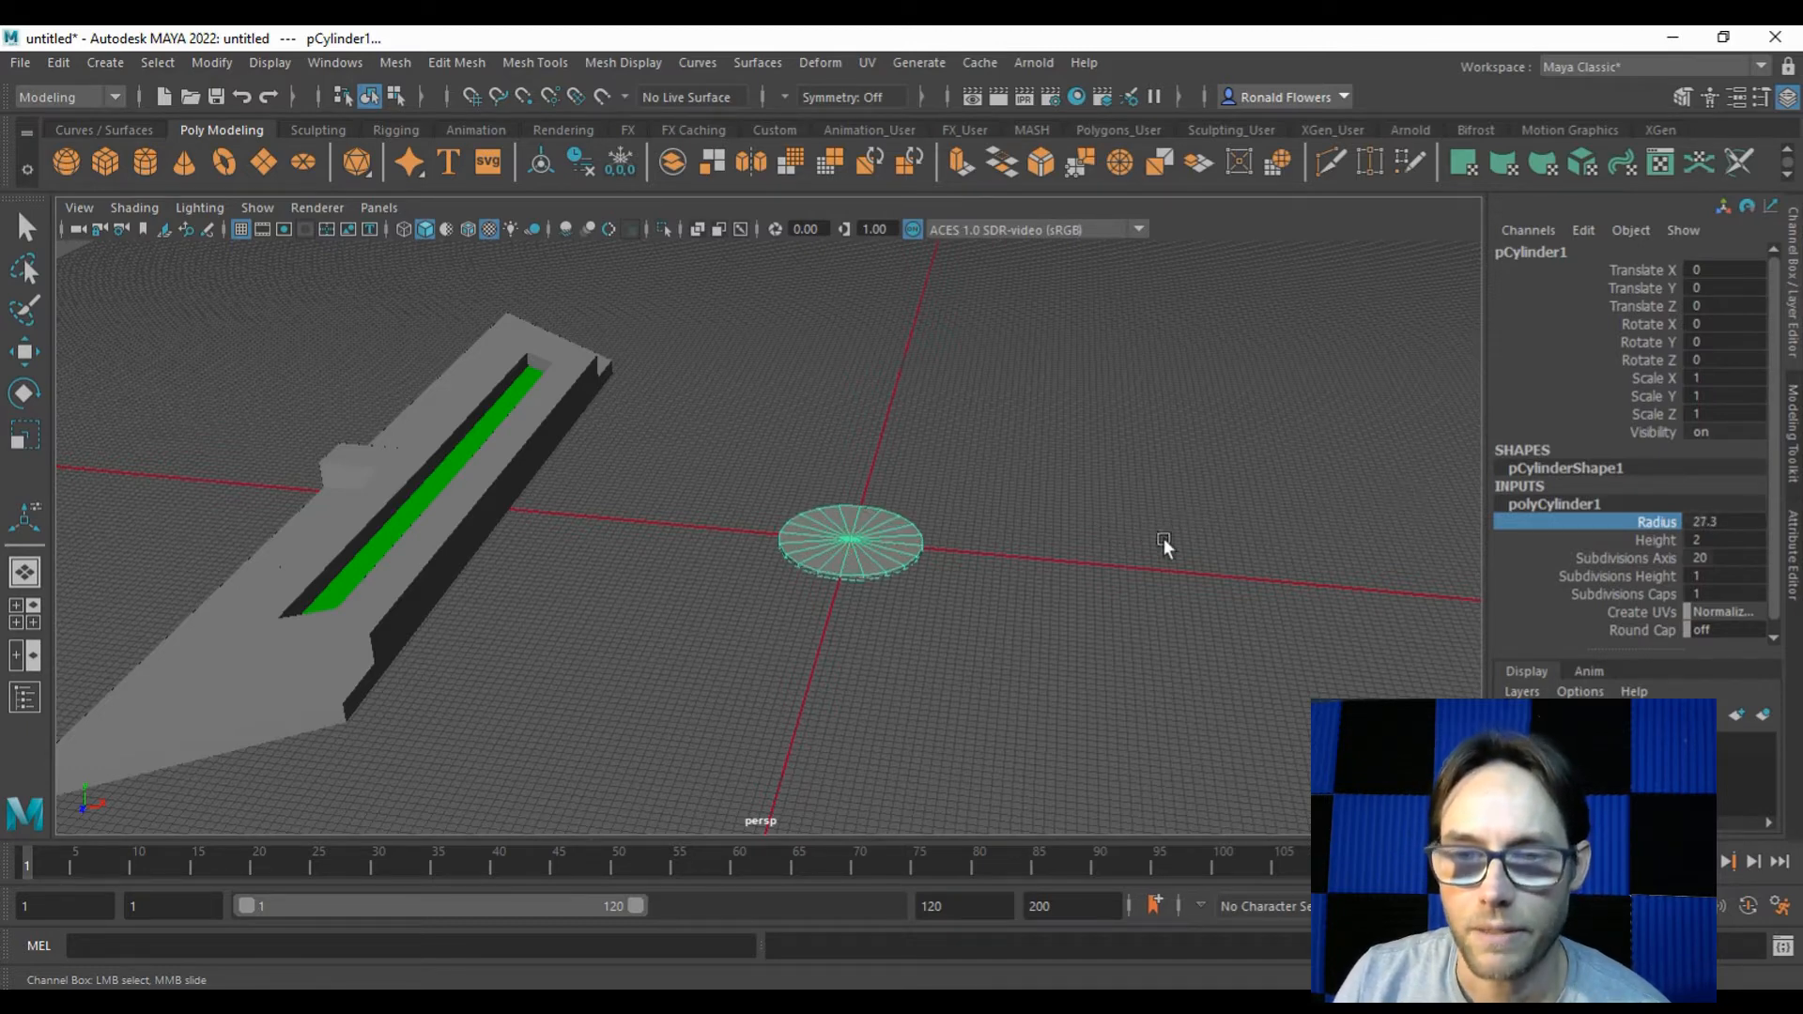
Set the cylinder's height to 10.6
left_click_drag(1085, 516, 1043, 530, "alt")
left_click_drag(692, 482, 1037, 594, "alt")
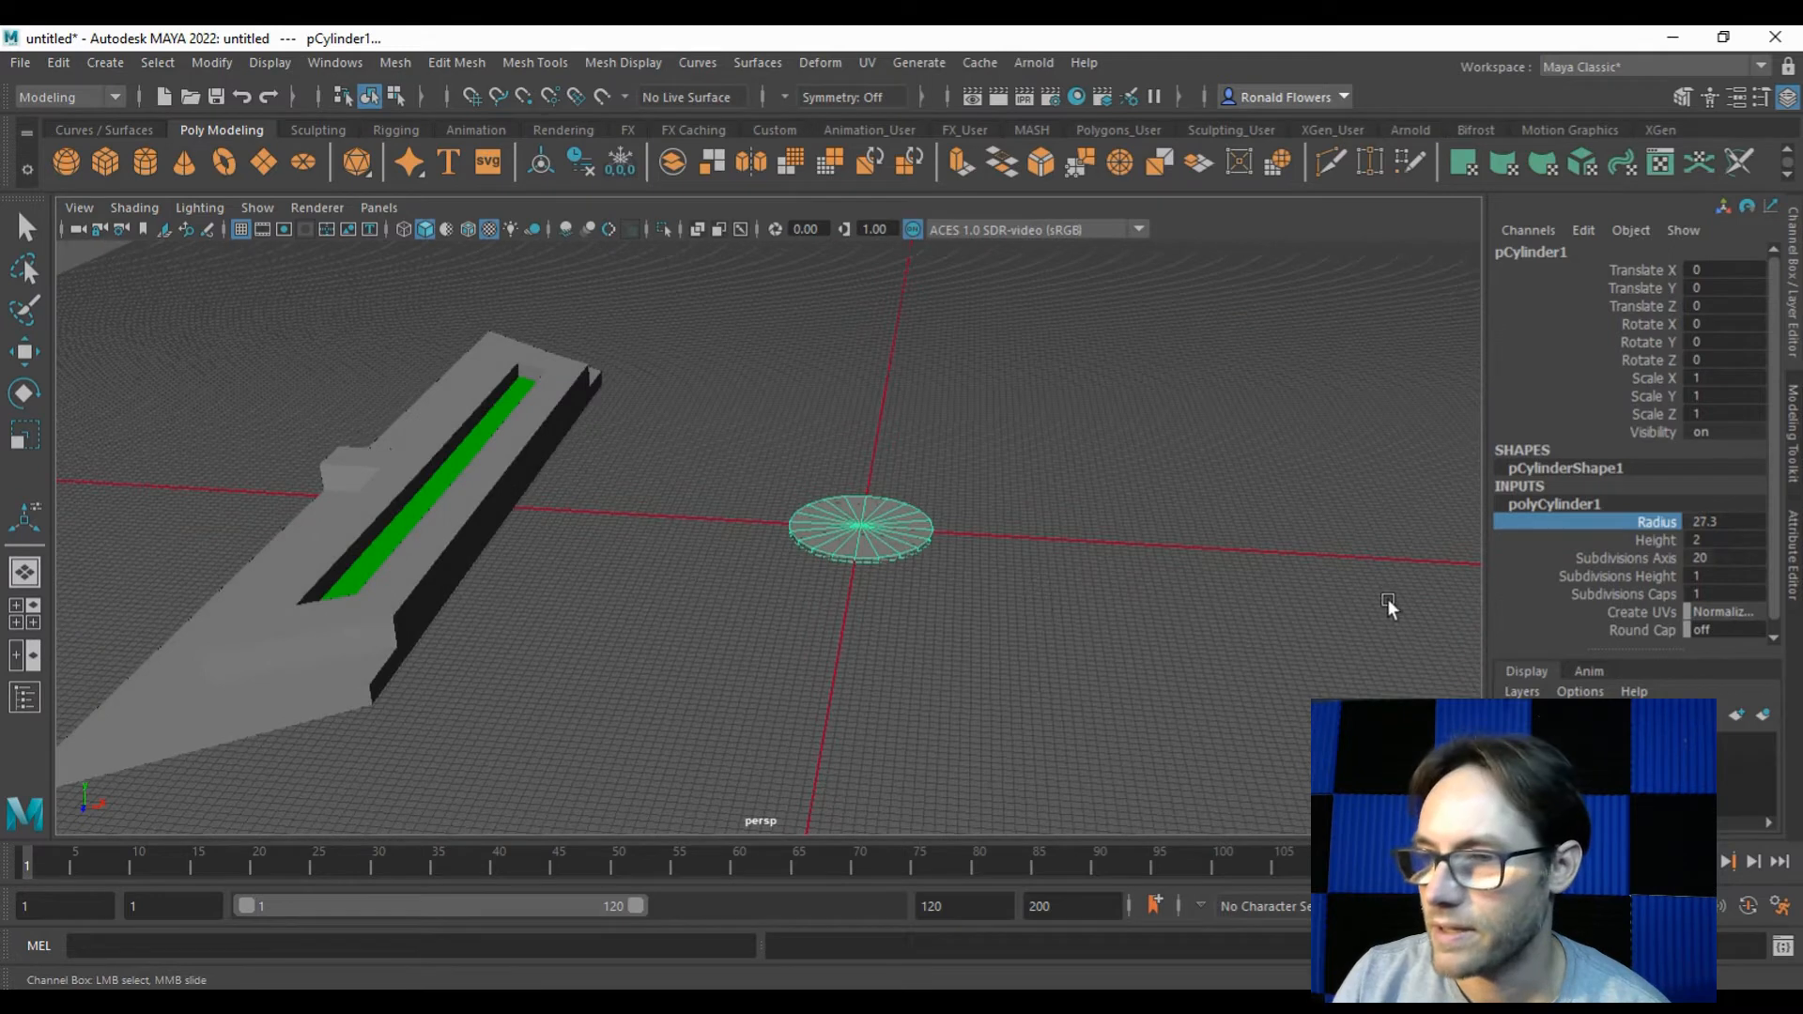
left_click(1660, 541)
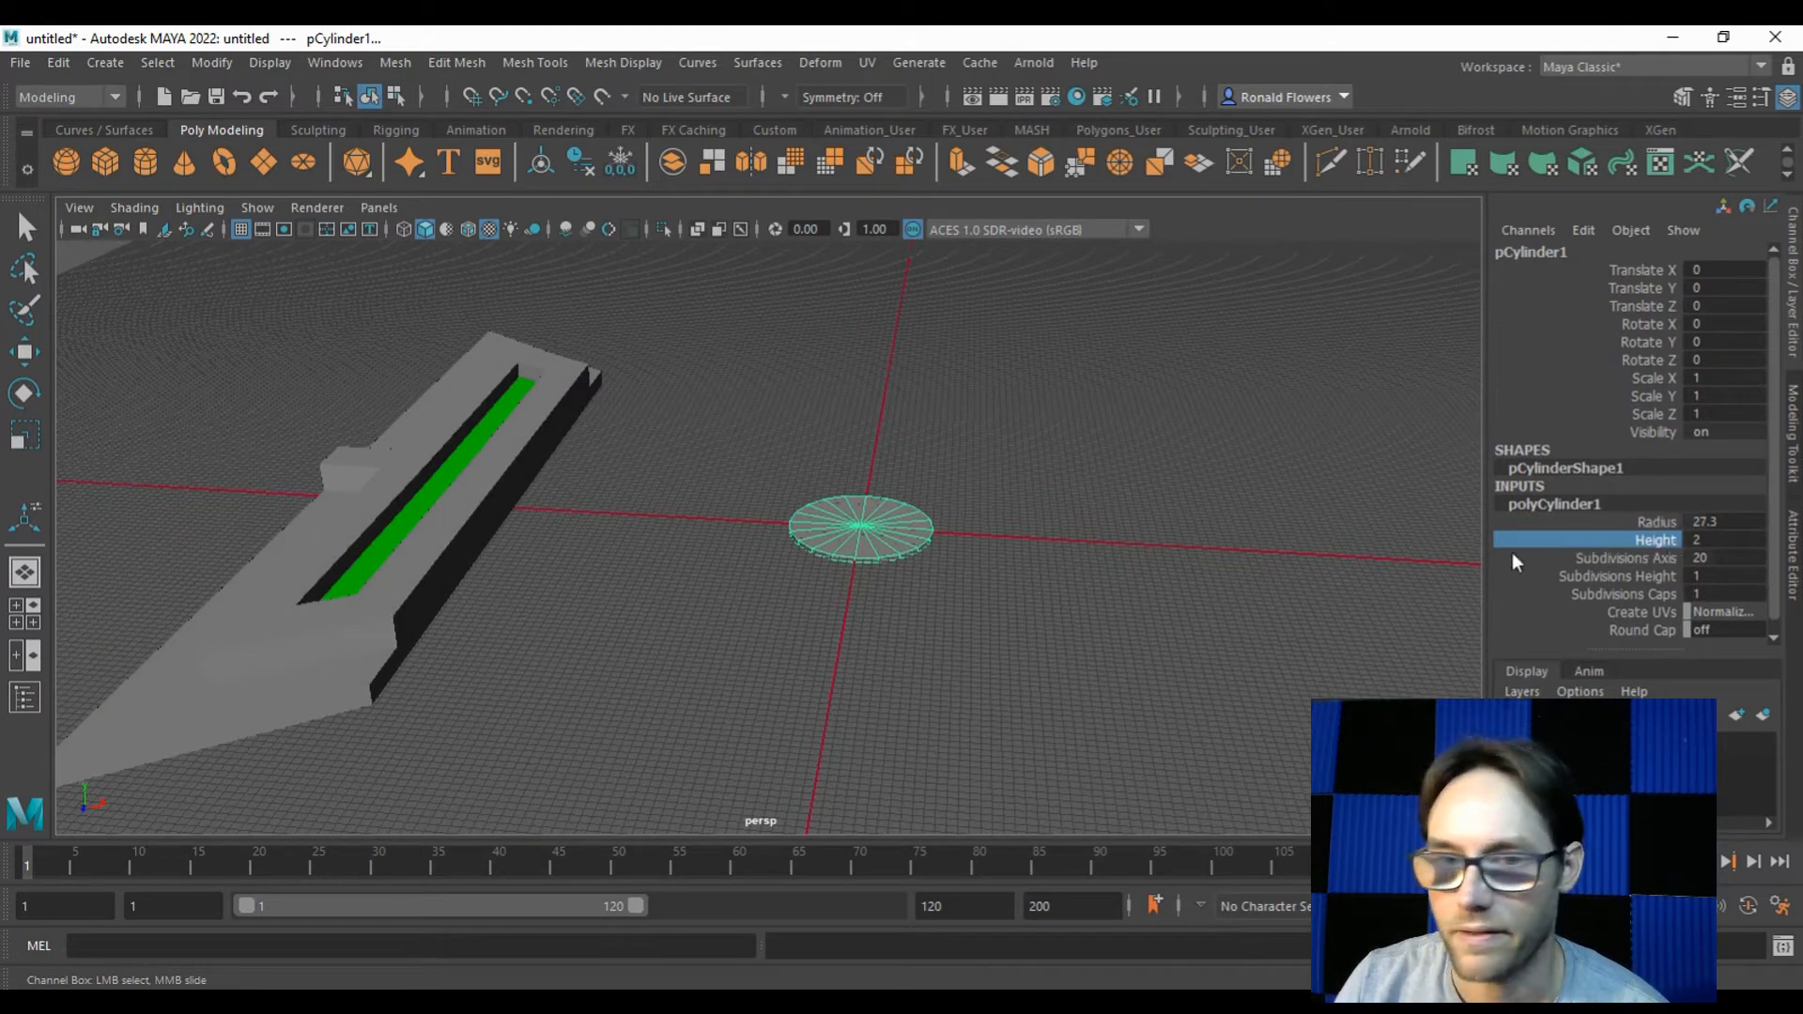
middle_click_drag(1188, 563, 1283, 549)
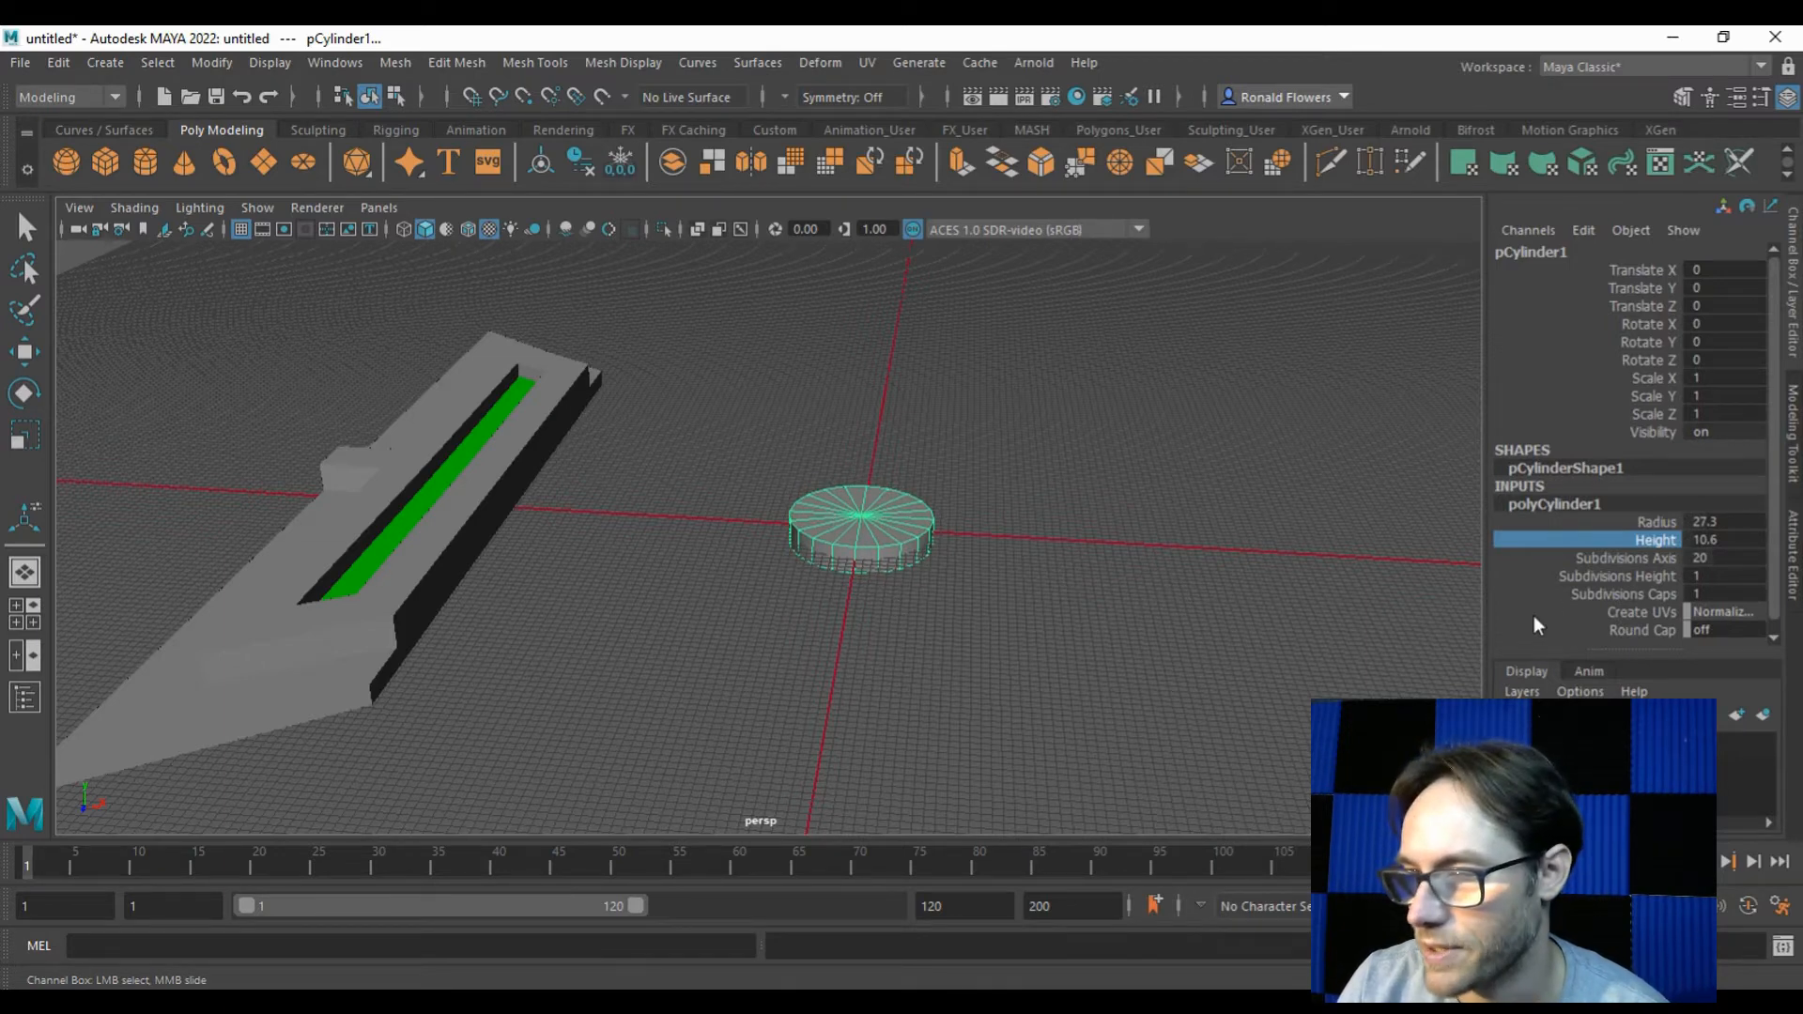
Turn on the cylinder's Round Cap option and set Subdivisions Caps to 5
left_click(1650, 631)
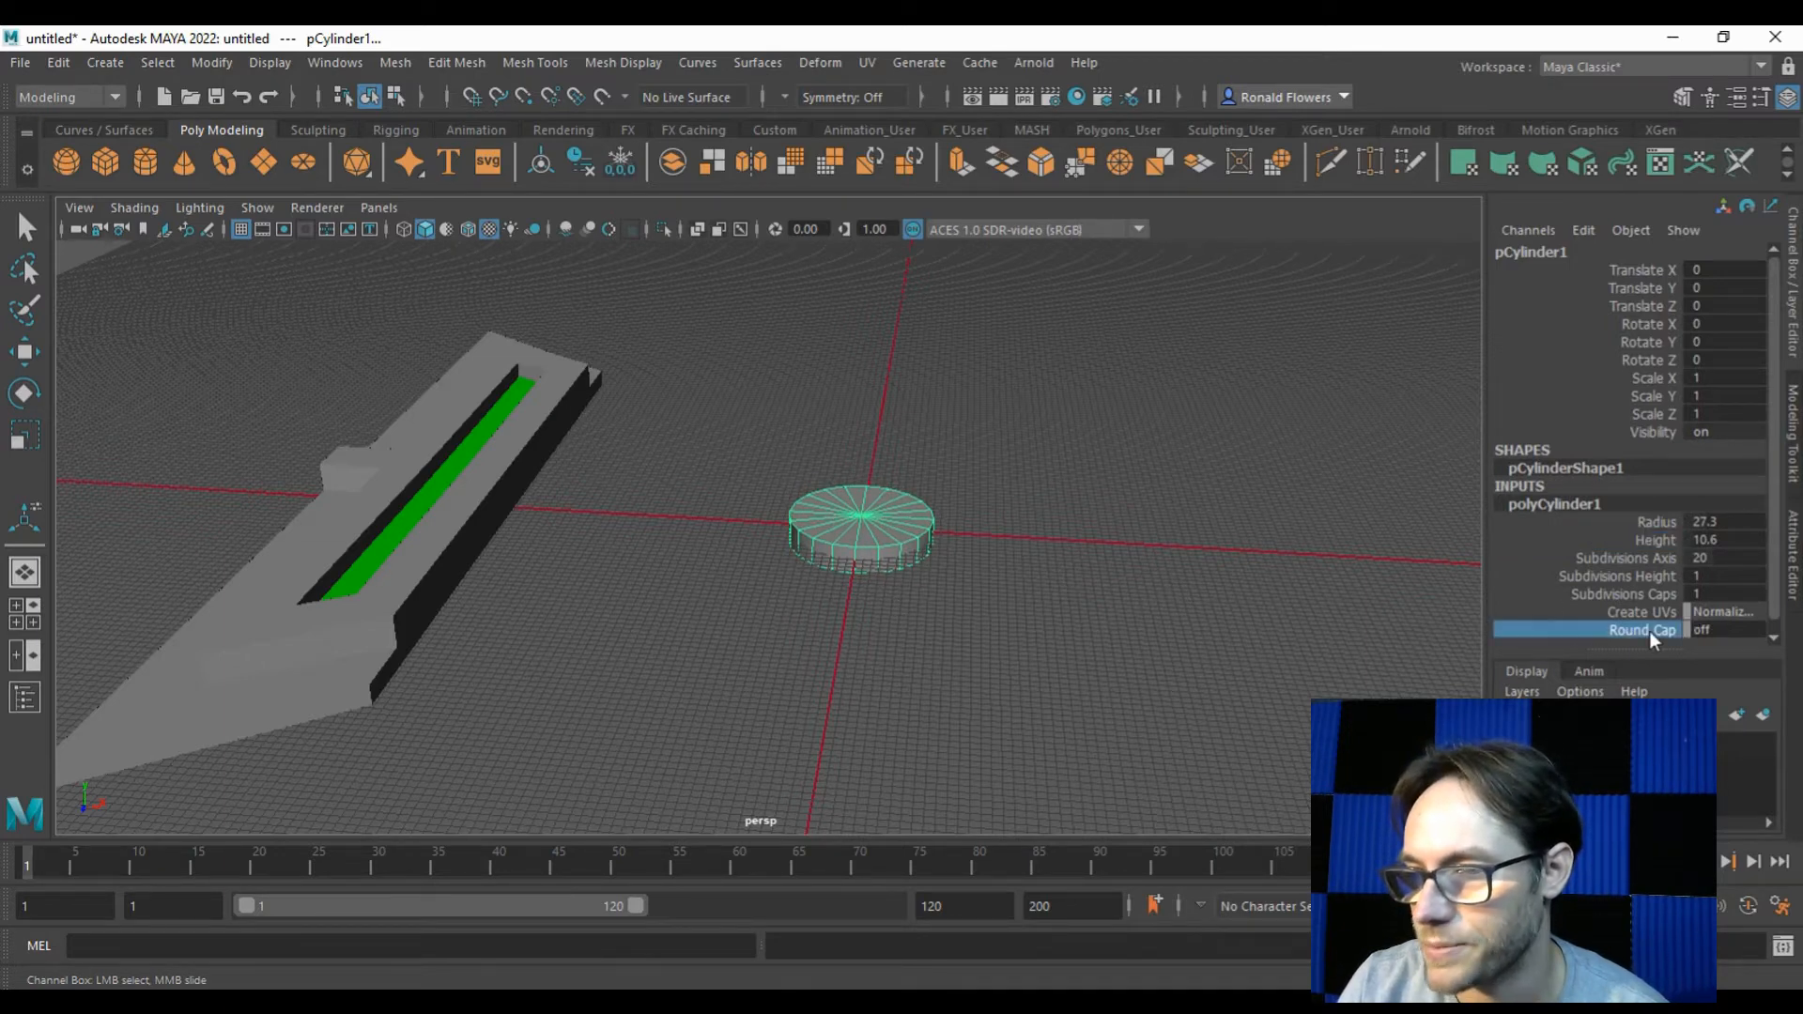
double_click(1735, 630)
type("on")
key("Return")
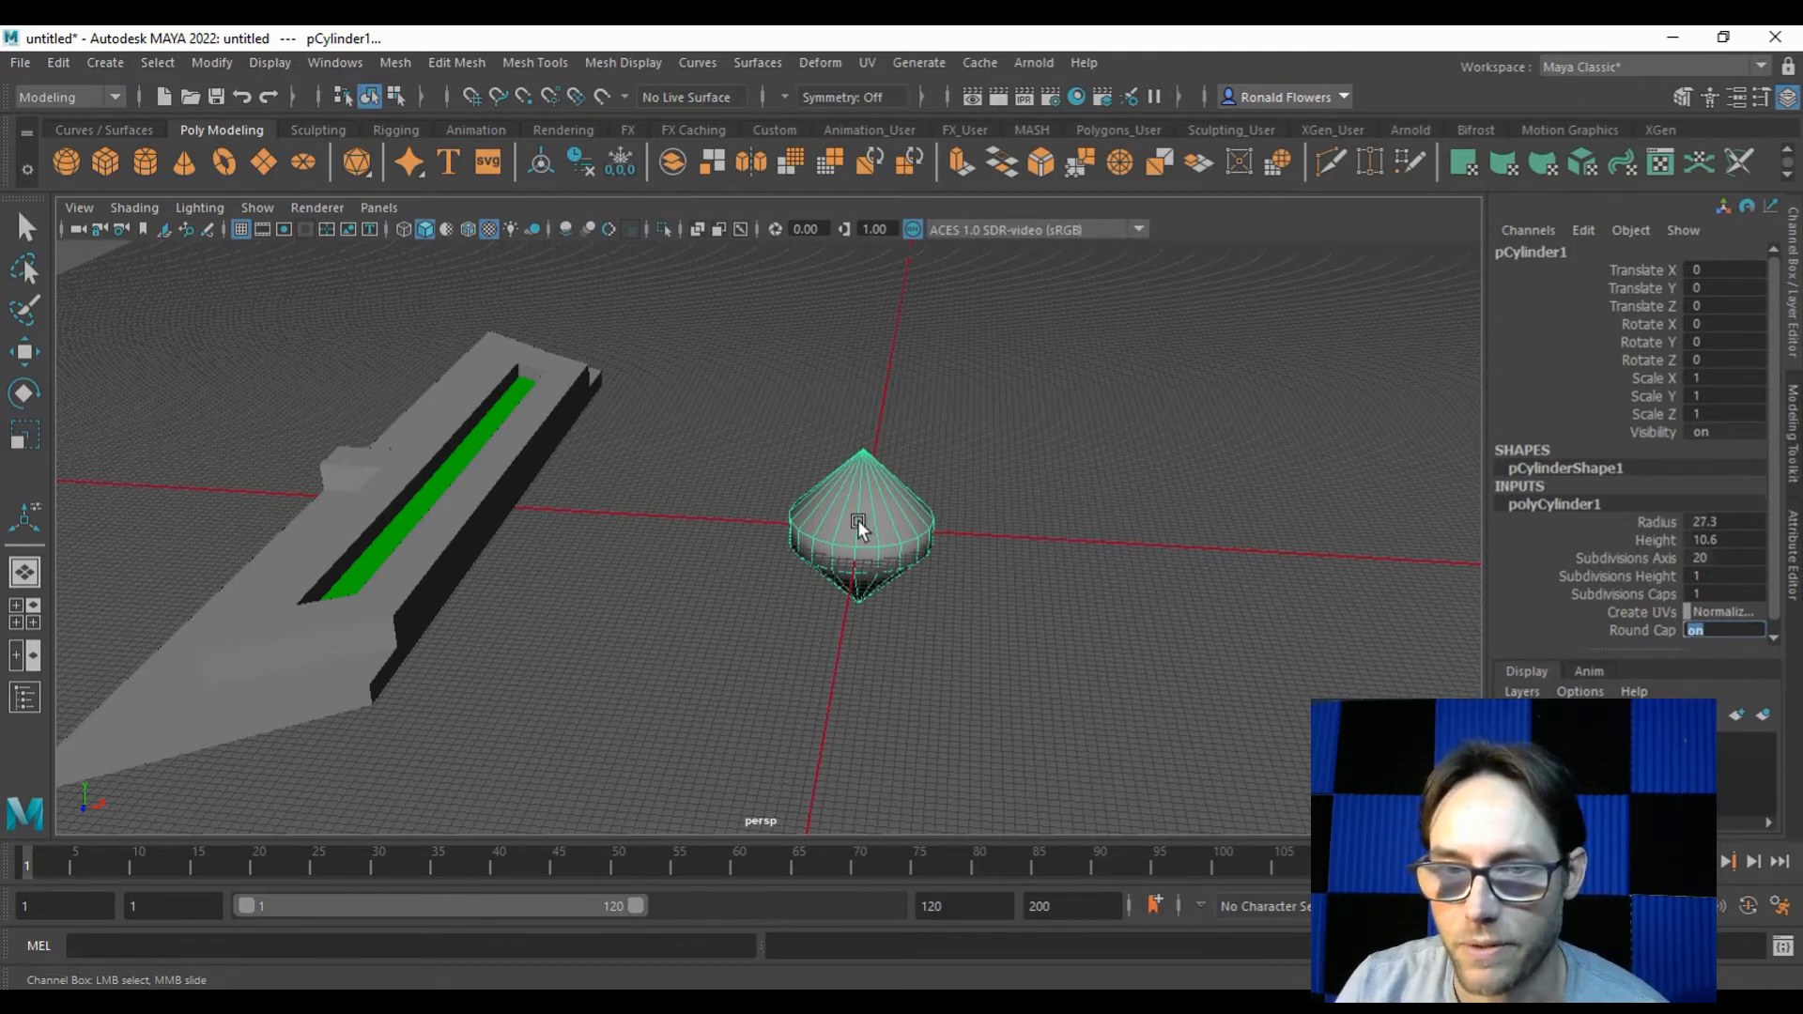
left_click(1632, 596)
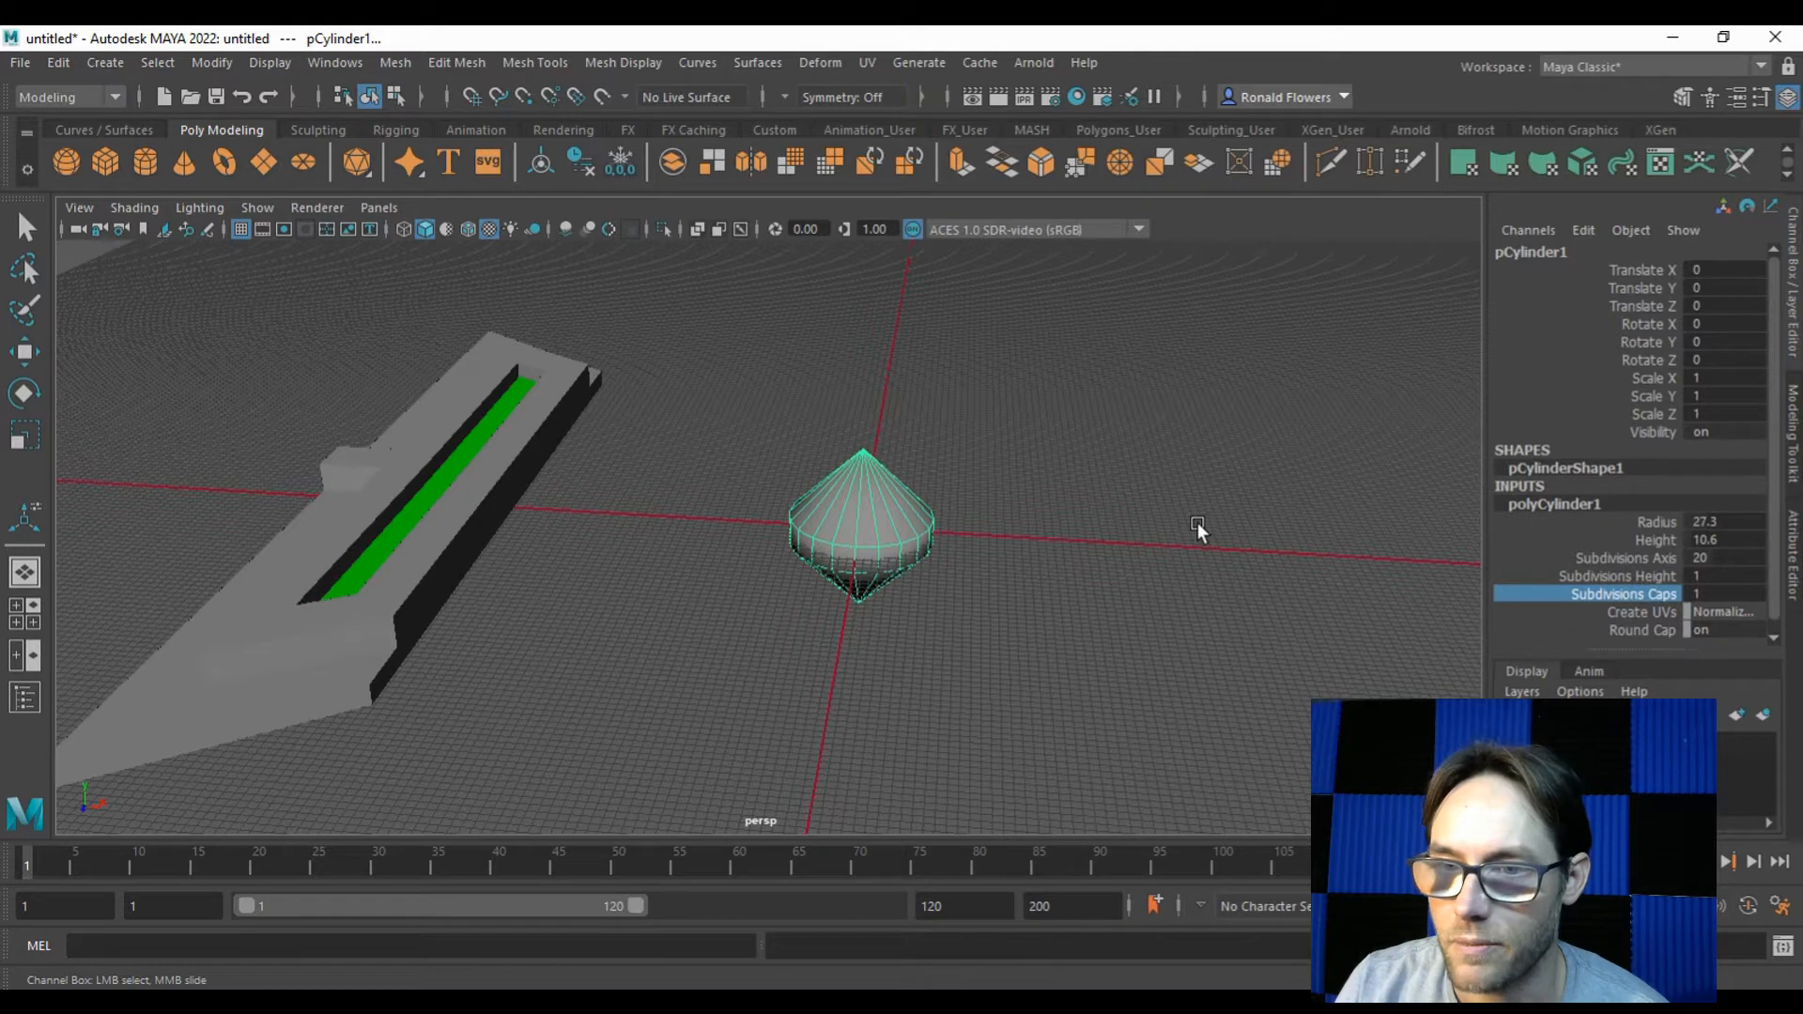
middle_click_drag(1195, 523, 1238, 517)
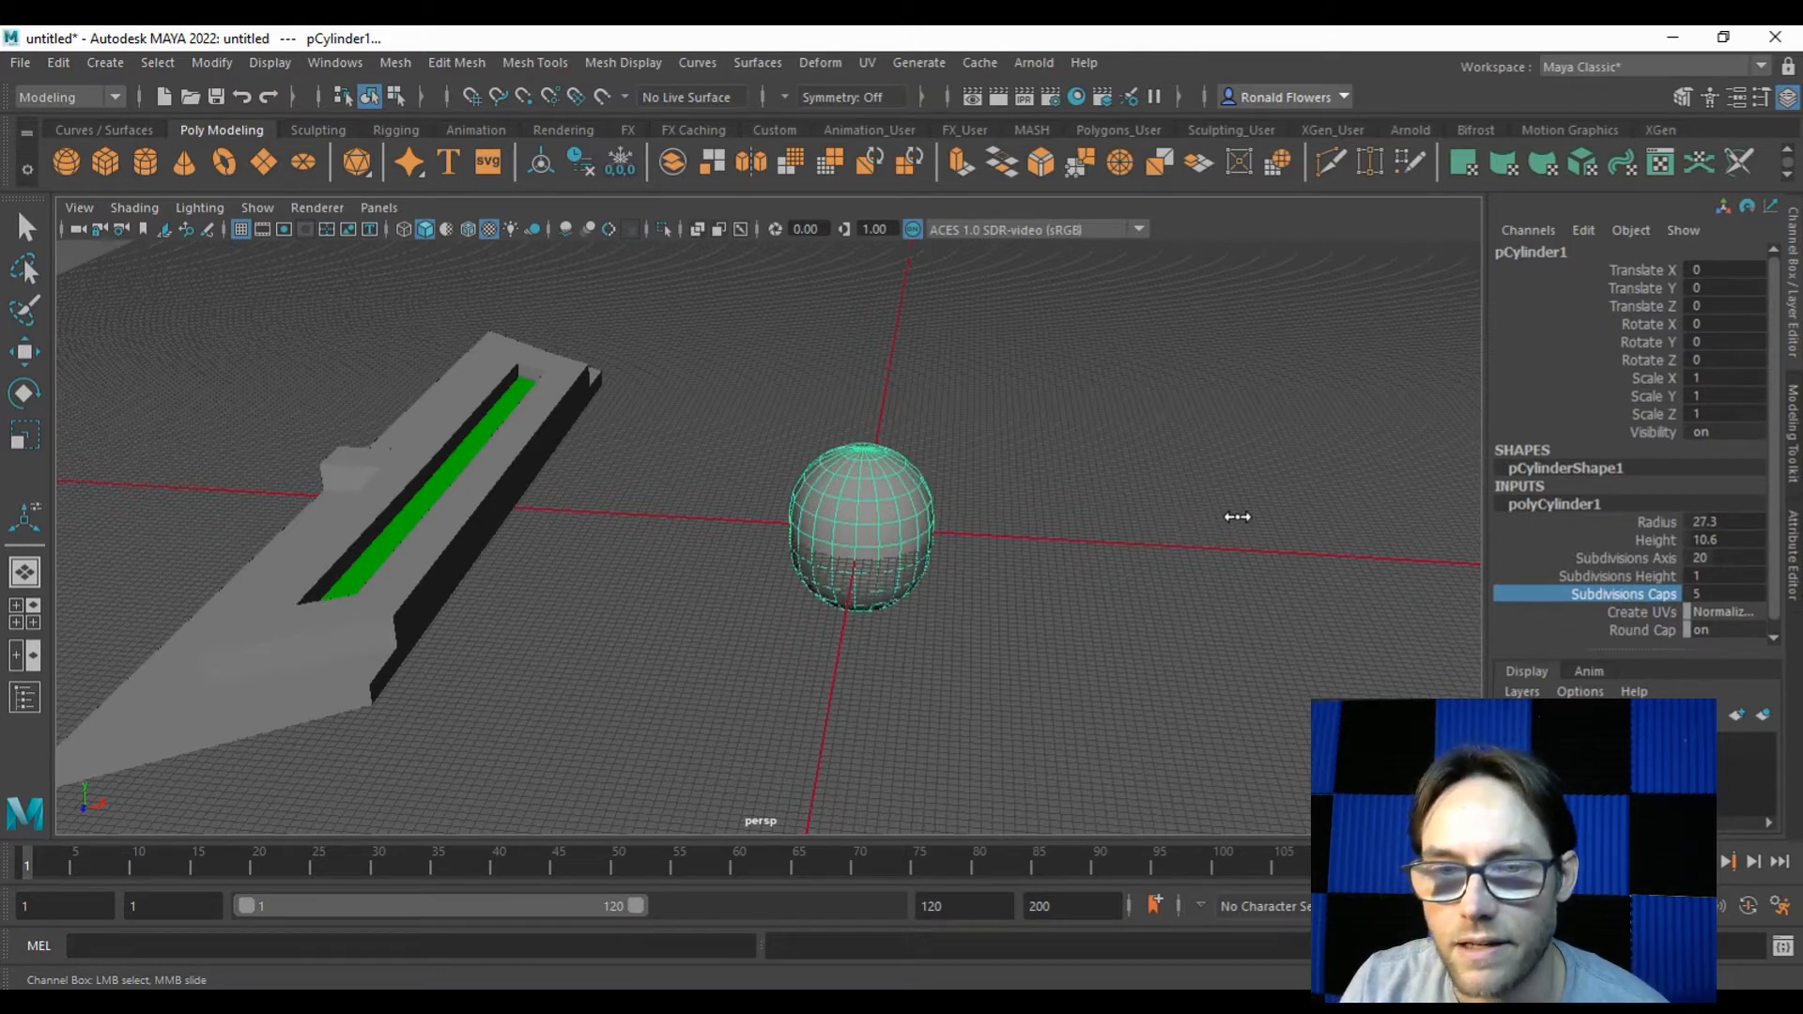
Select the whole loop of side faces around the cylinder's middle and scale it taller along the Y axis
left_click_drag(1056, 591, 1066, 632, "alt")
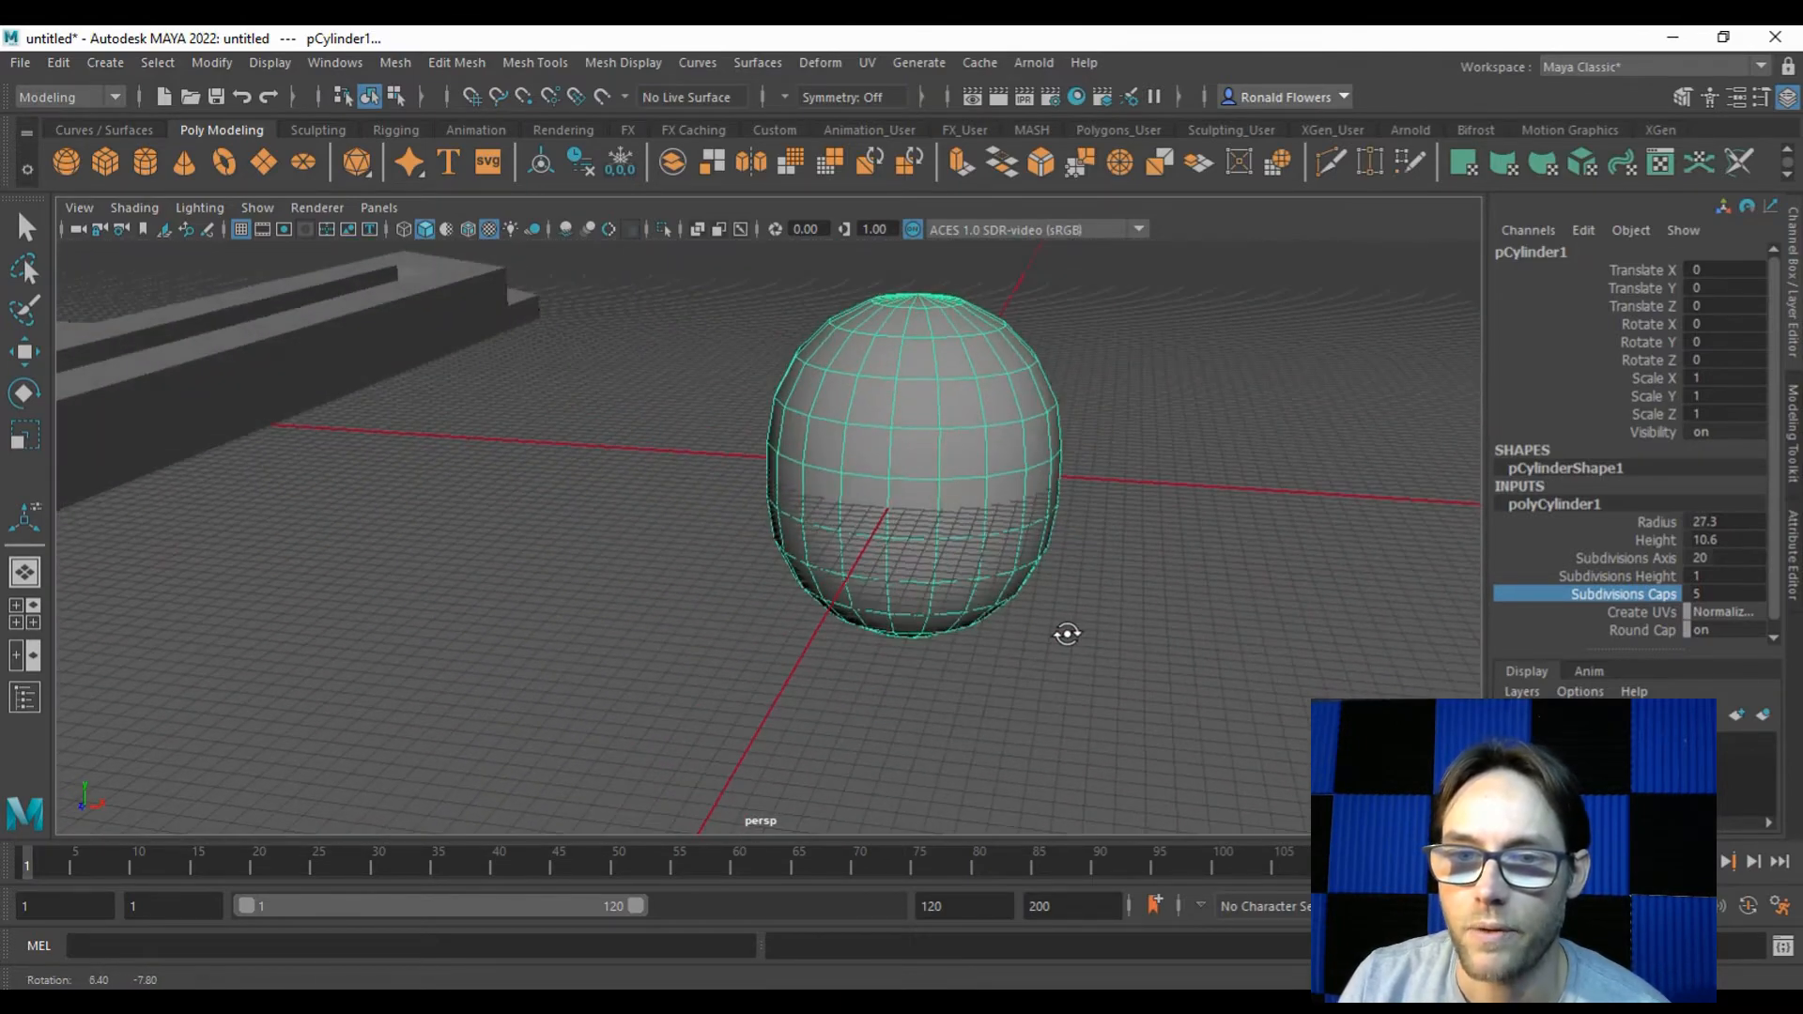
left_click_drag(1017, 543, 937, 584, "alt")
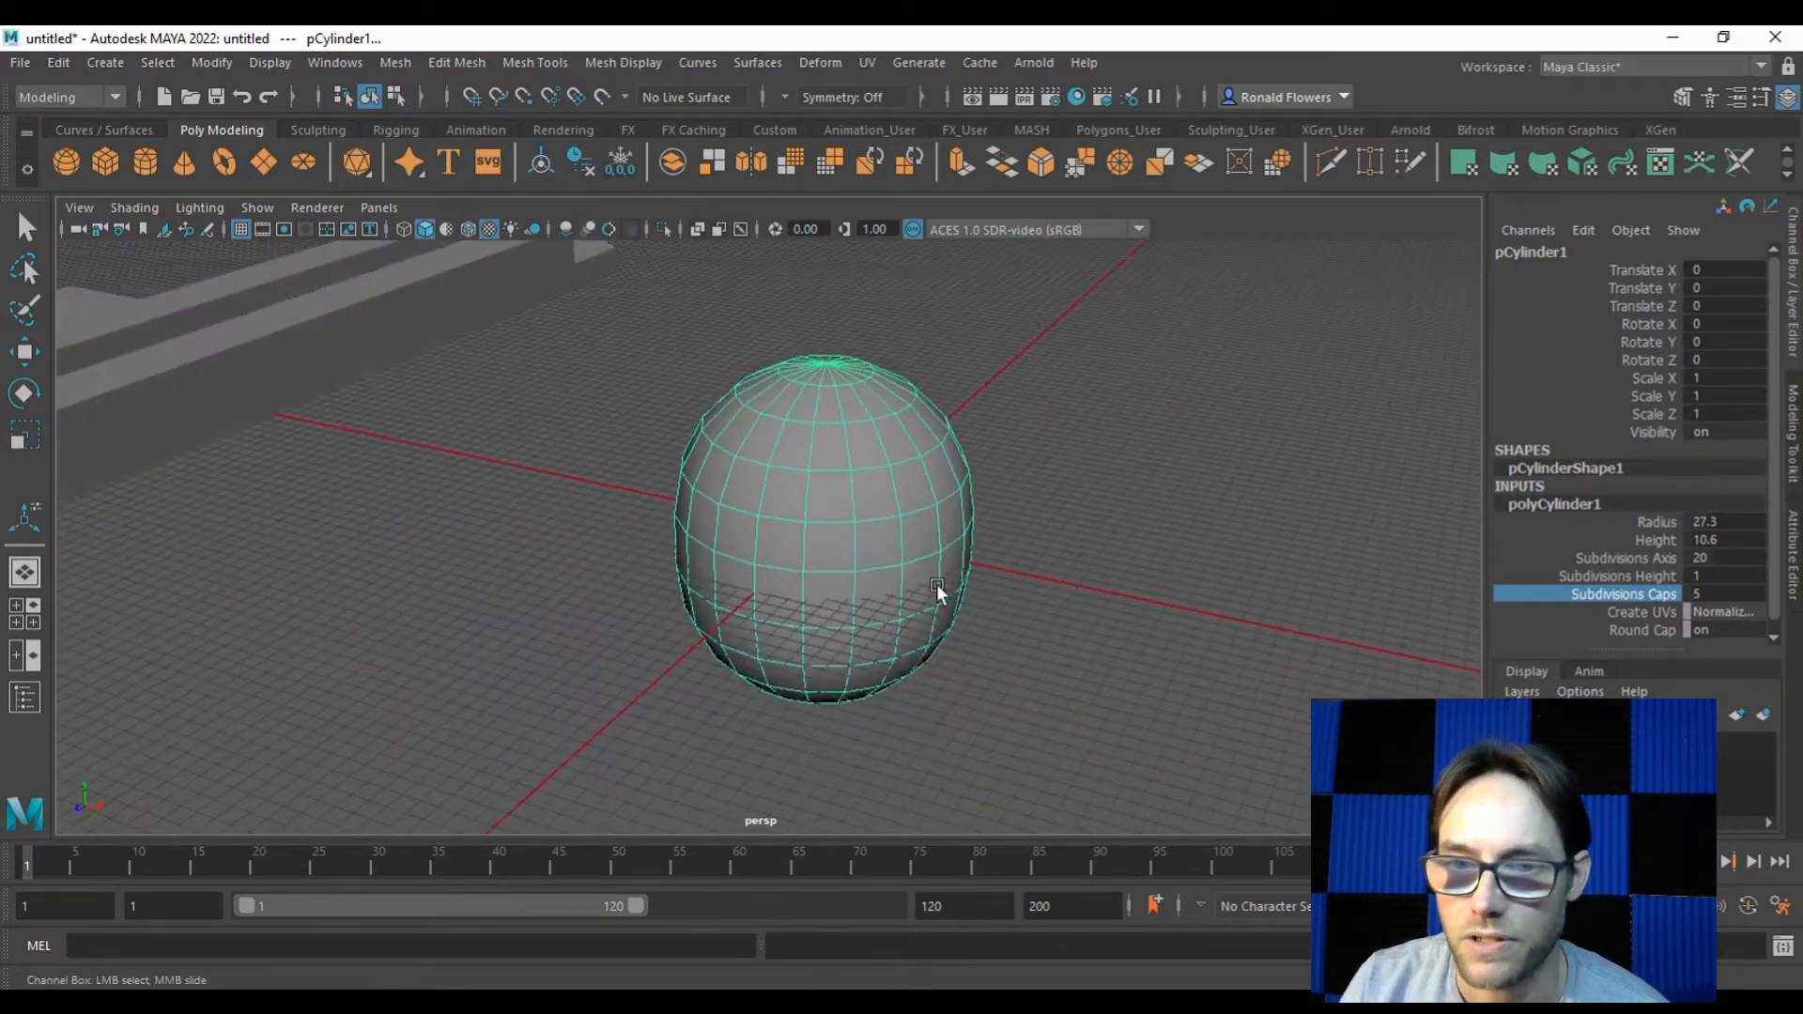
right_click(845, 584)
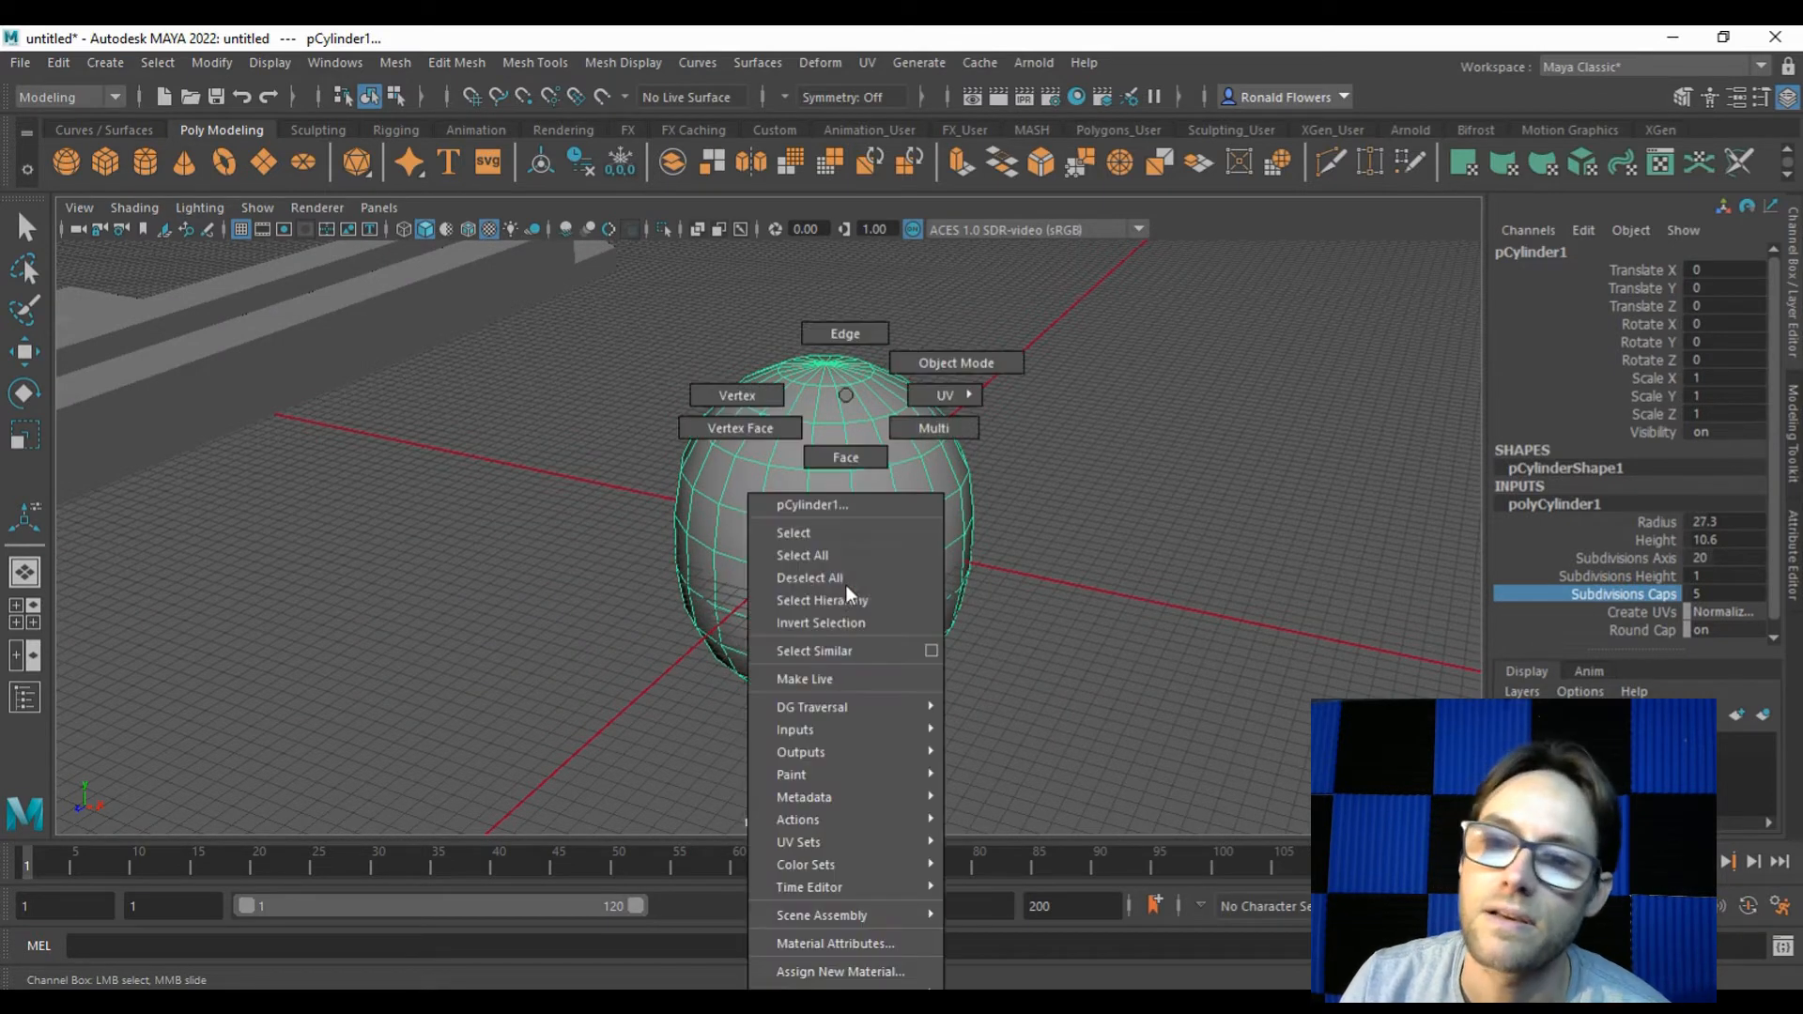
left_click(846, 457)
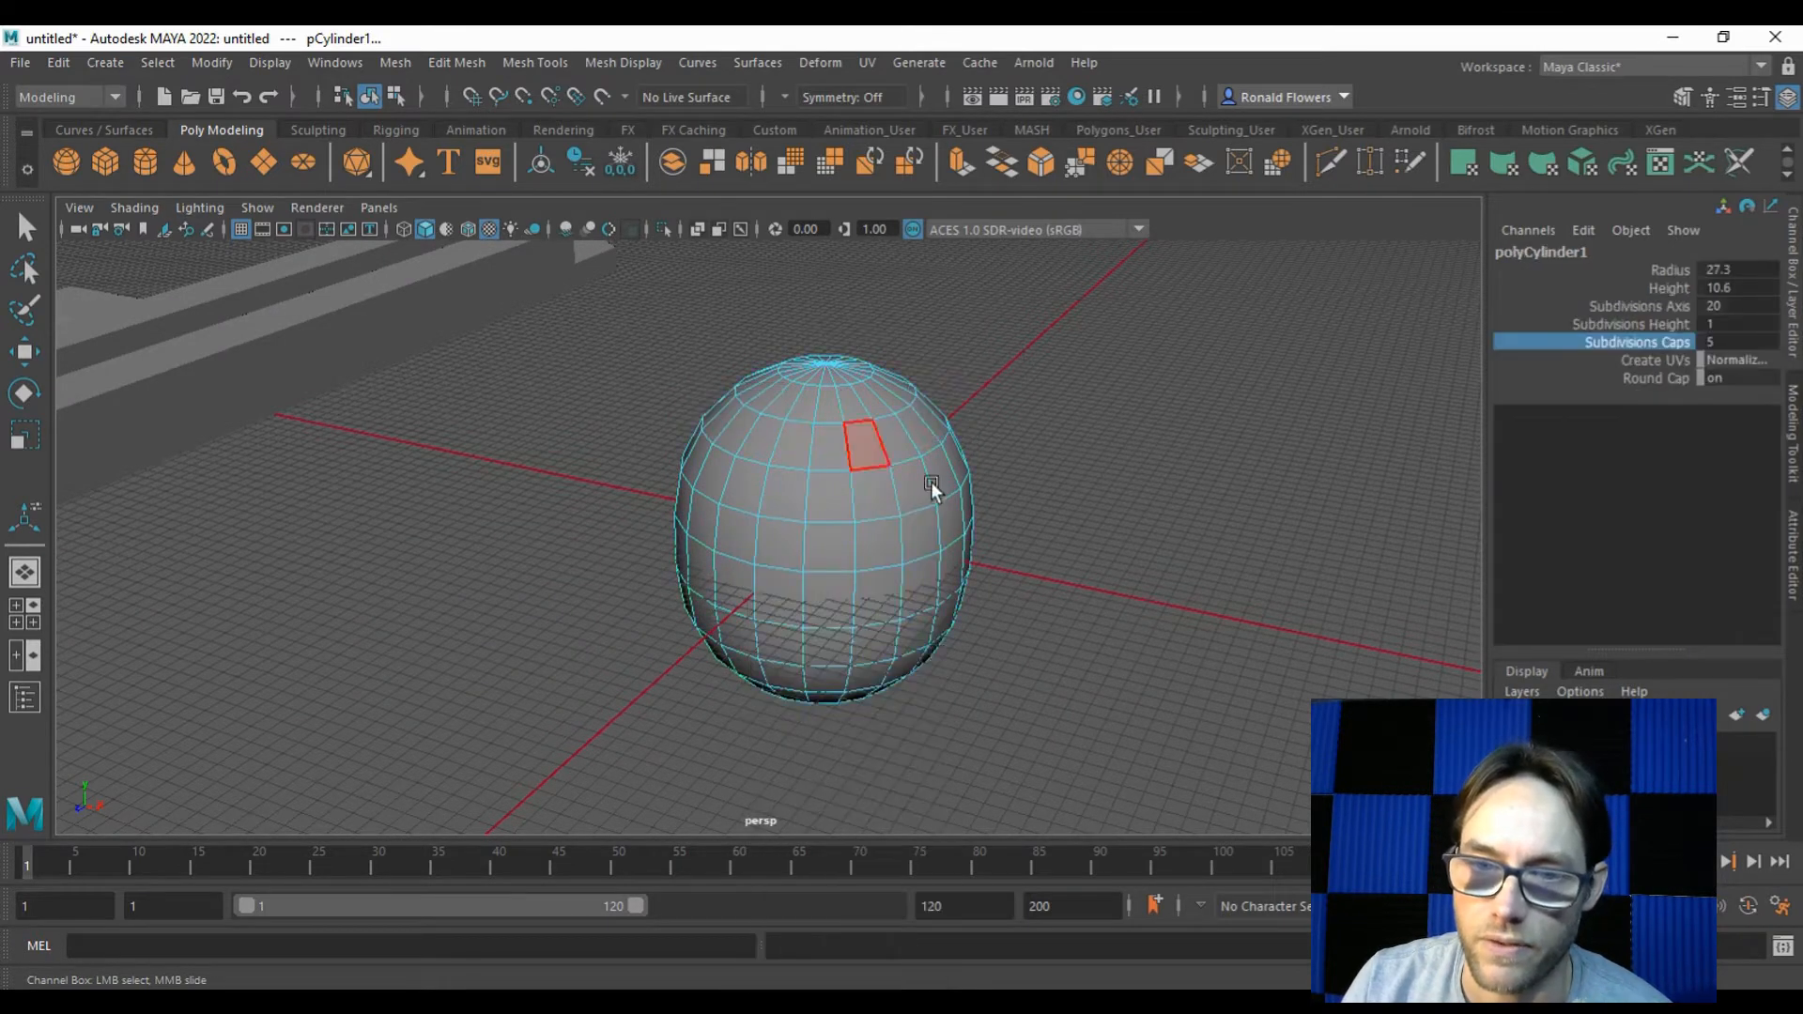
left_click(825, 609)
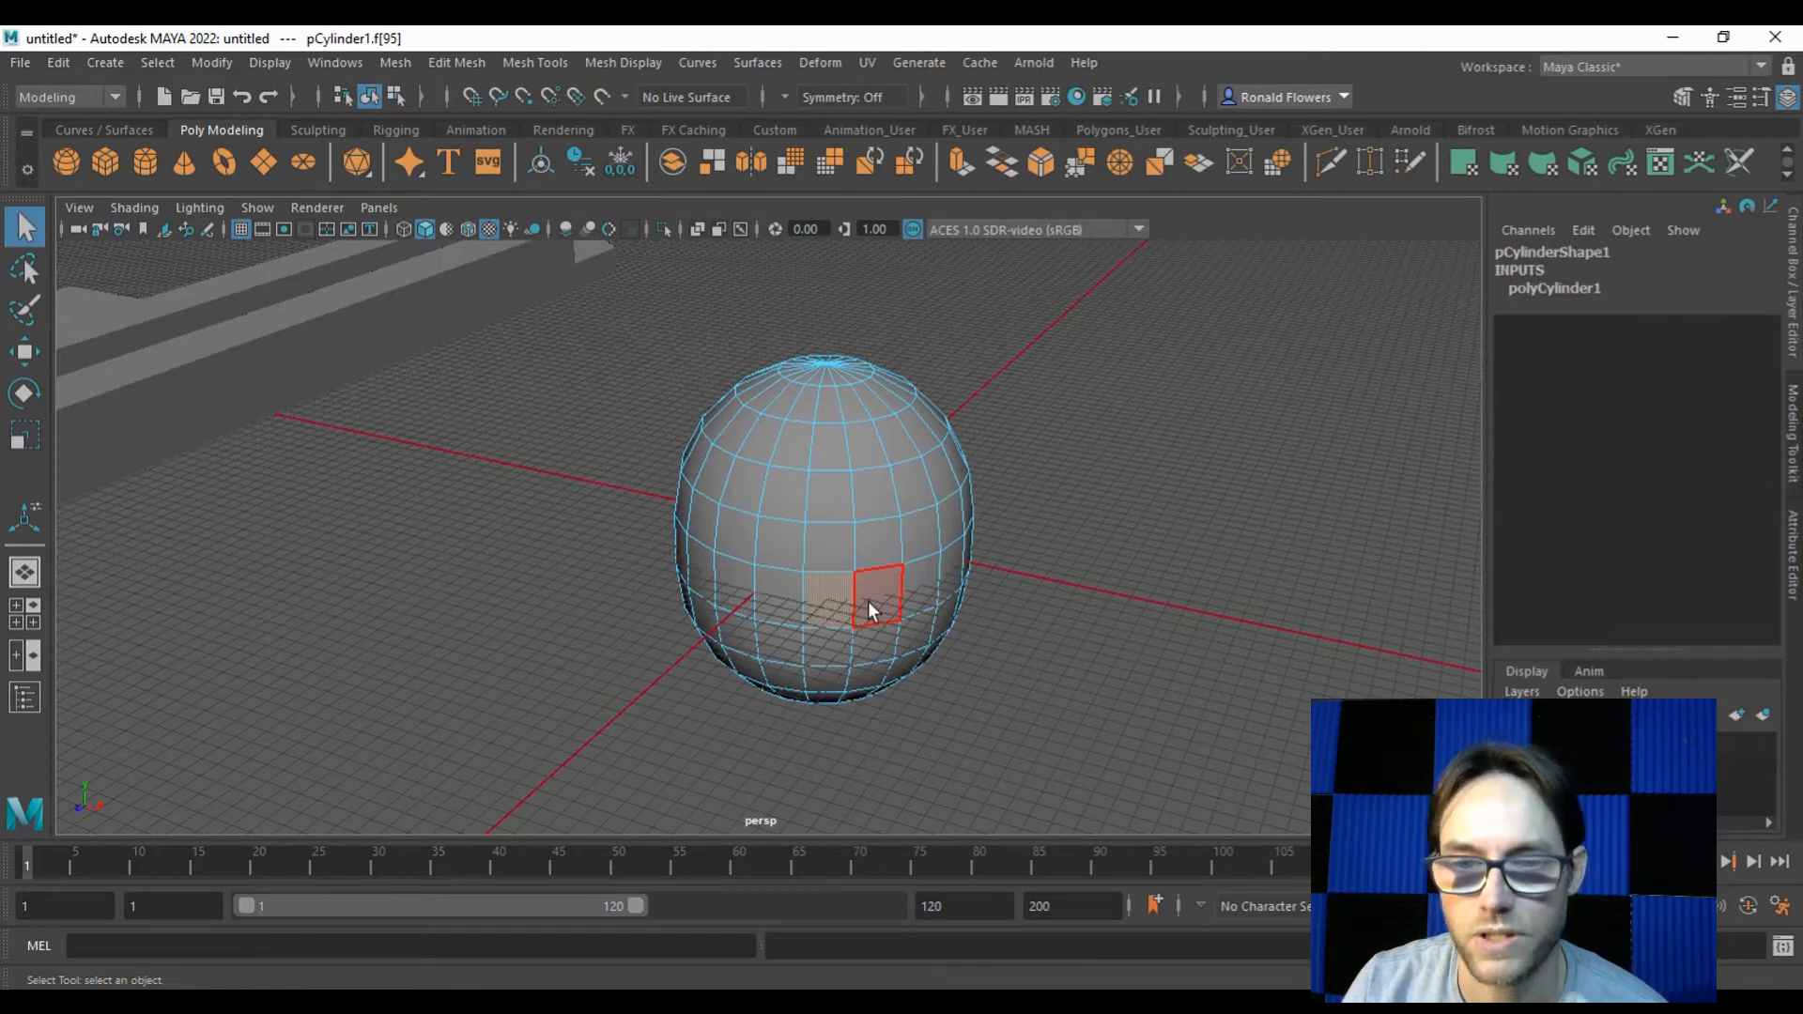
double_click(868, 601, "shift")
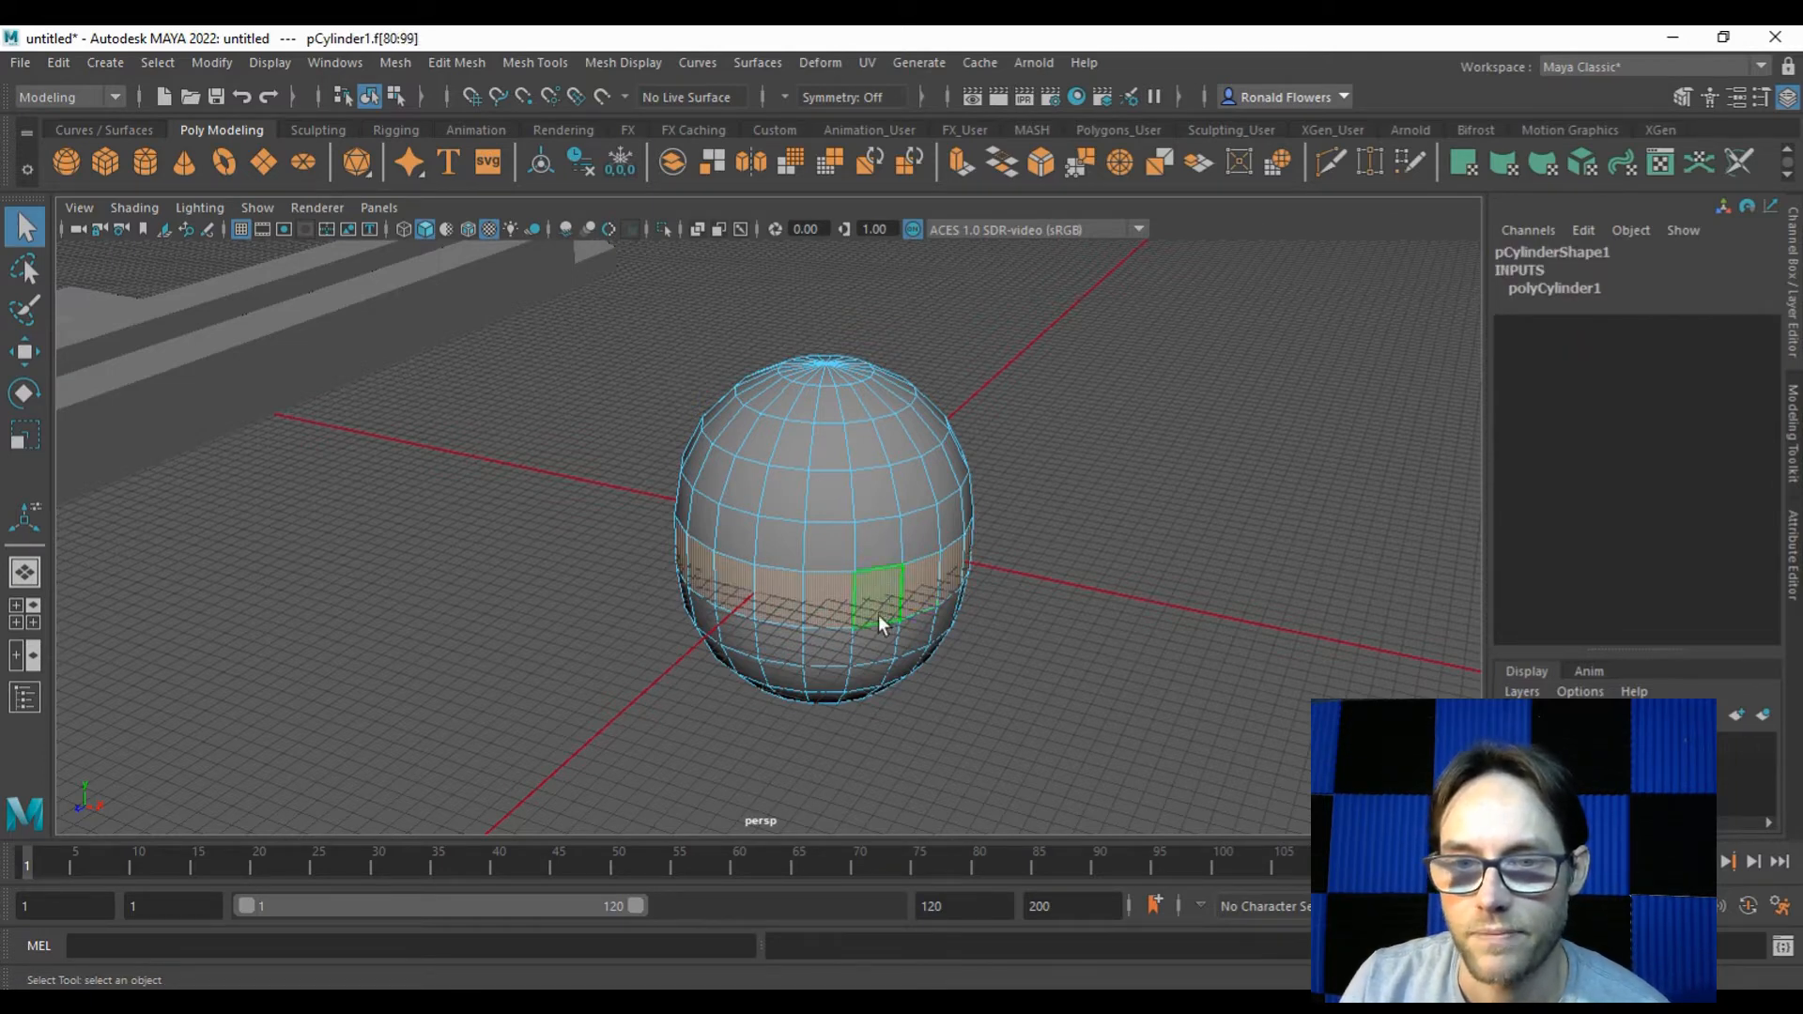
left_click_drag(877, 603, 931, 582, "alt")
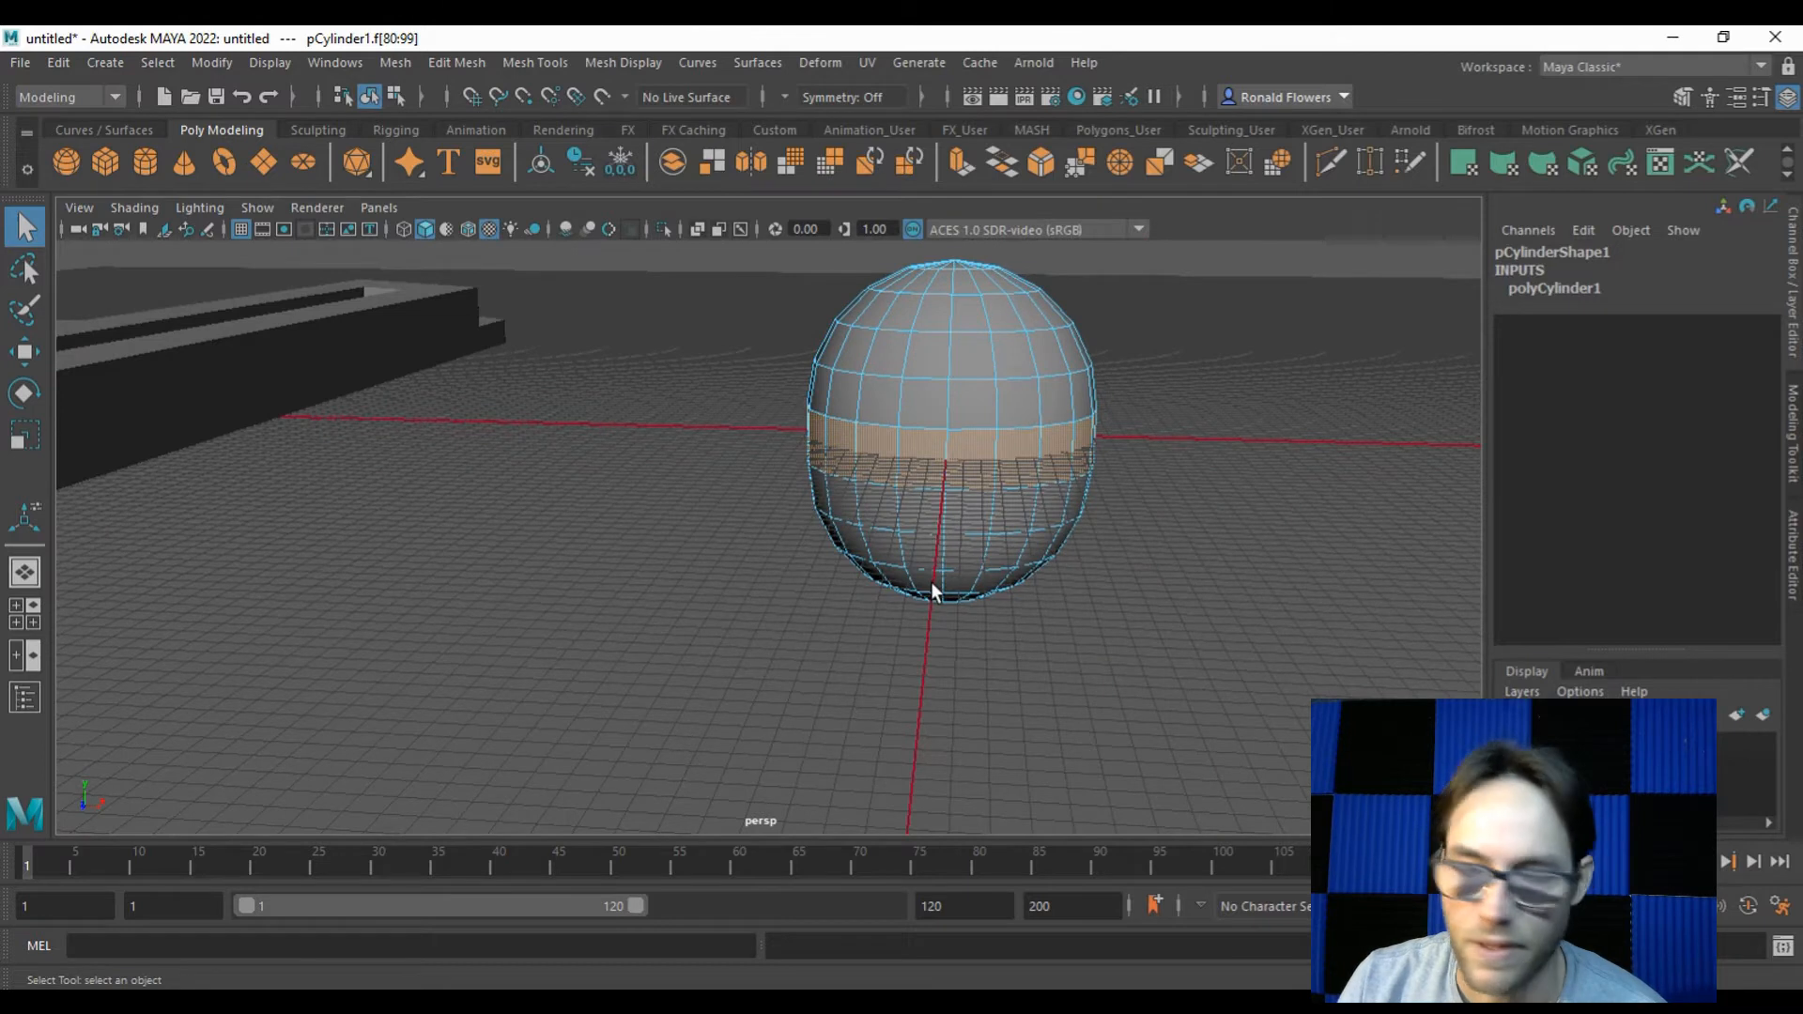
key("r")
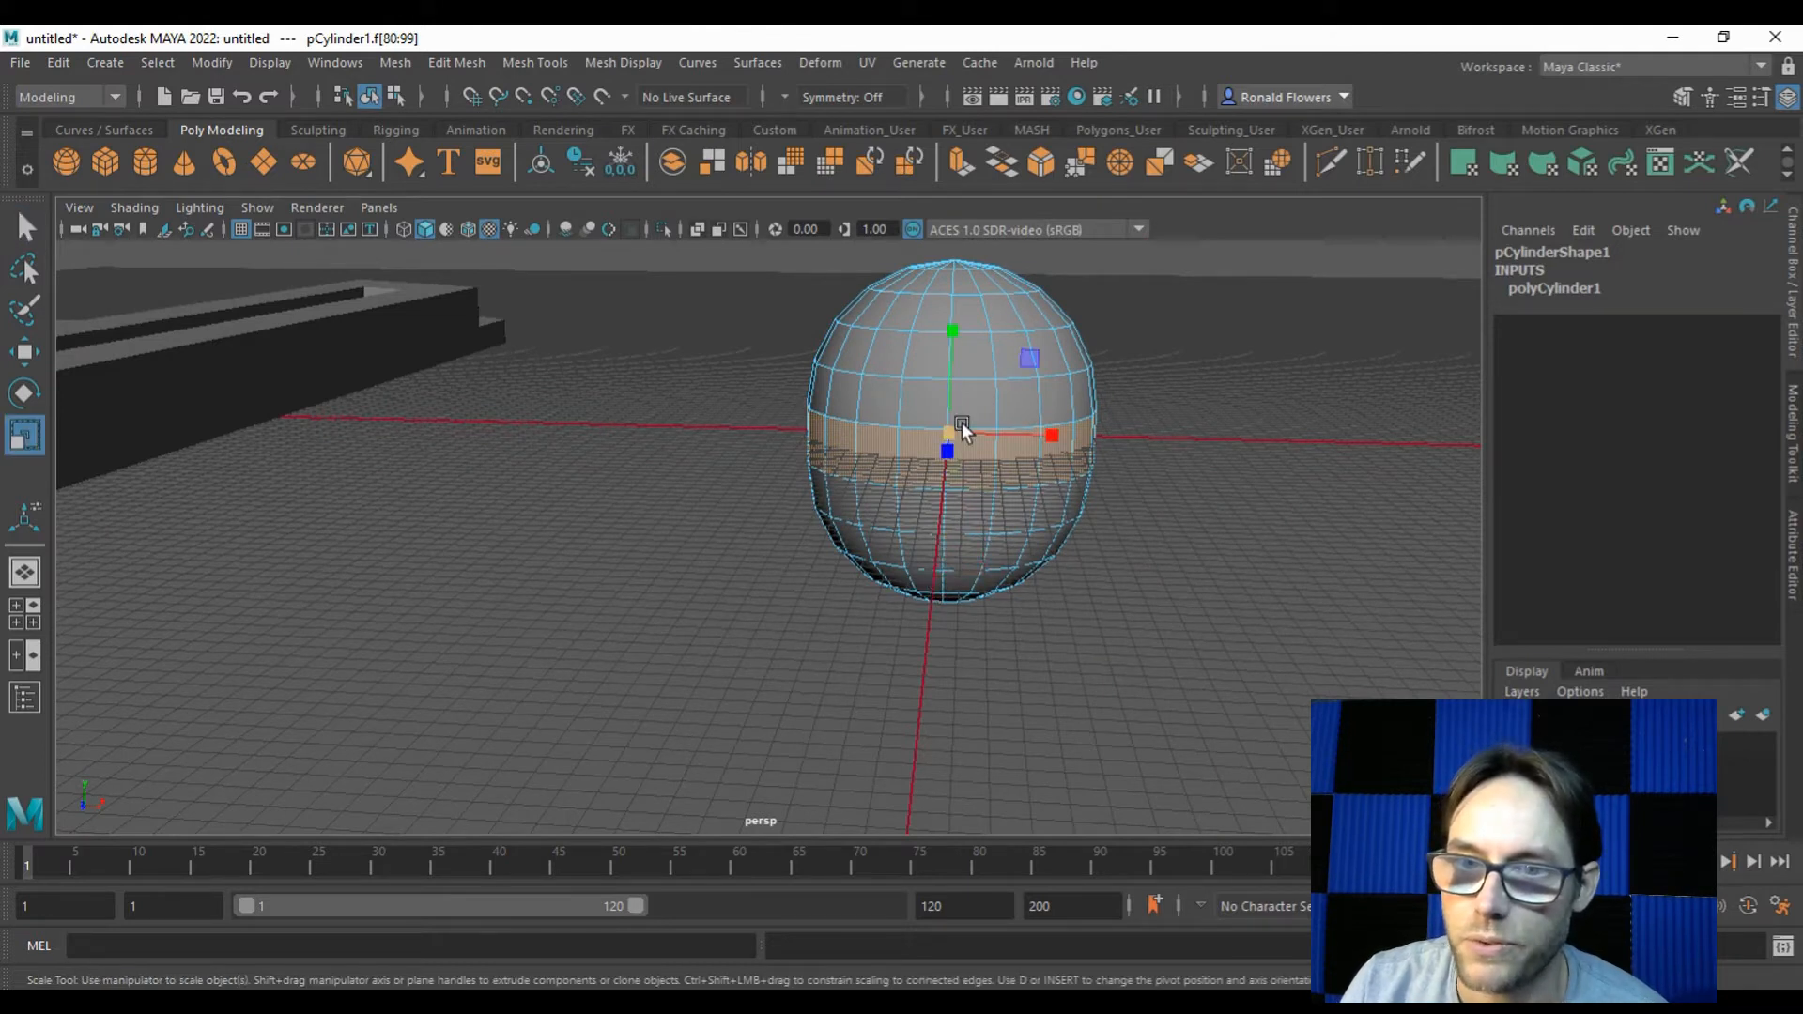
left_click_drag(955, 332, 964, 268)
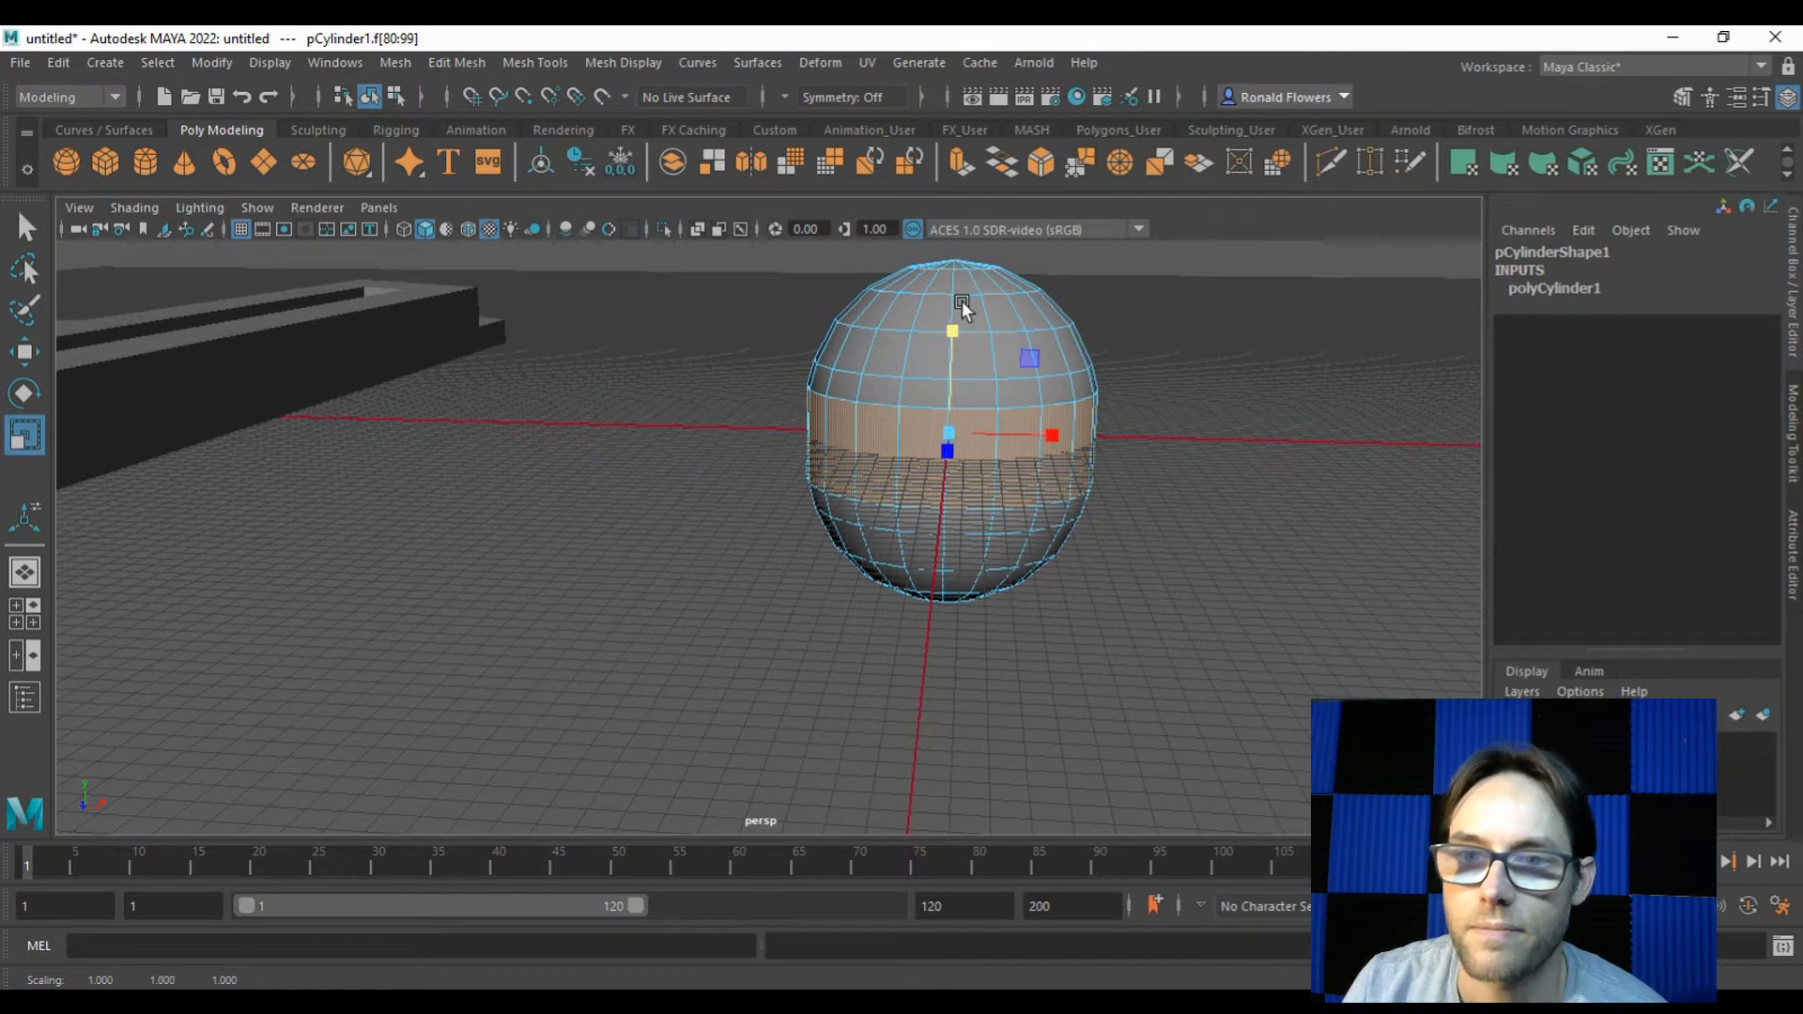
In the front view, select the faces of both rounded caps, leaving out the middle band, and undo the trial scaling
left_click_drag(1202, 477, 1175, 442, "alt")
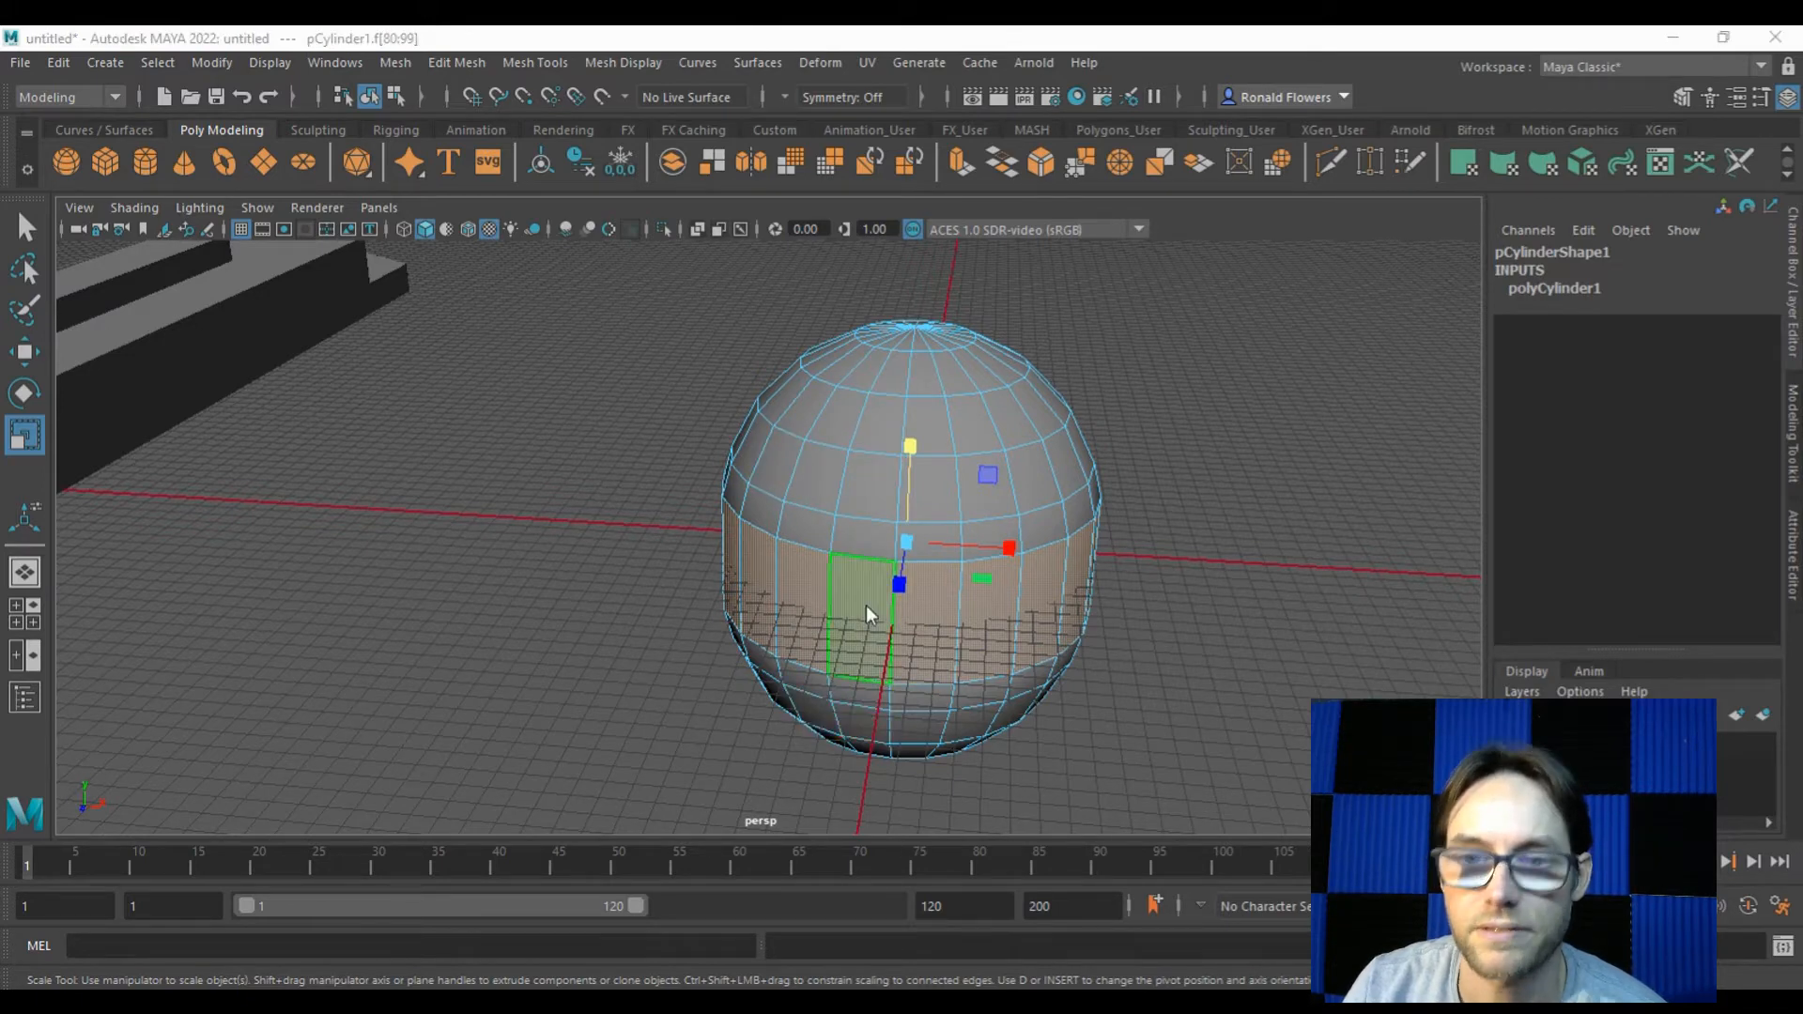
key("space")
key("space")
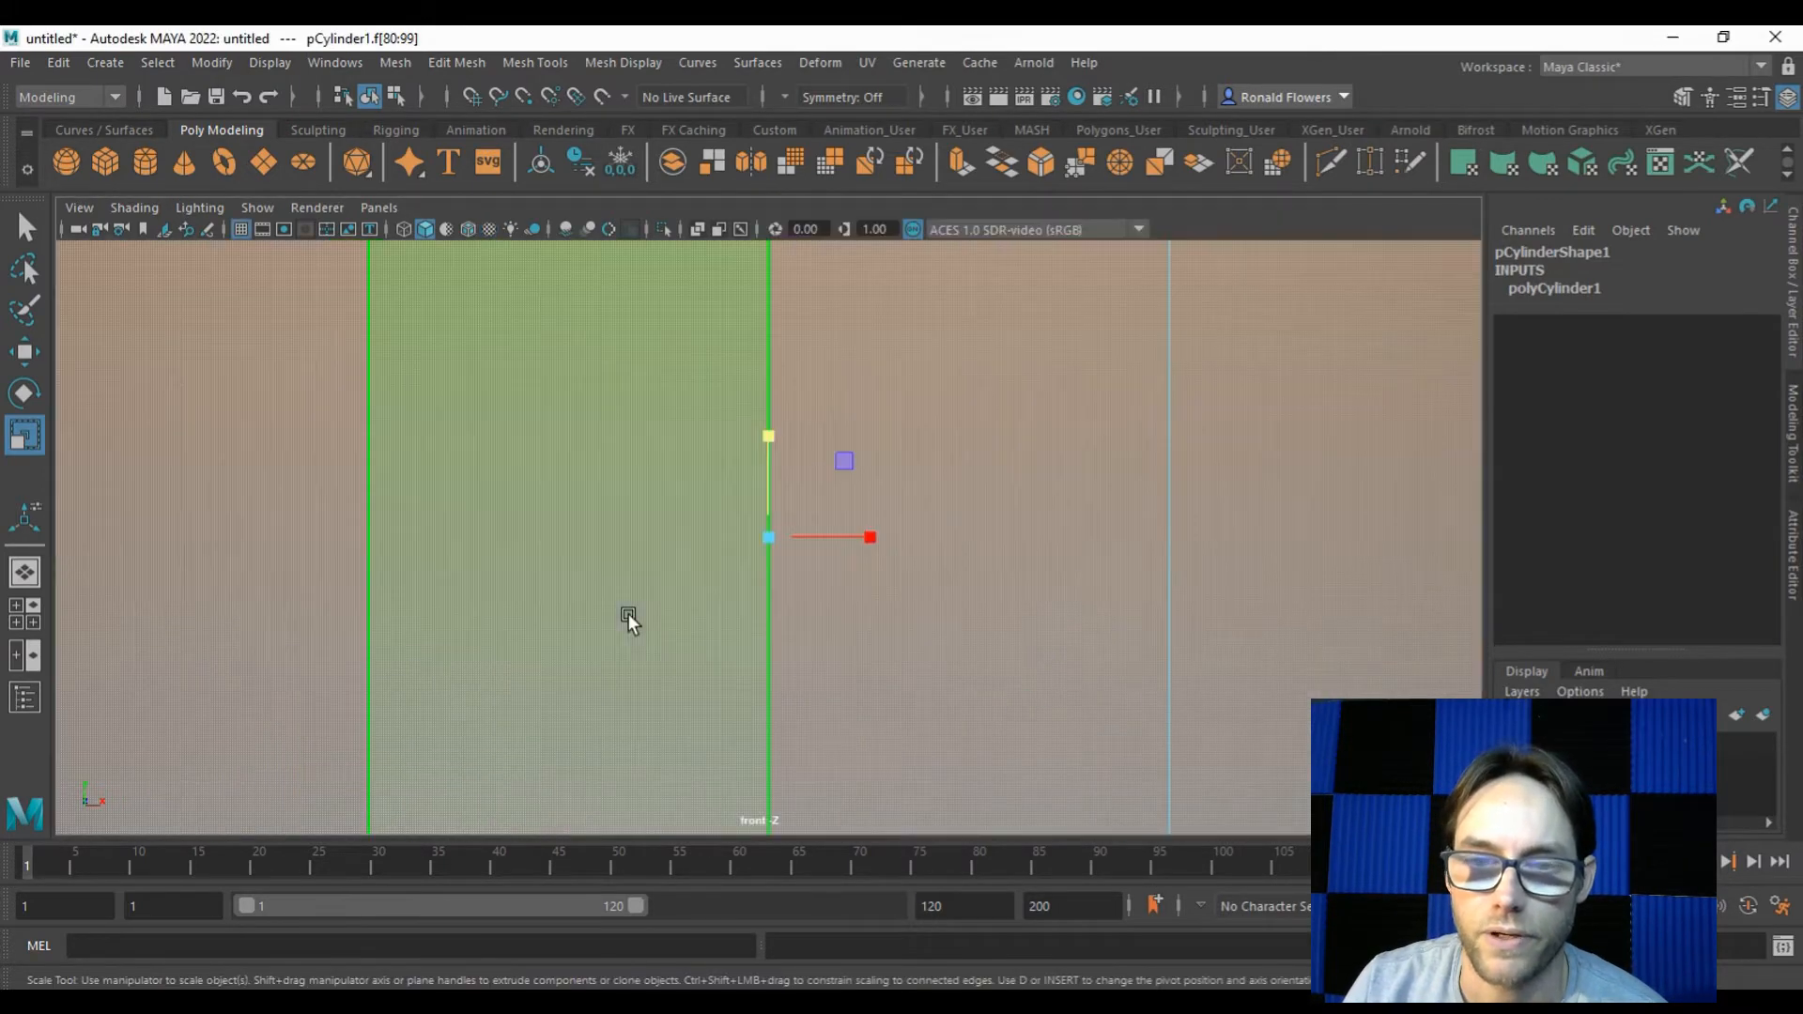
scroll(725, 592, "down", 10)
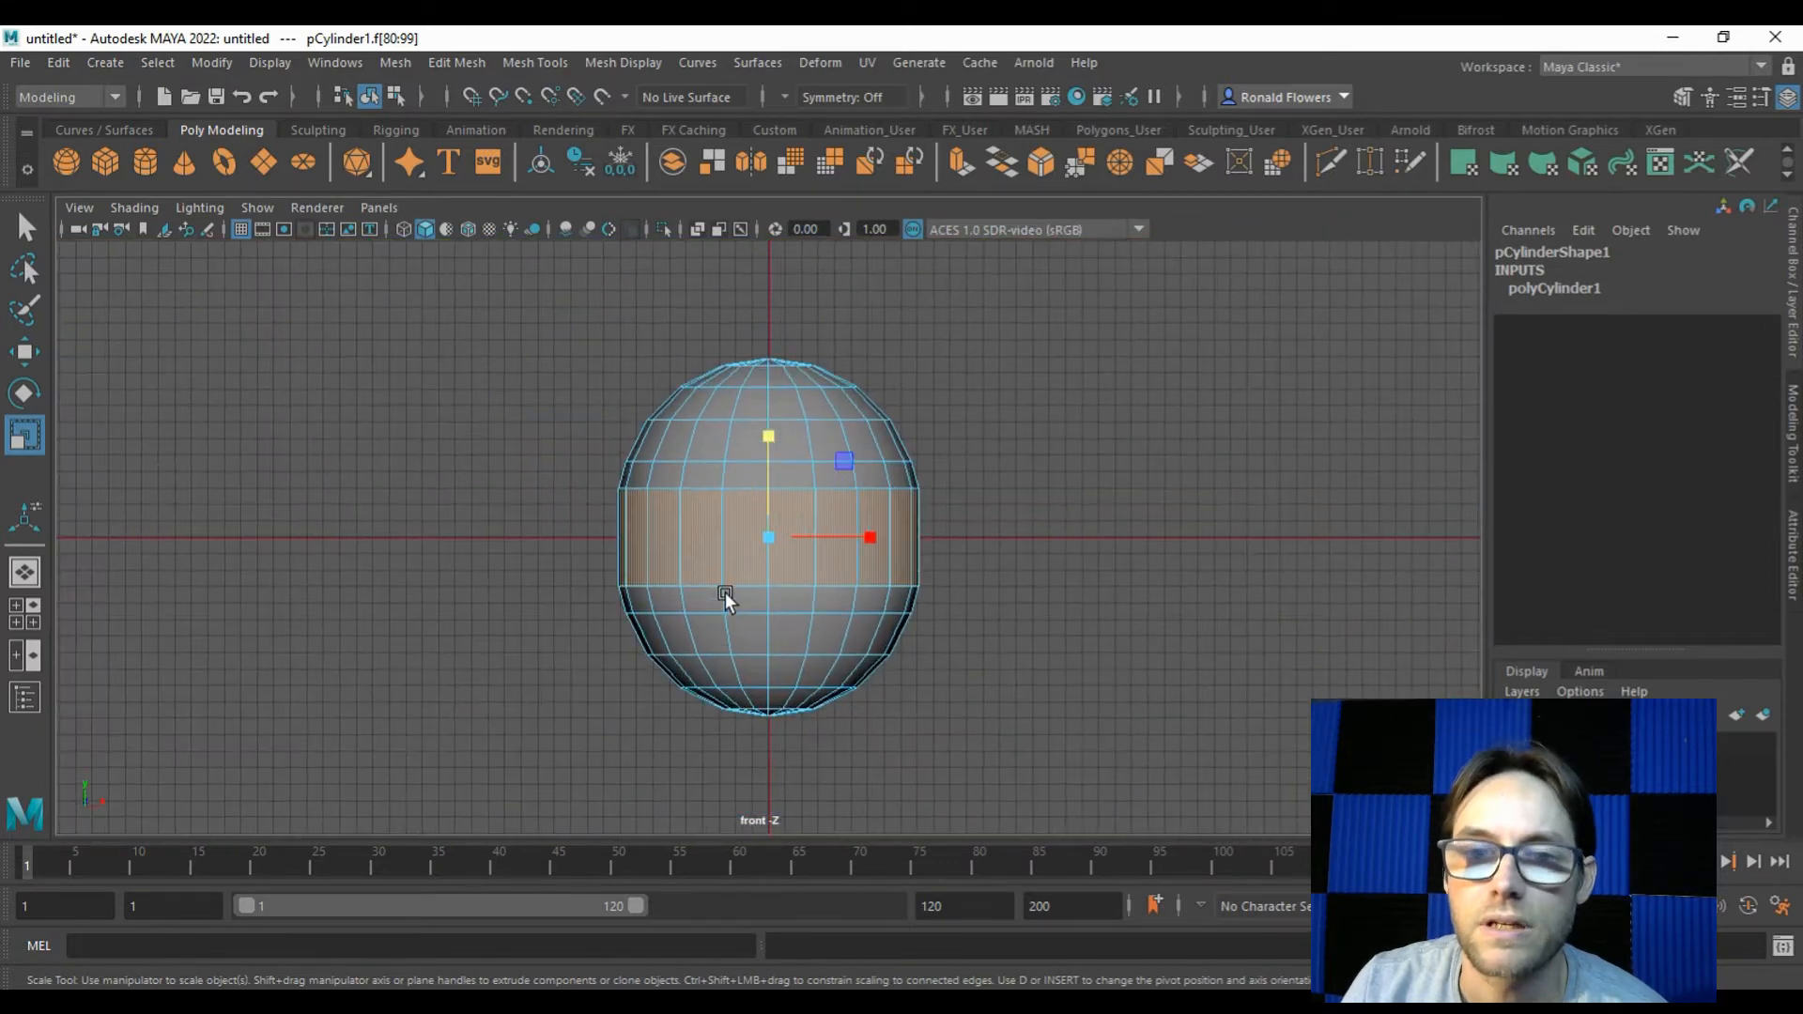
left_click(595, 340)
left_click_drag(603, 321, 1027, 471)
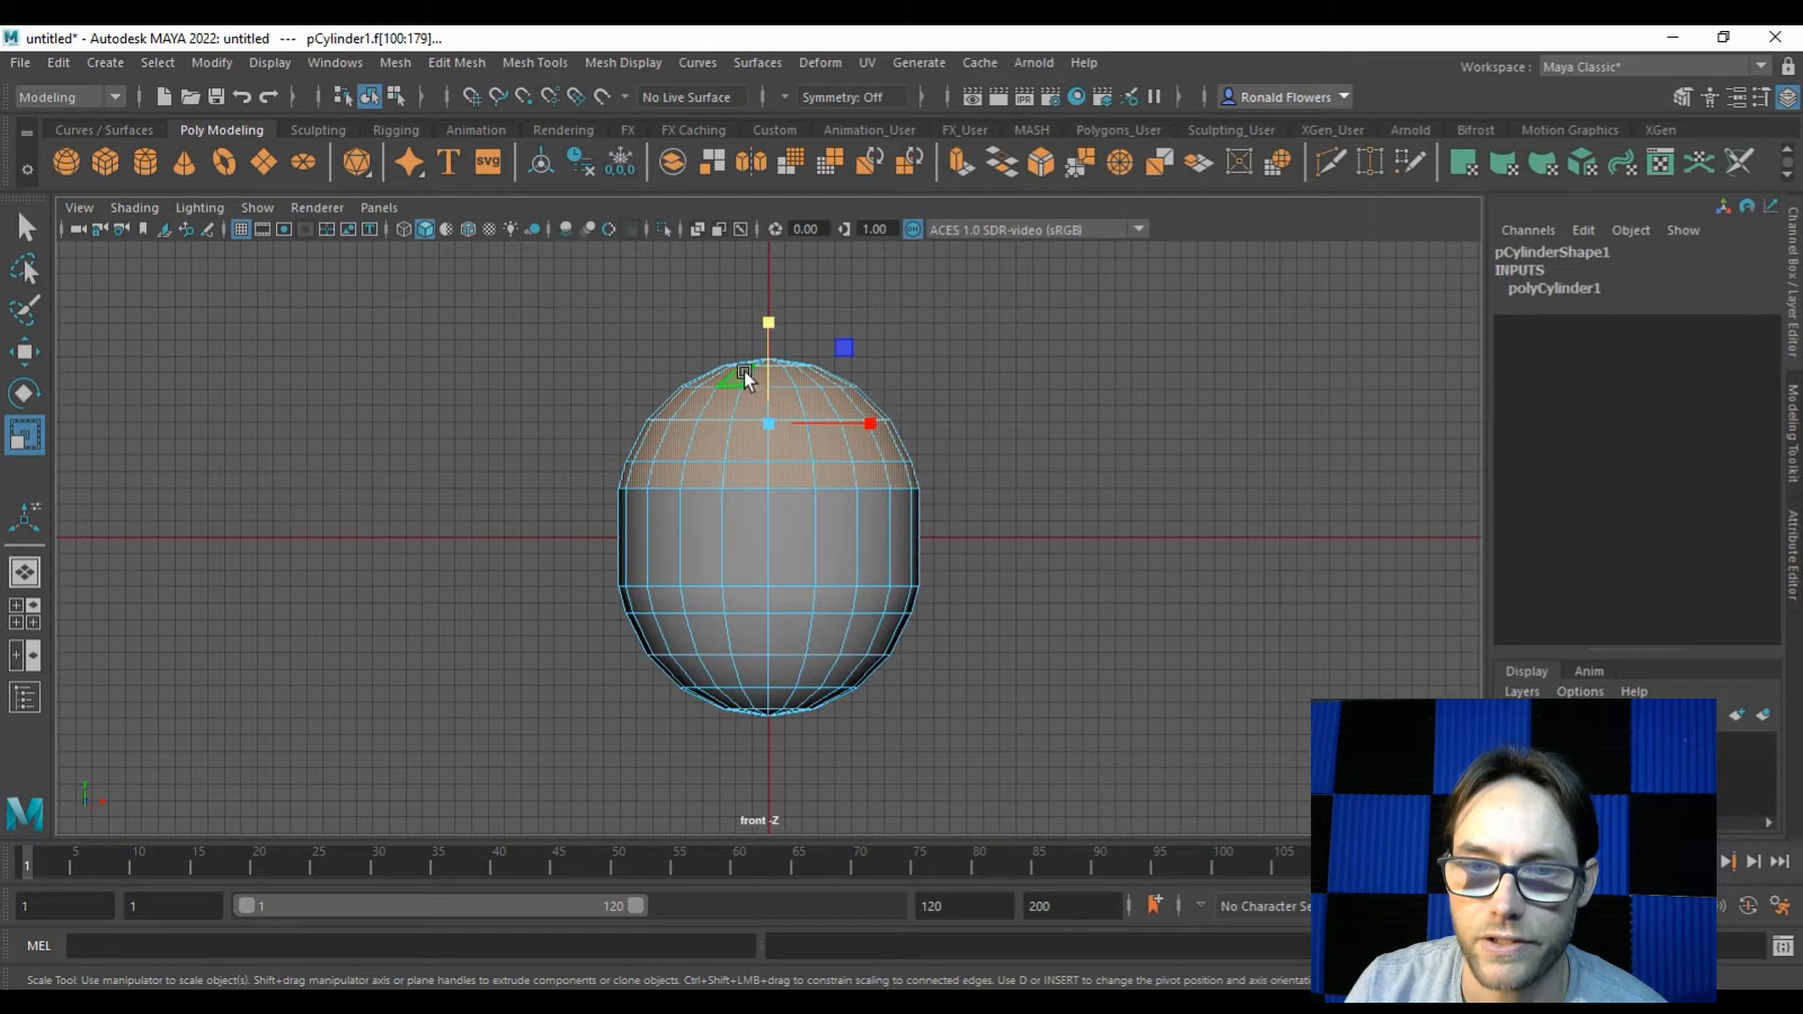
left_click_drag(547, 737, 995, 606, "shift")
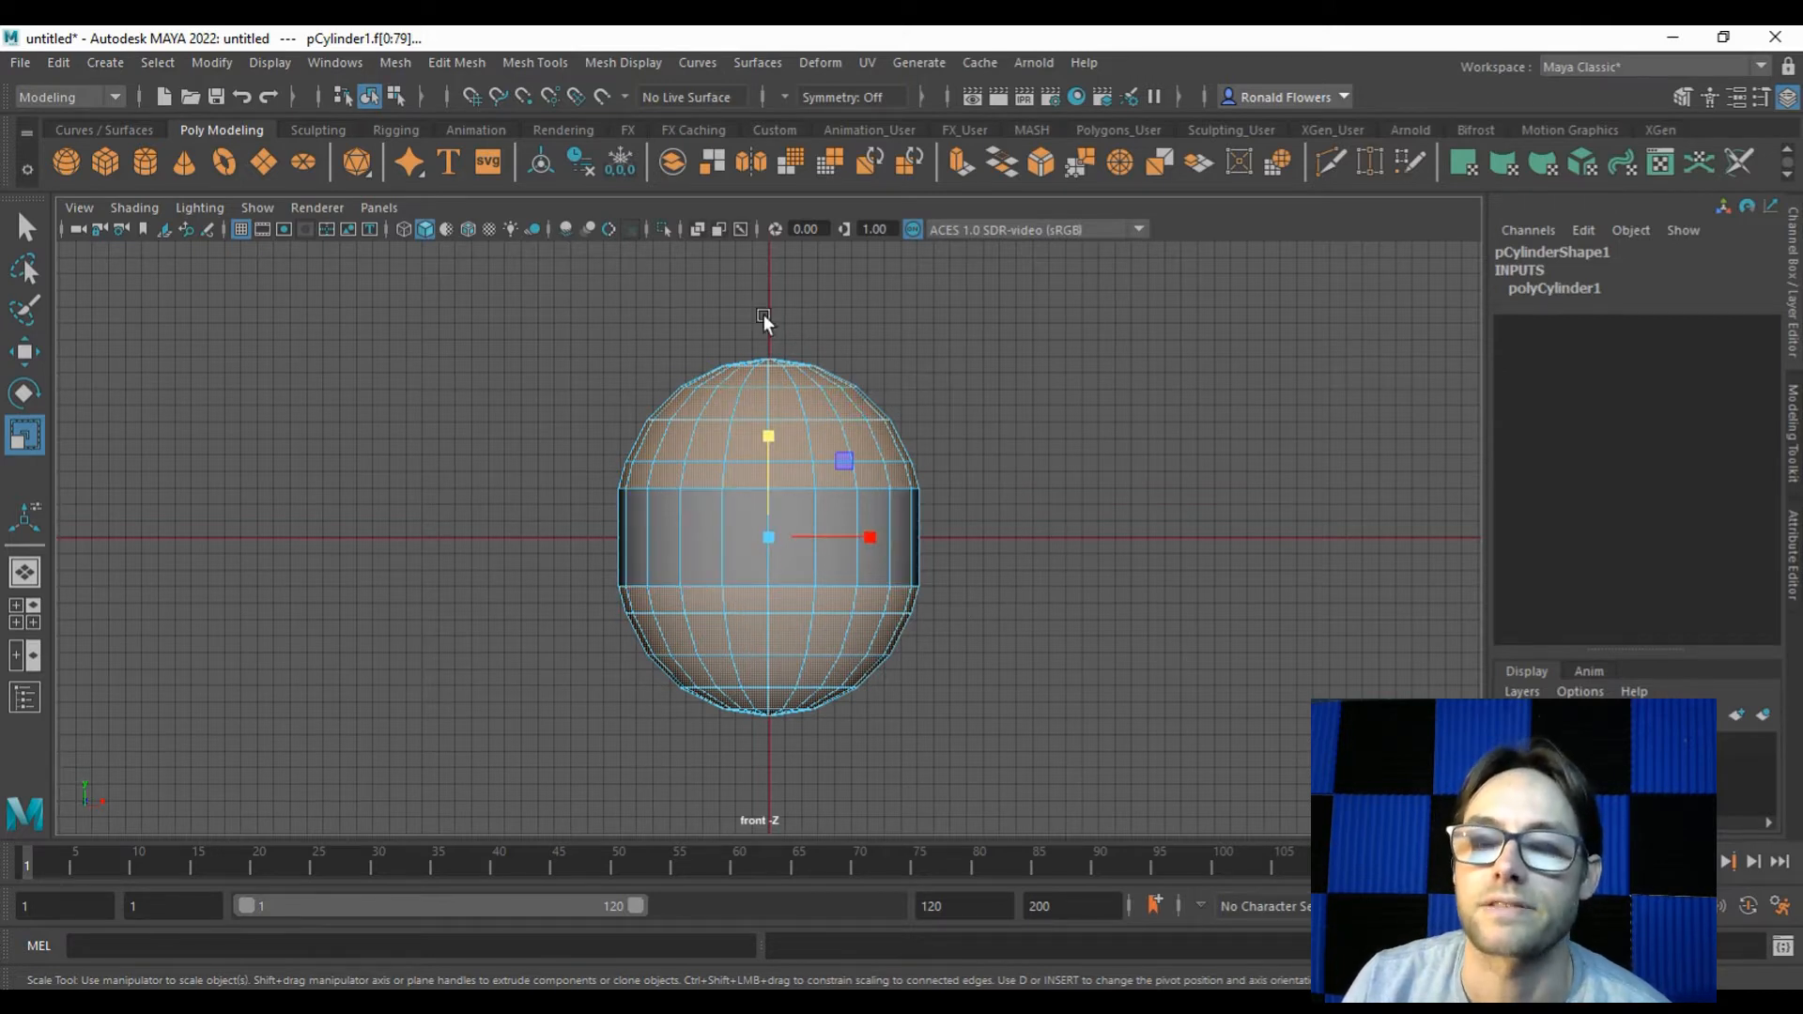
key("ctrl+z")
Deselect the cap rows adjoining the middle band, then scale the remaining cap faces slightly smaller overall and flatten them along Y
key("q")
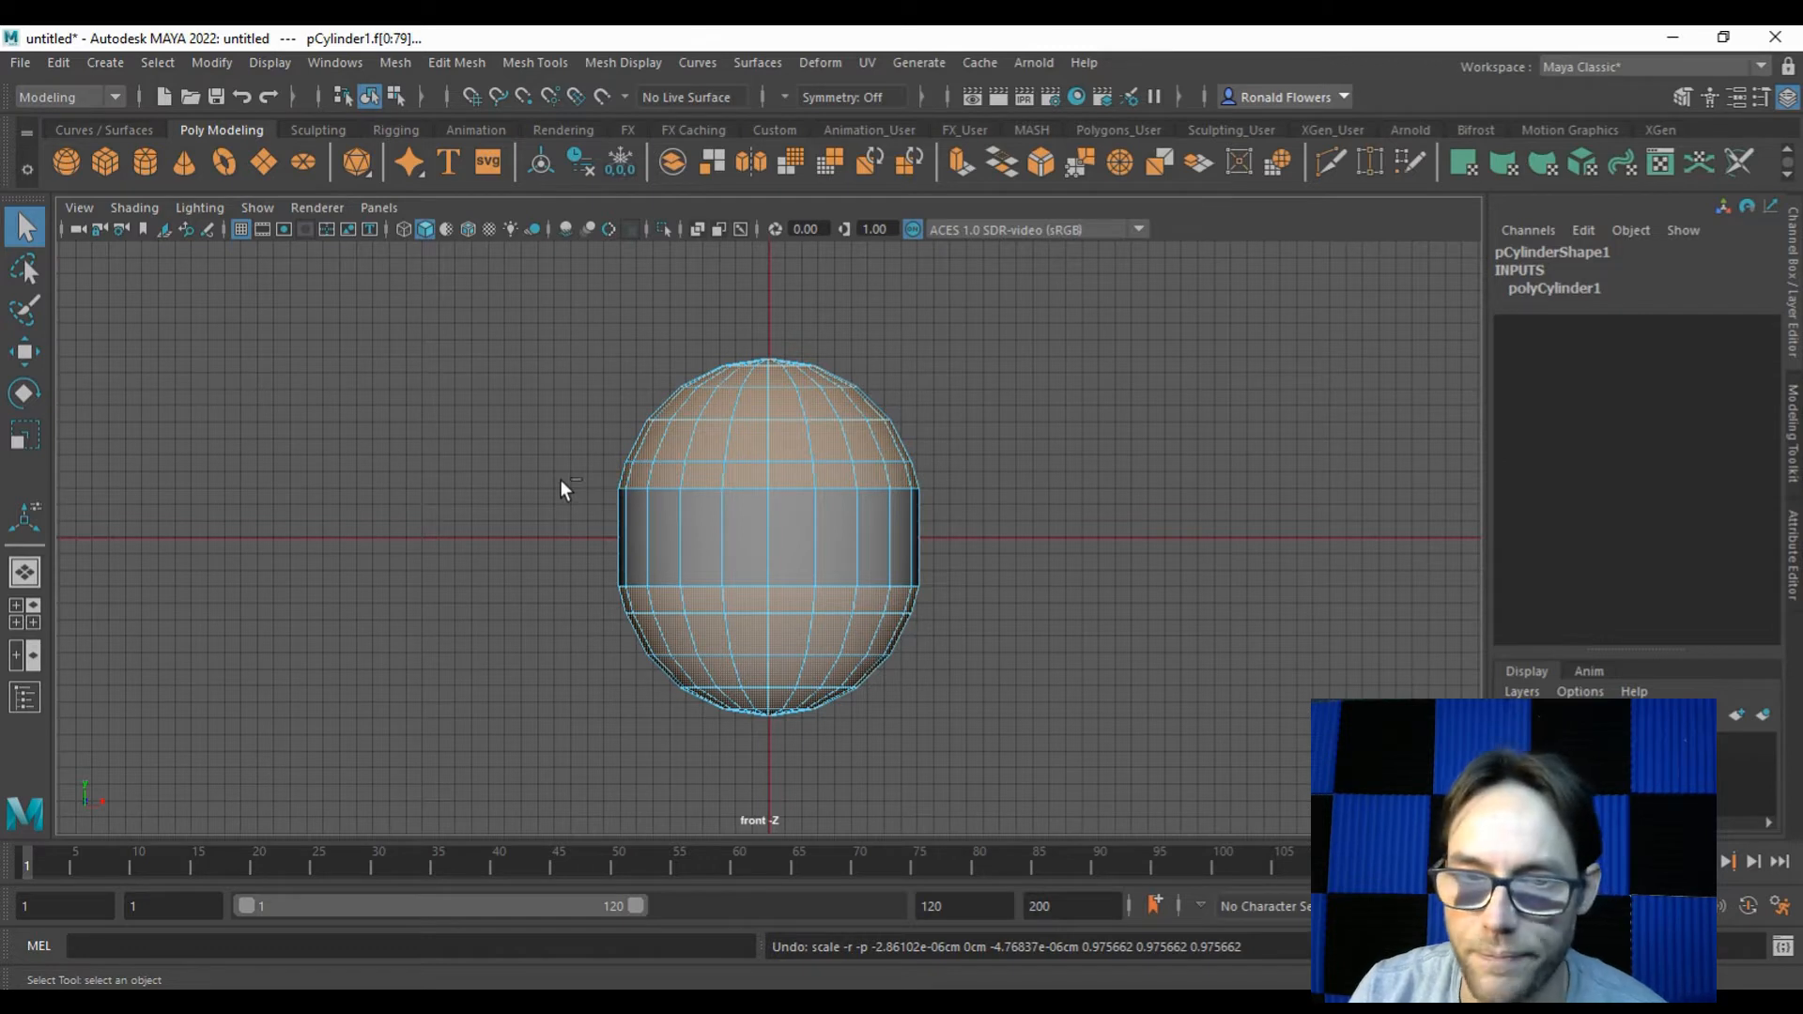
left_click_drag(531, 471, 1056, 595)
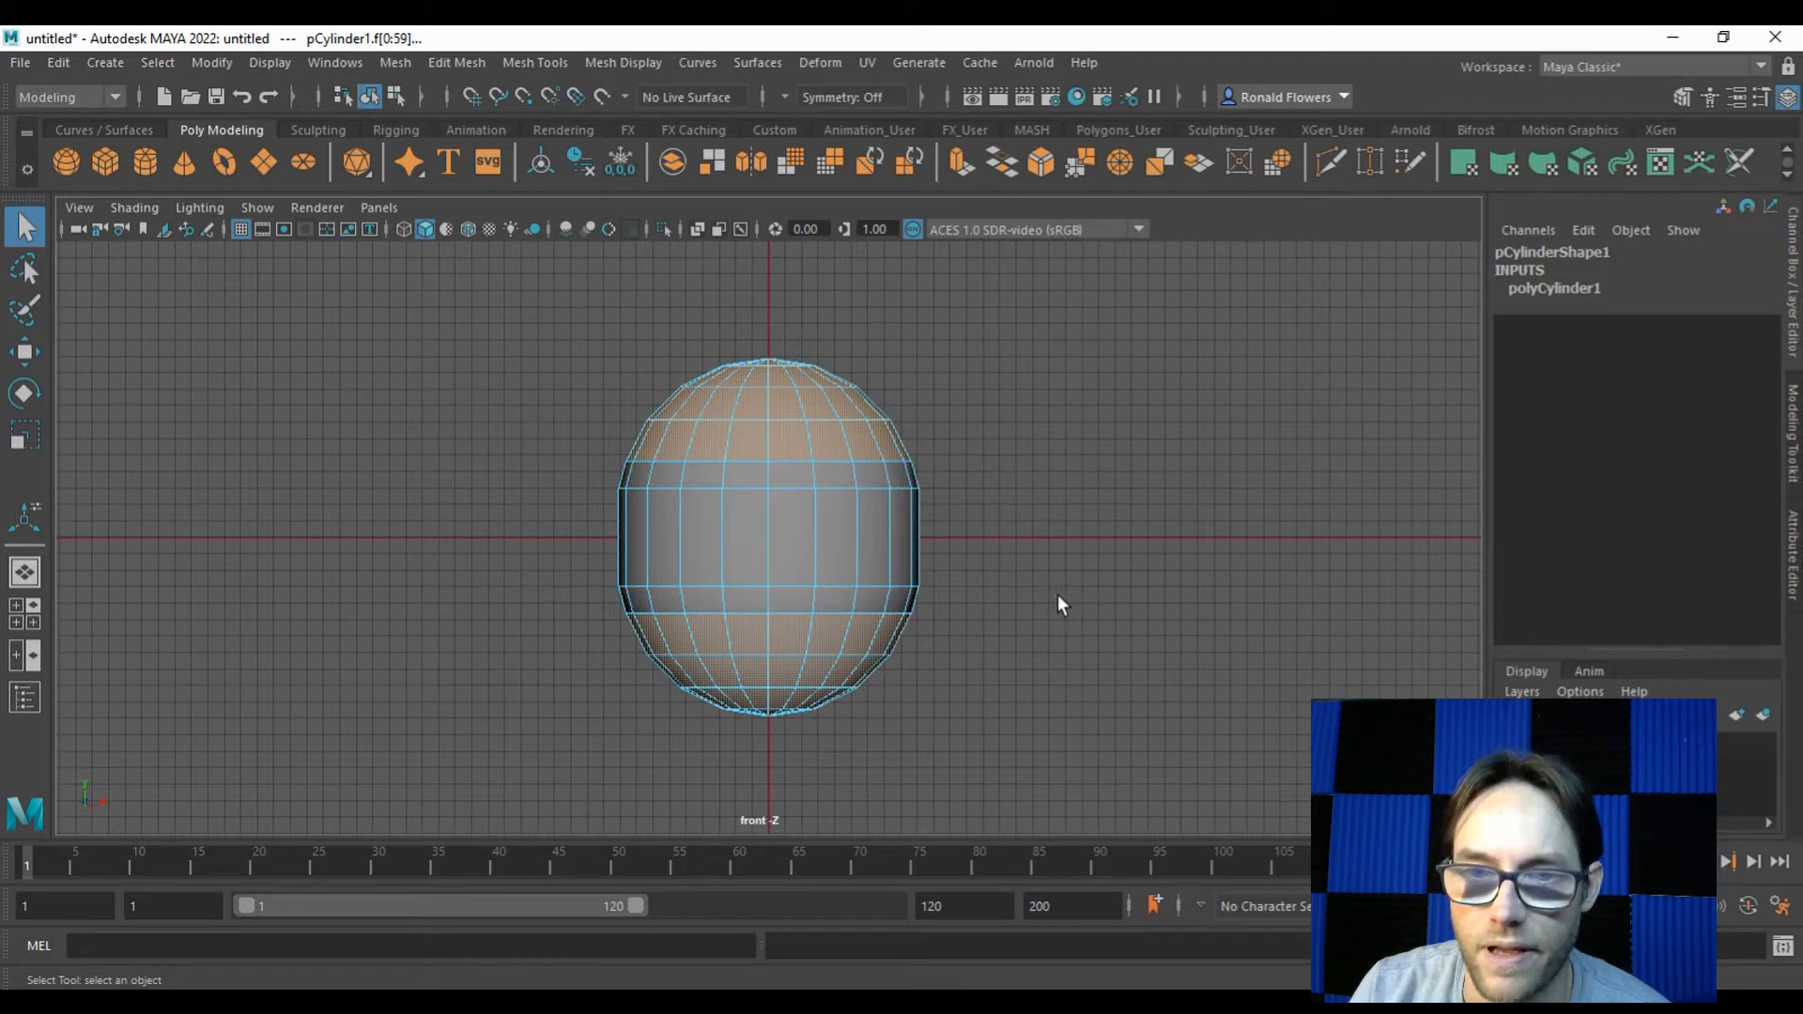
key("r")
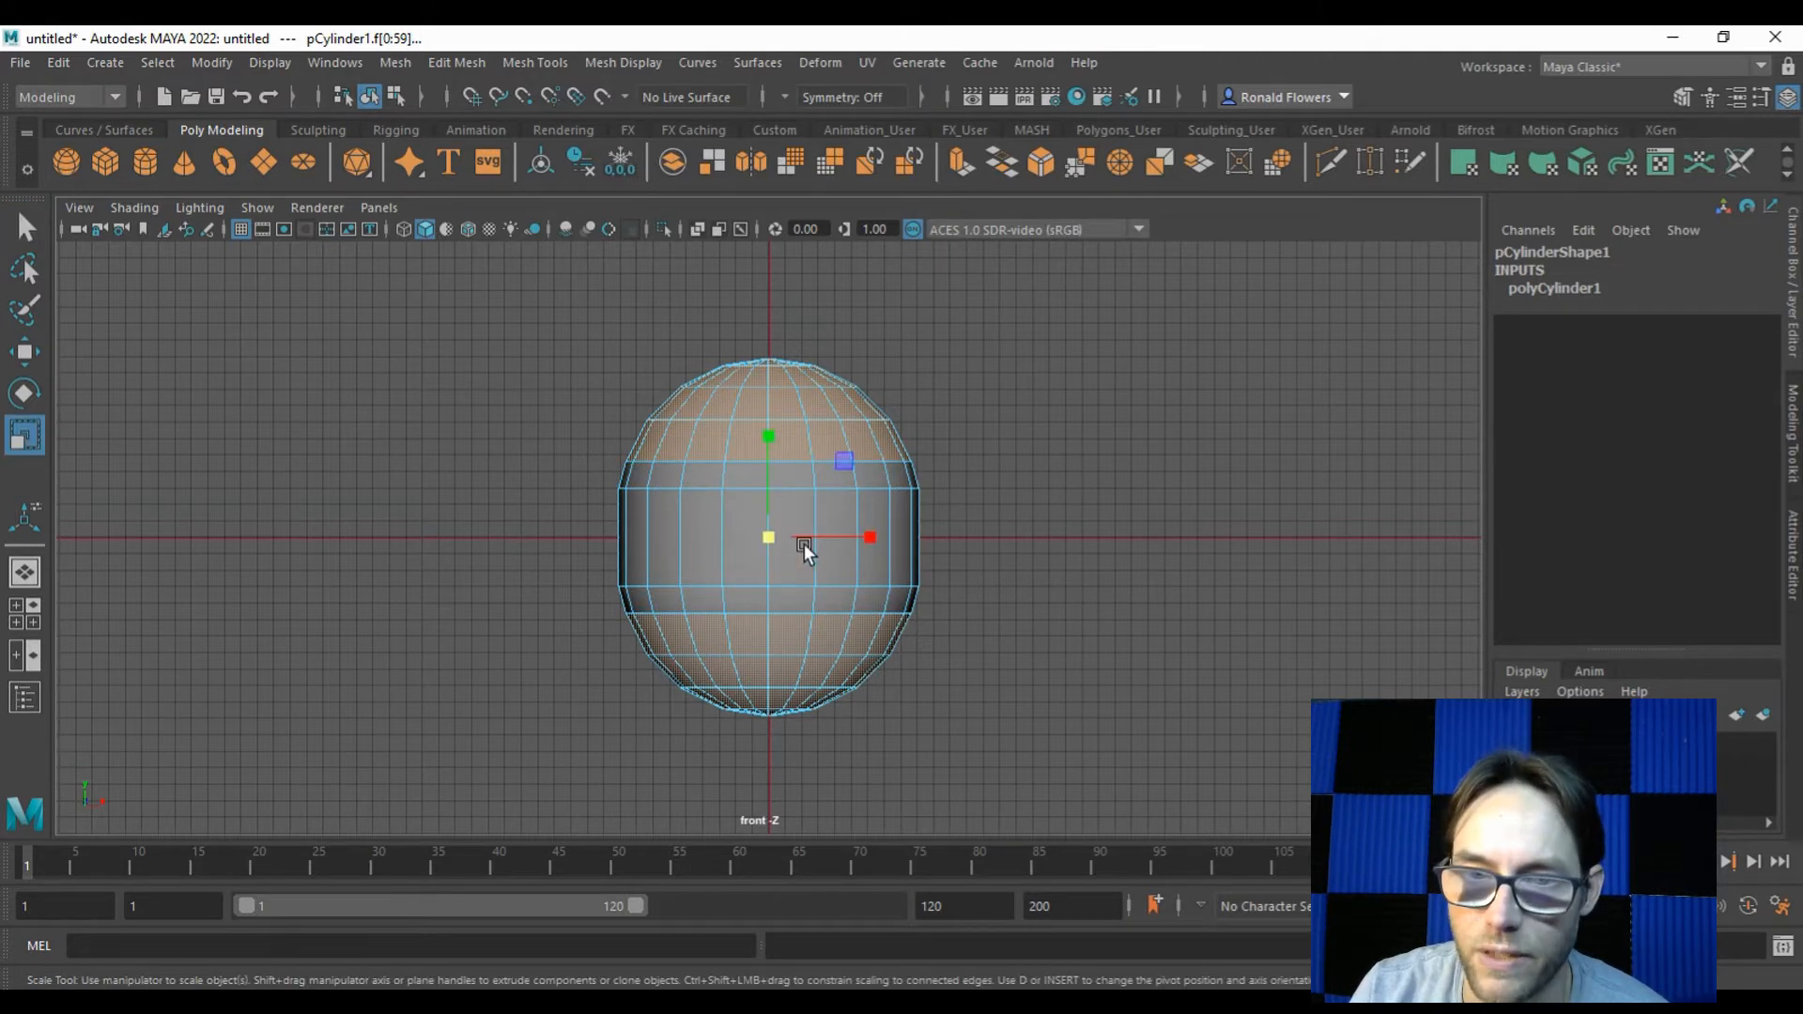
left_click_drag(768, 539, 746, 539)
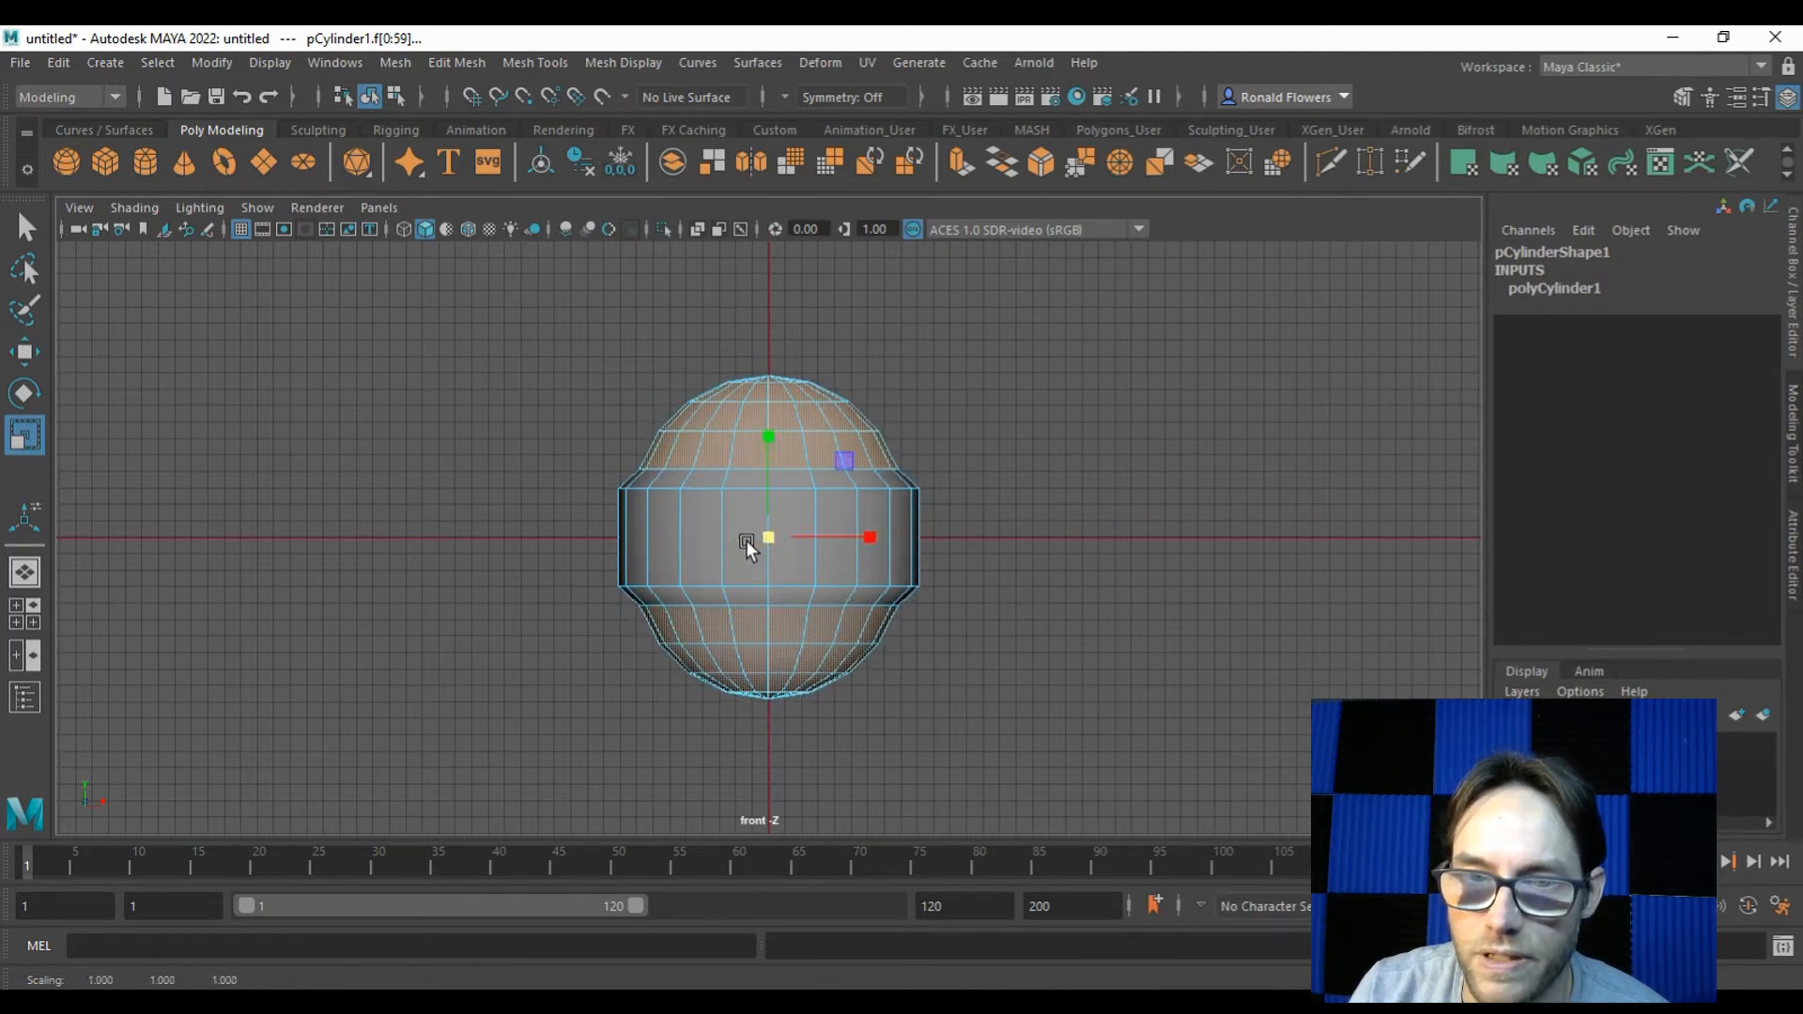
left_click_drag(770, 451, 764, 482)
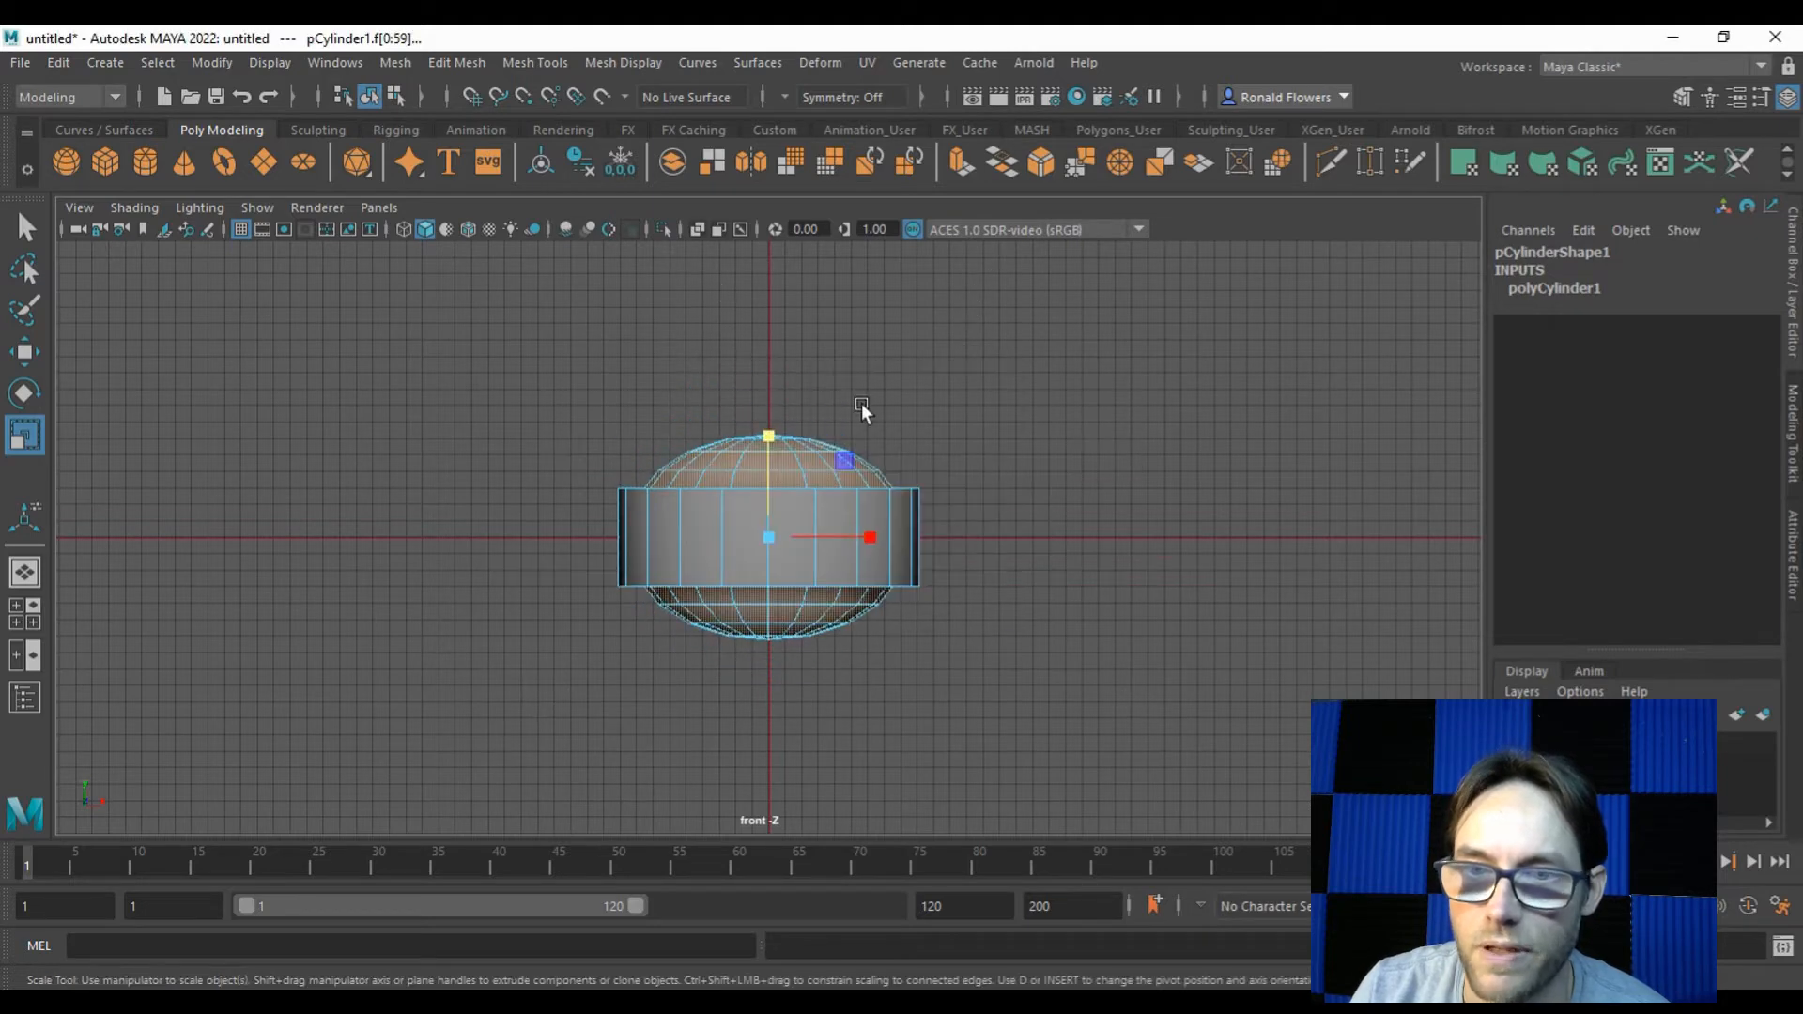
Return to the perspective view and examine the rim between the flattened dome and the outer ring
key("space")
key("space")
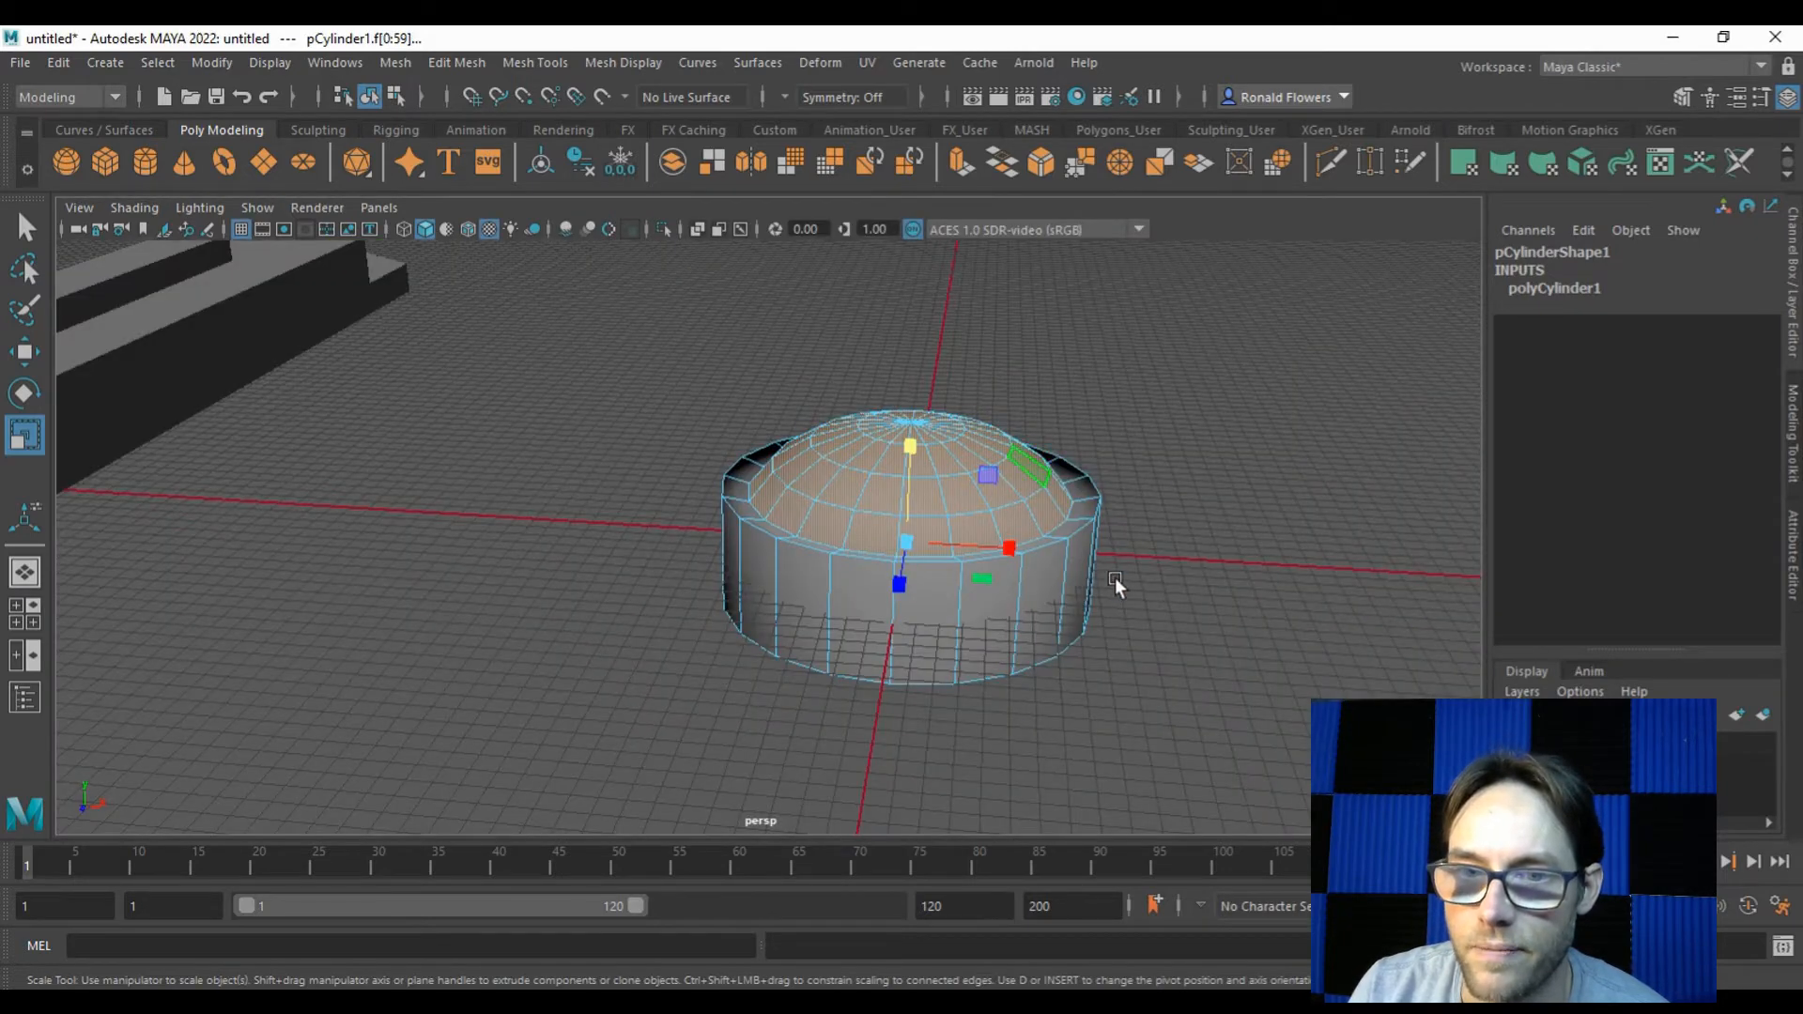
scroll(1117, 563, "up", 2)
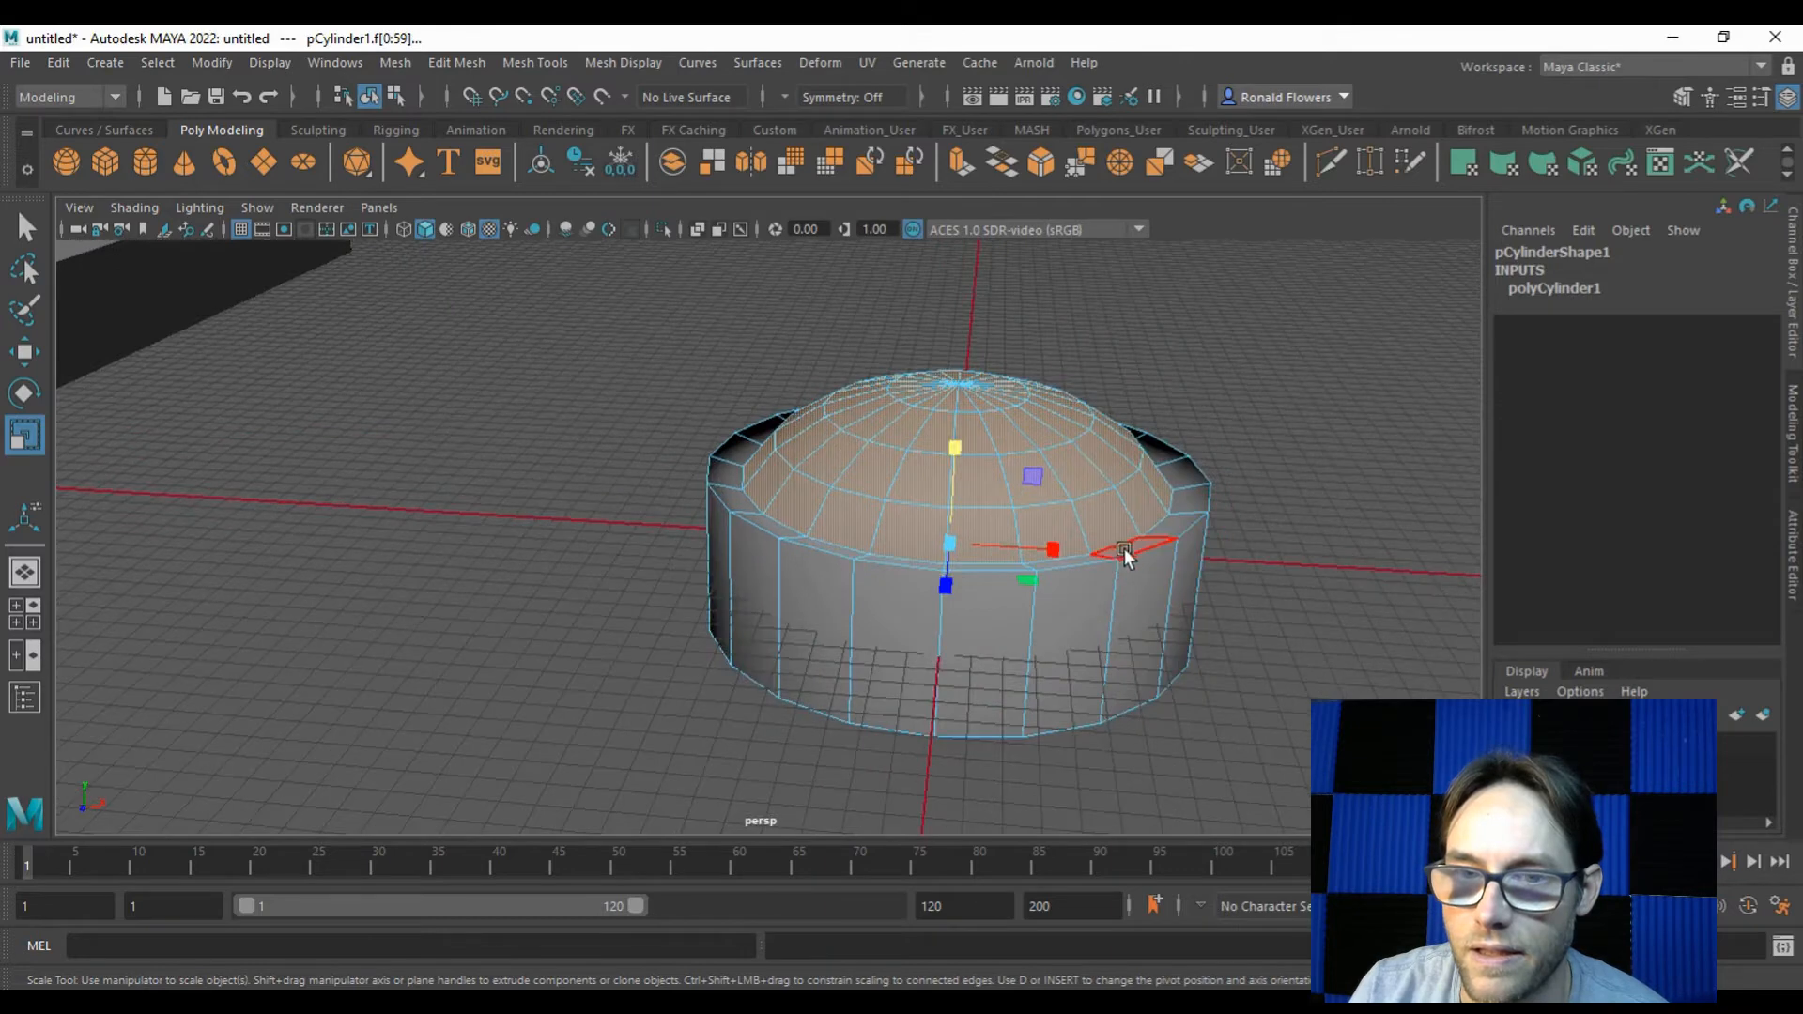
left_click_drag(1124, 548, 1051, 511, "alt")
middle_click_drag(1051, 511, 1056, 474, "alt")
left_click_drag(934, 543, 1031, 528, "alt")
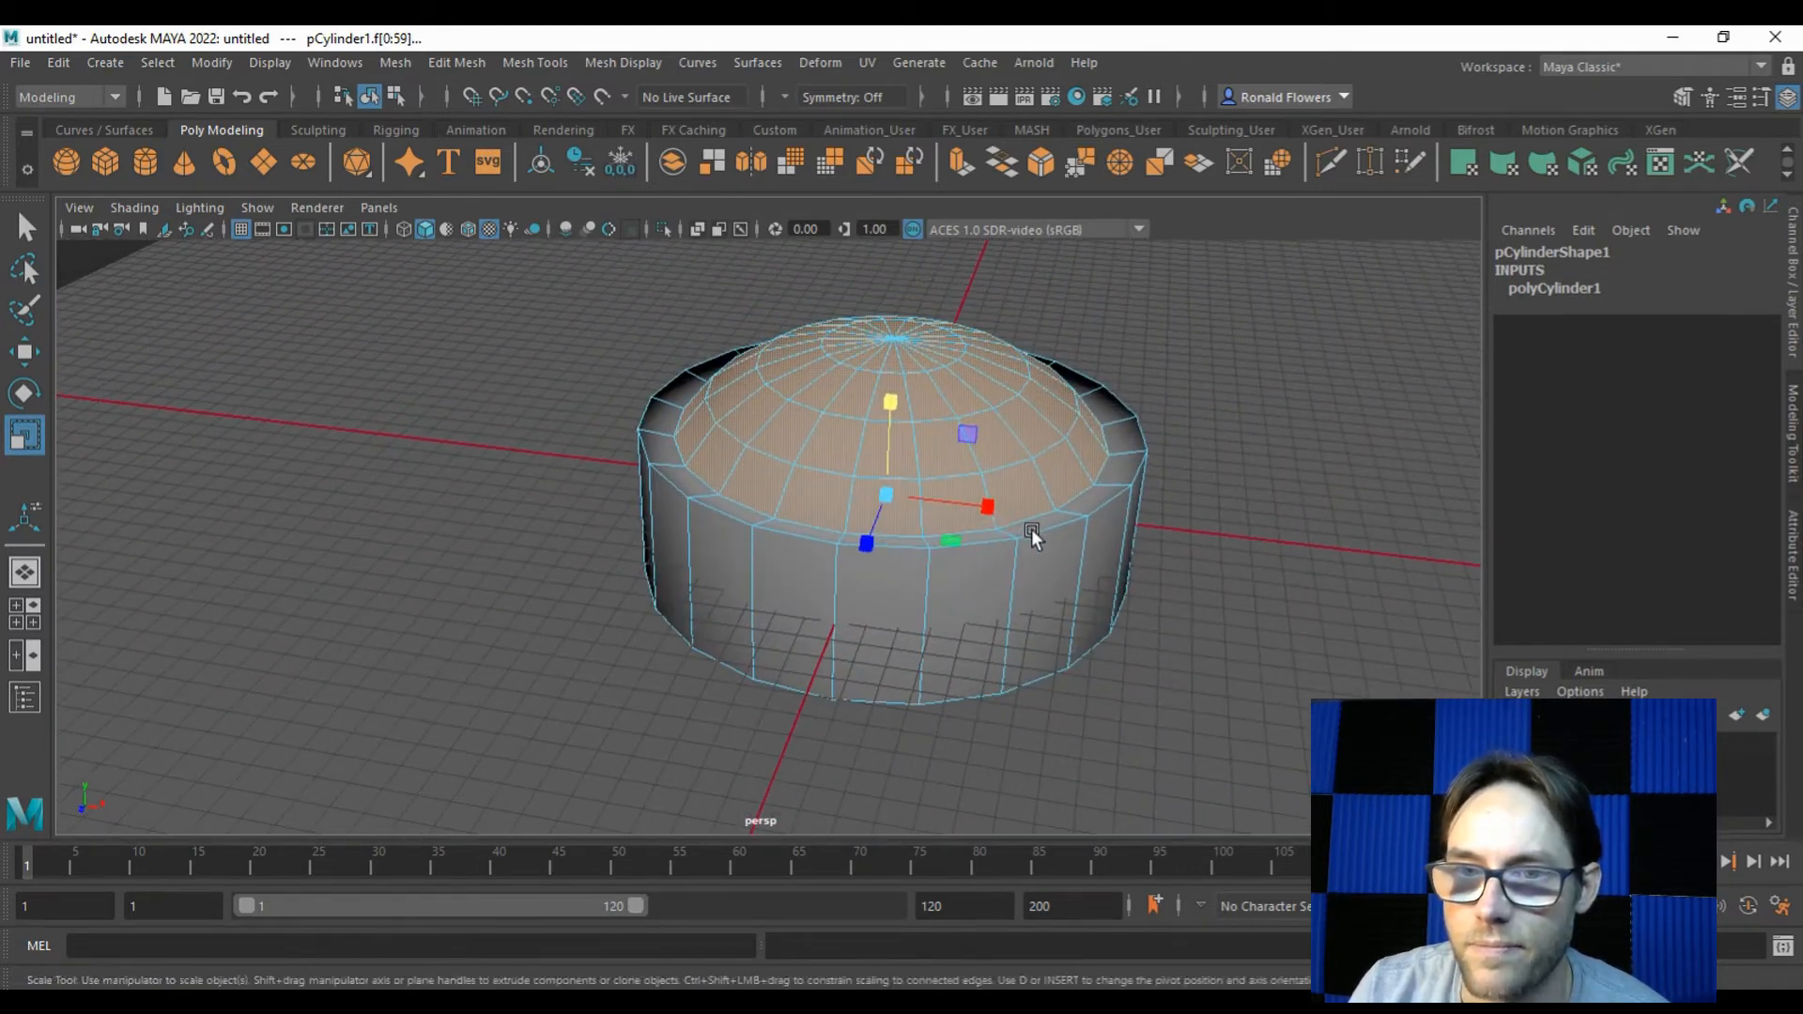
Flatten the dome faces along Y to about 0.925 of their height, then select the loop of outer side faces
left_click_drag(881, 415, 892, 413)
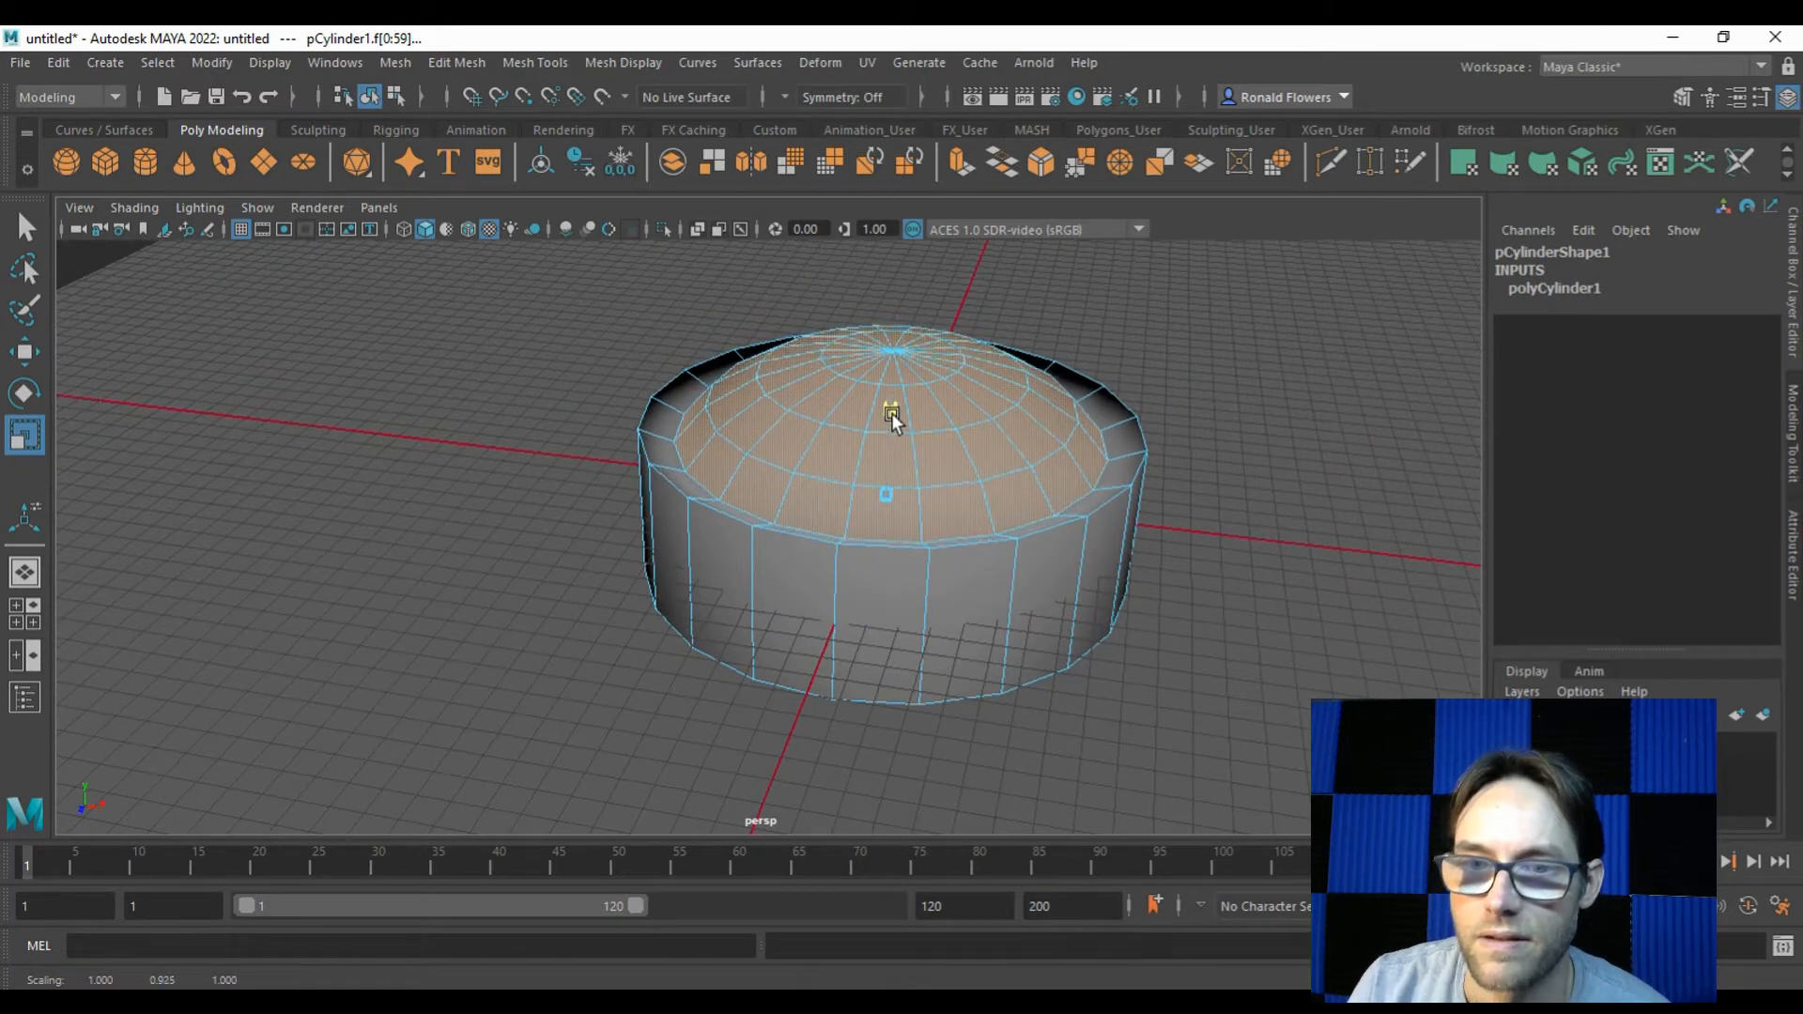
left_click(994, 637)
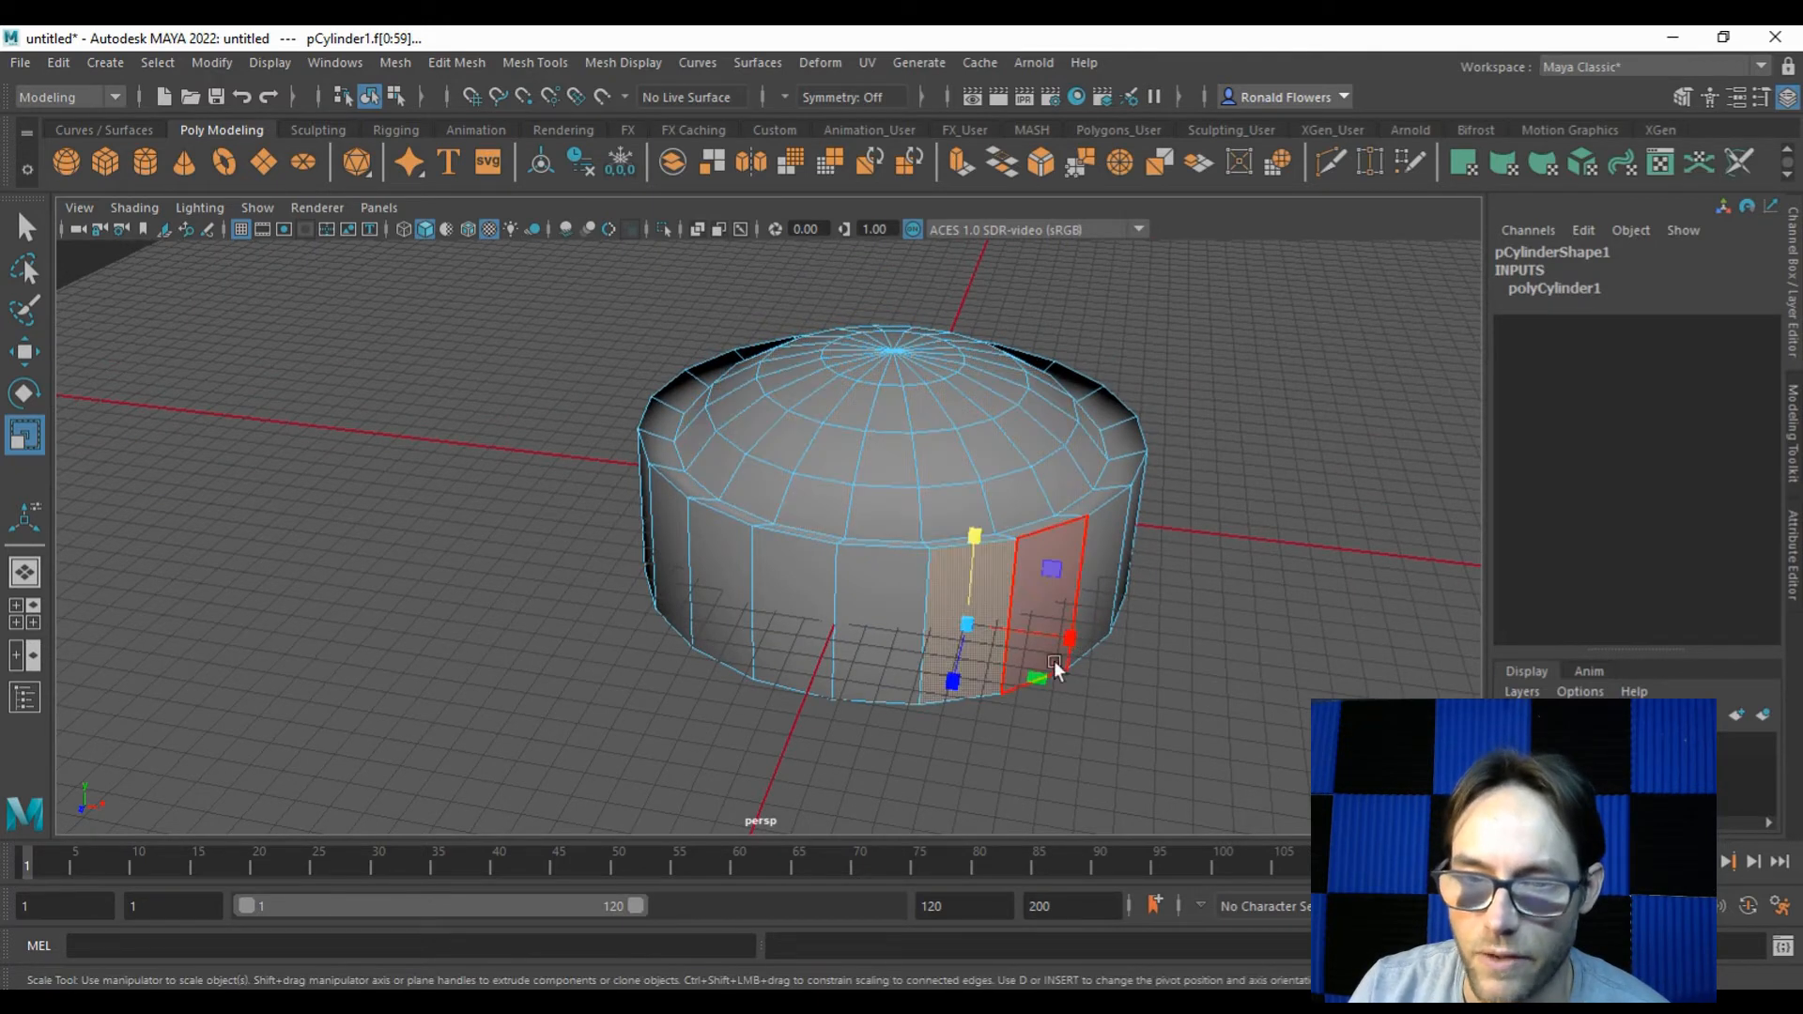
double_click(886, 625, "shift")
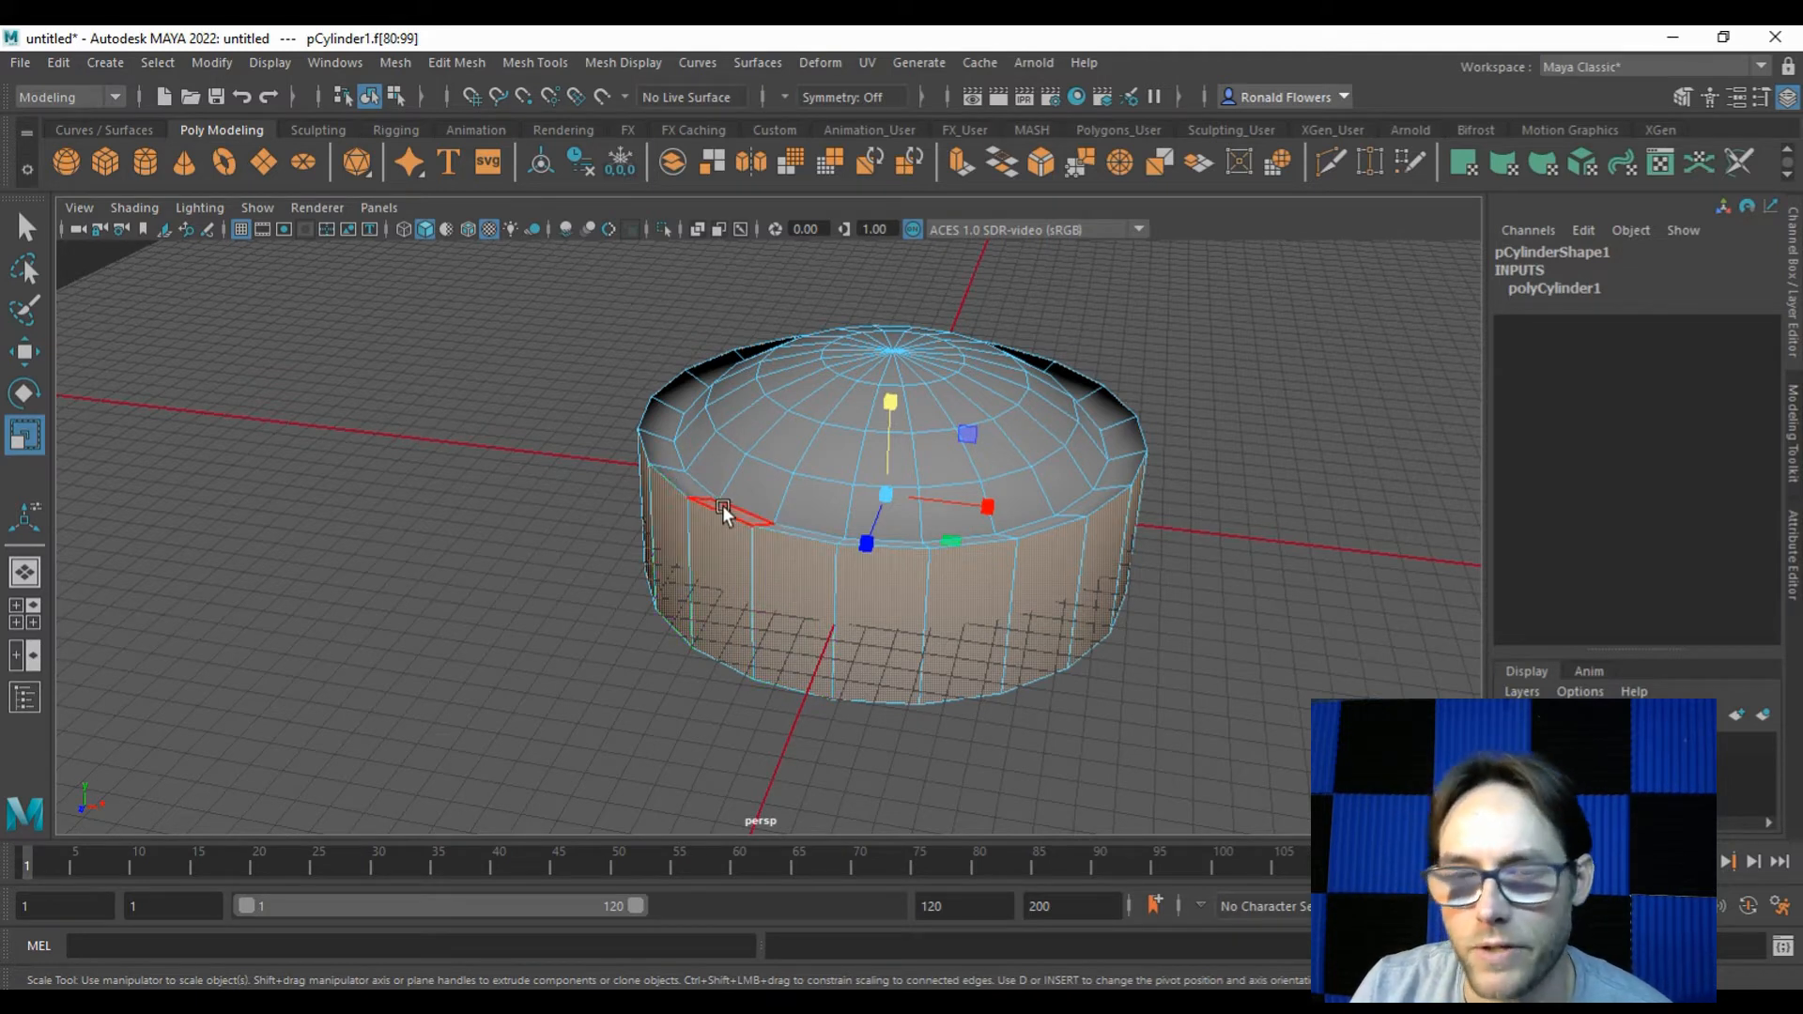
Select the upper and lower outer rim edge loops of the cylinder and bevel them
right_click_drag(787, 550, 762, 347)
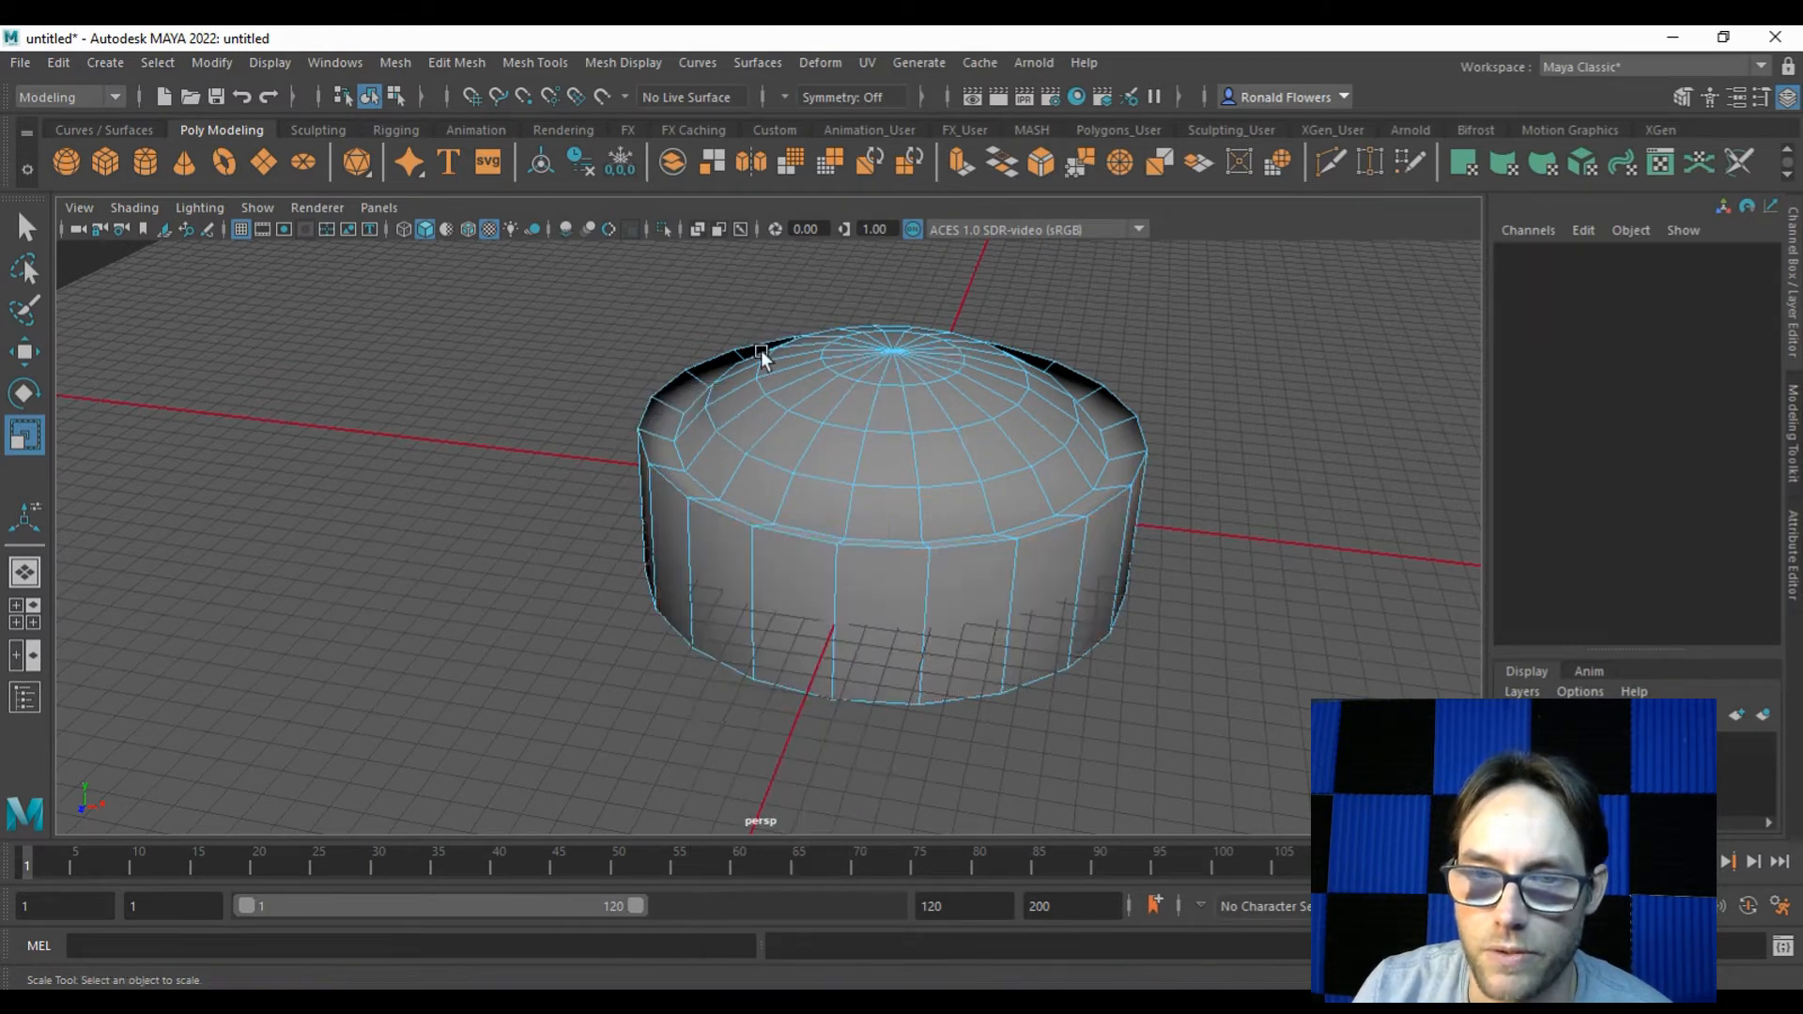
double_click(816, 556)
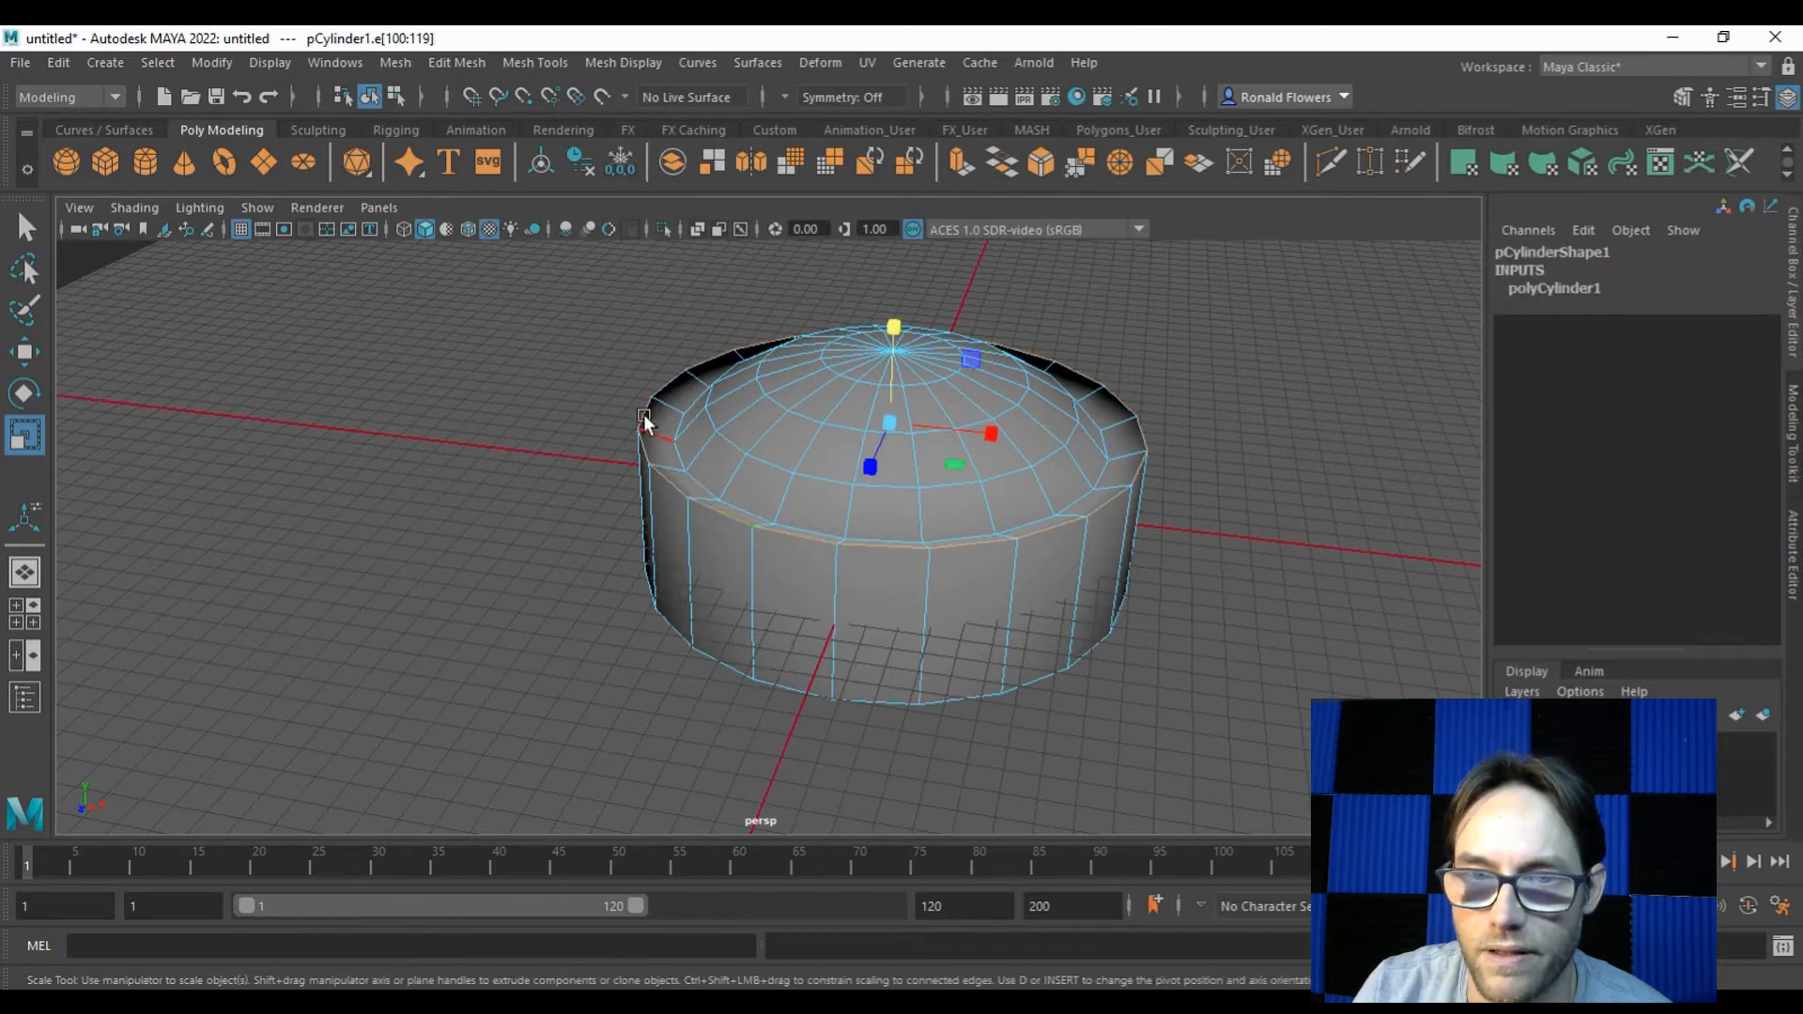
left_click_drag(633, 641, 547, 549, "alt")
double_click(656, 488, "shift")
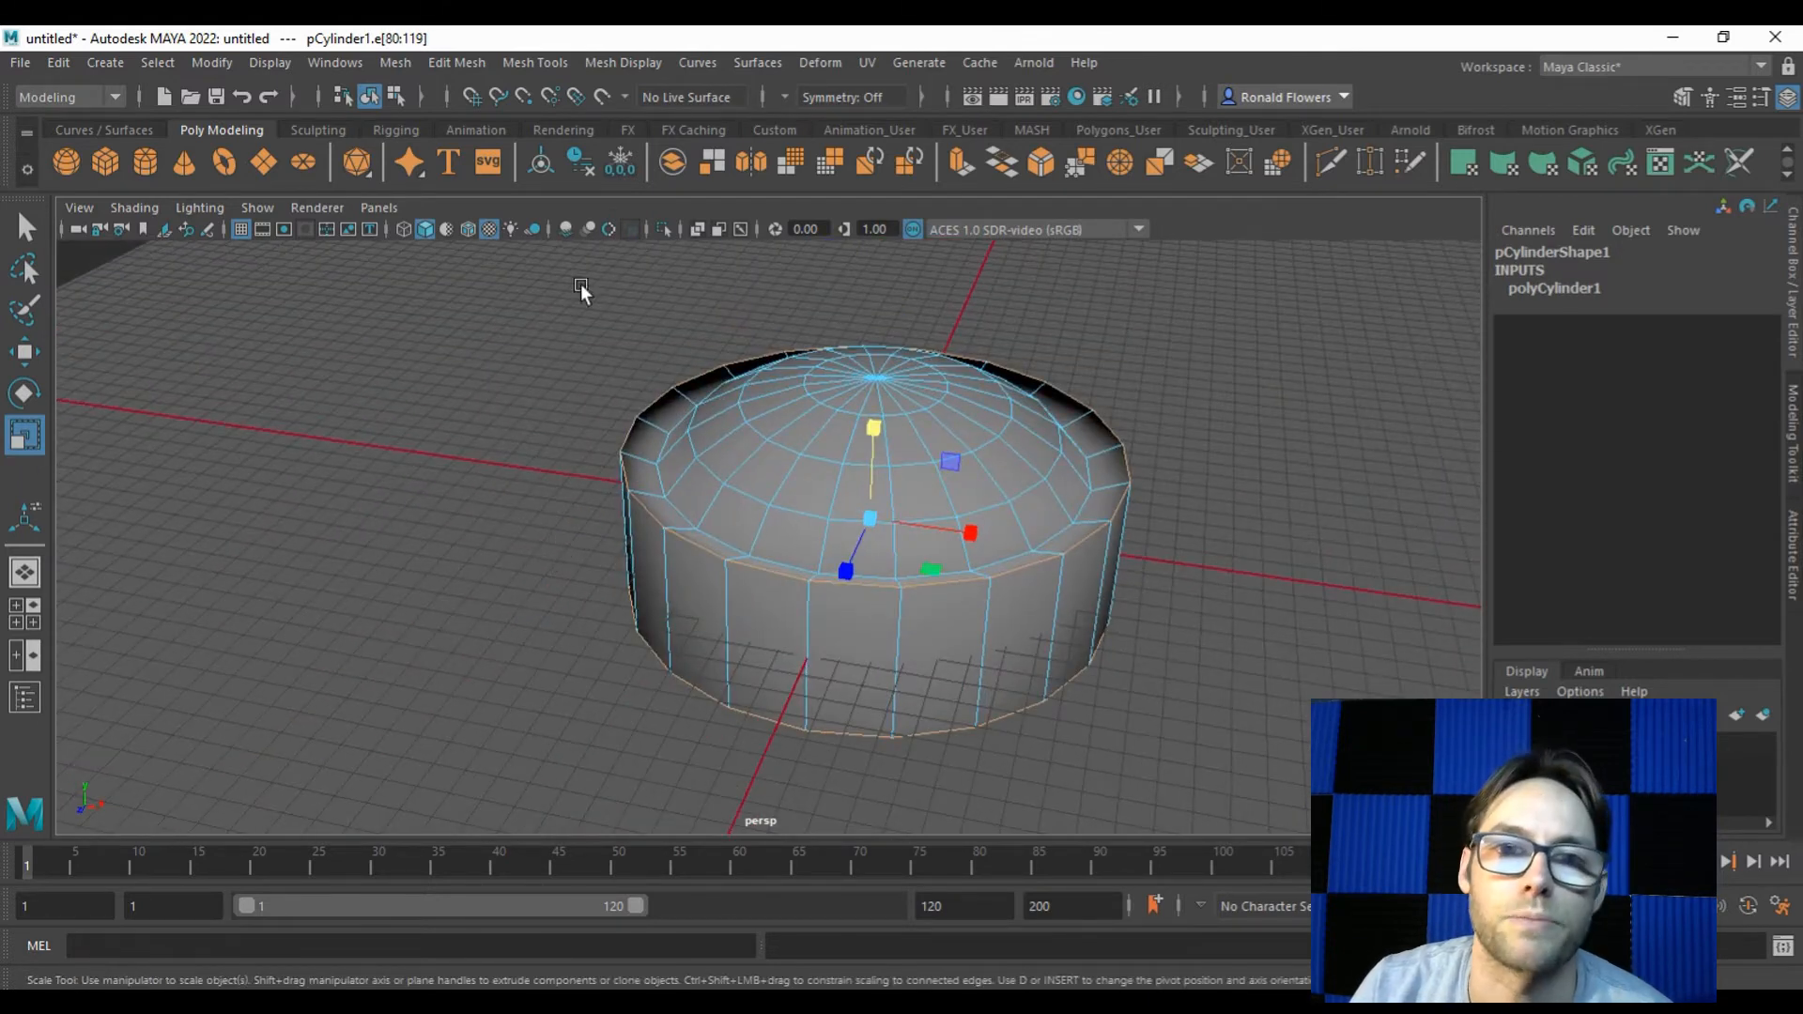
left_click(466, 65)
left_click(506, 145)
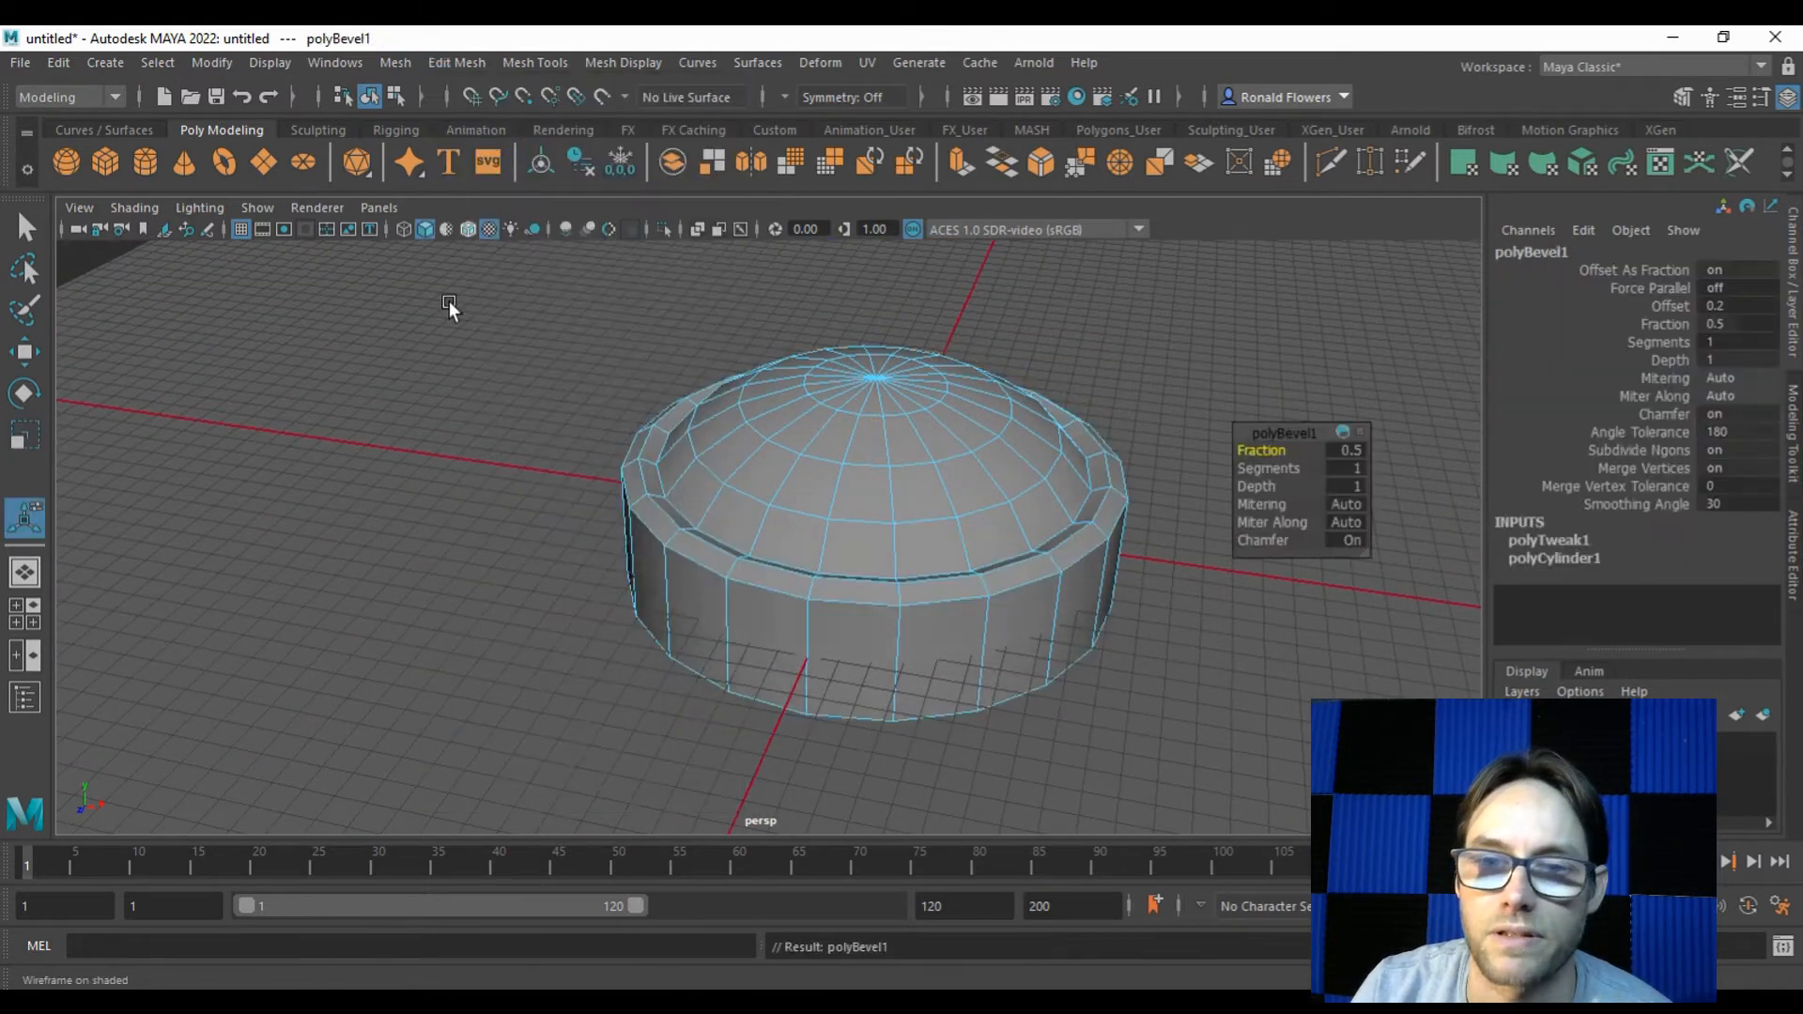
left_click_drag(501, 487, 665, 511, "alt")
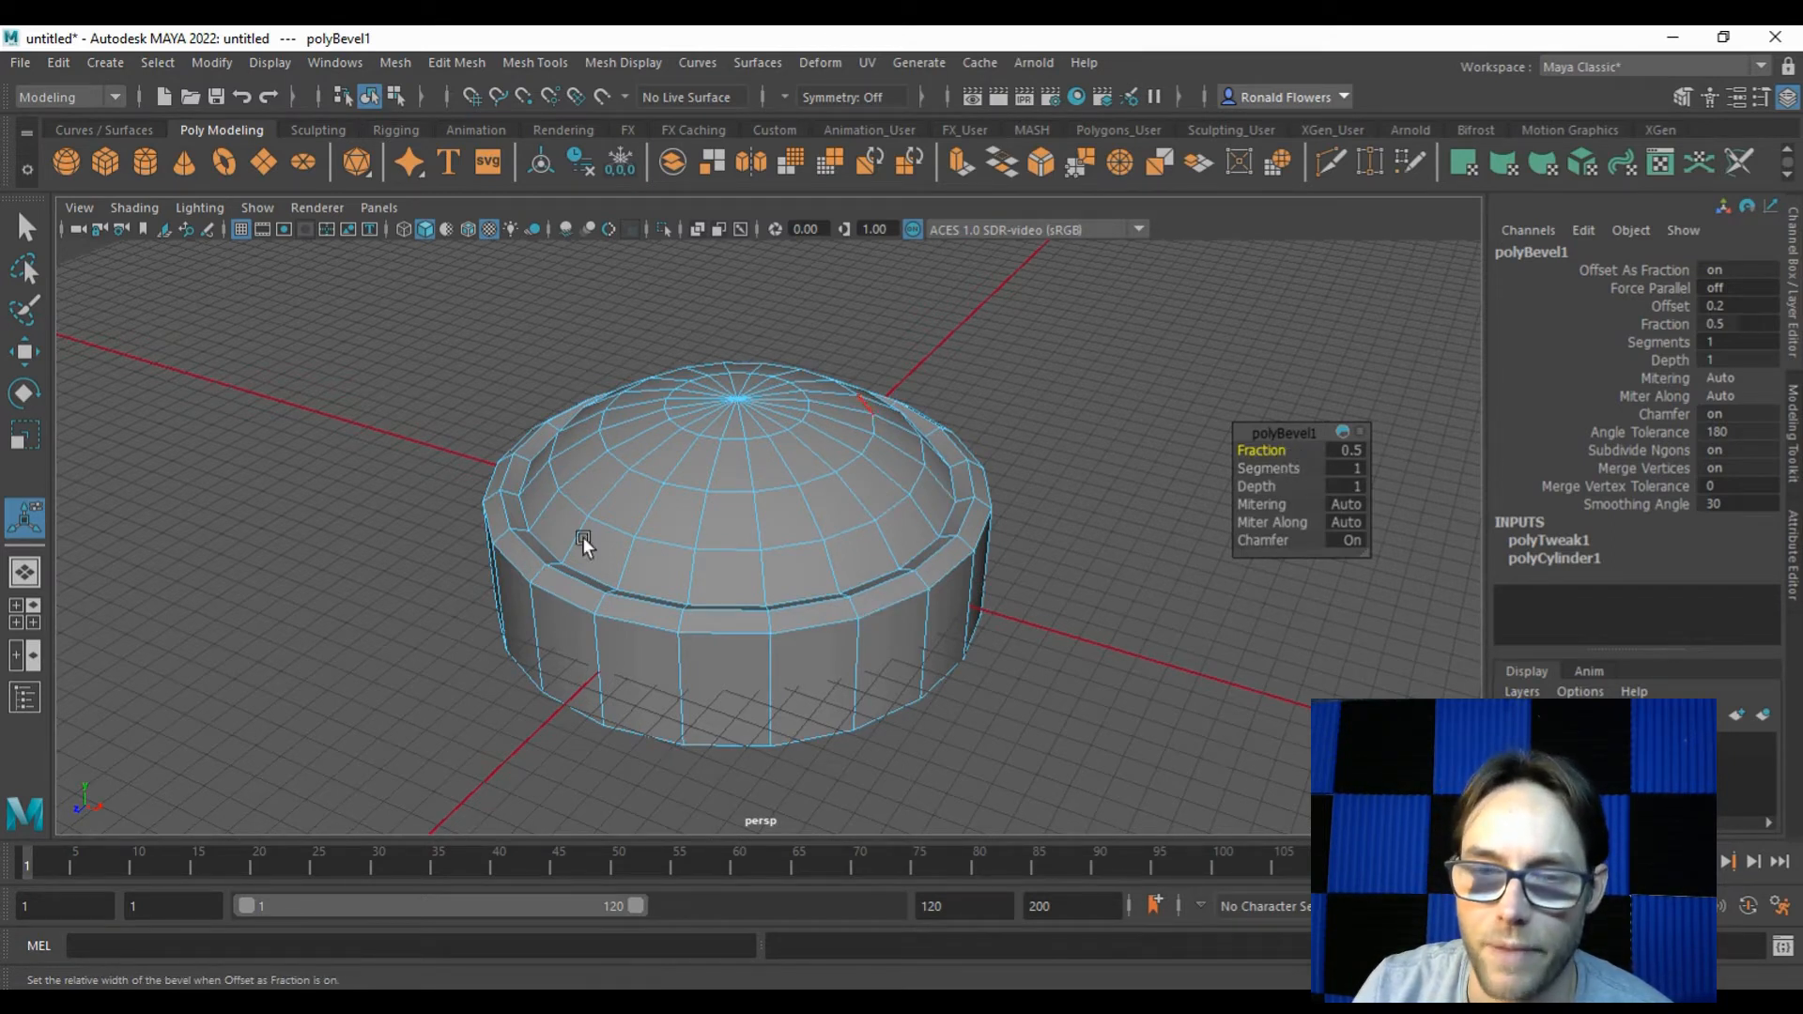
Return to object mode and assign the existing PaddleMetal material to the whole cylinder
right_click_drag(973, 350, 1038, 324)
left_click_drag(751, 488, 909, 438, "alt")
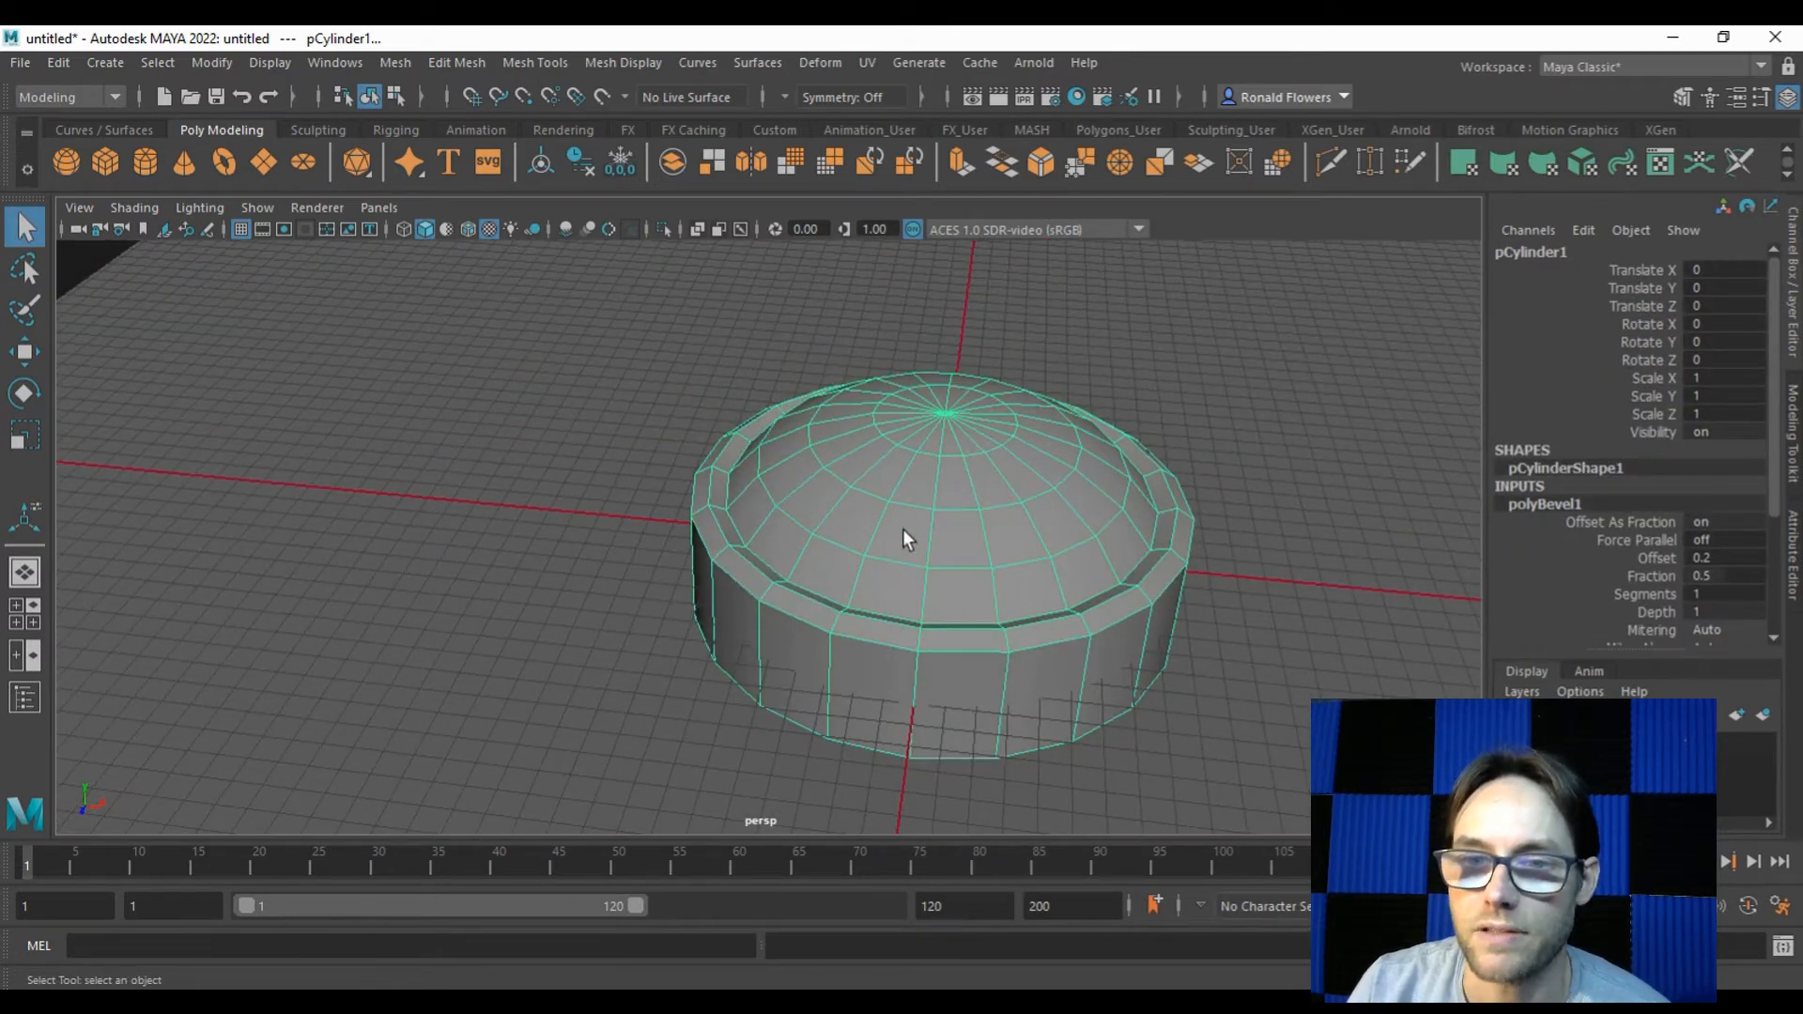
scroll(498, 483, "down", 5)
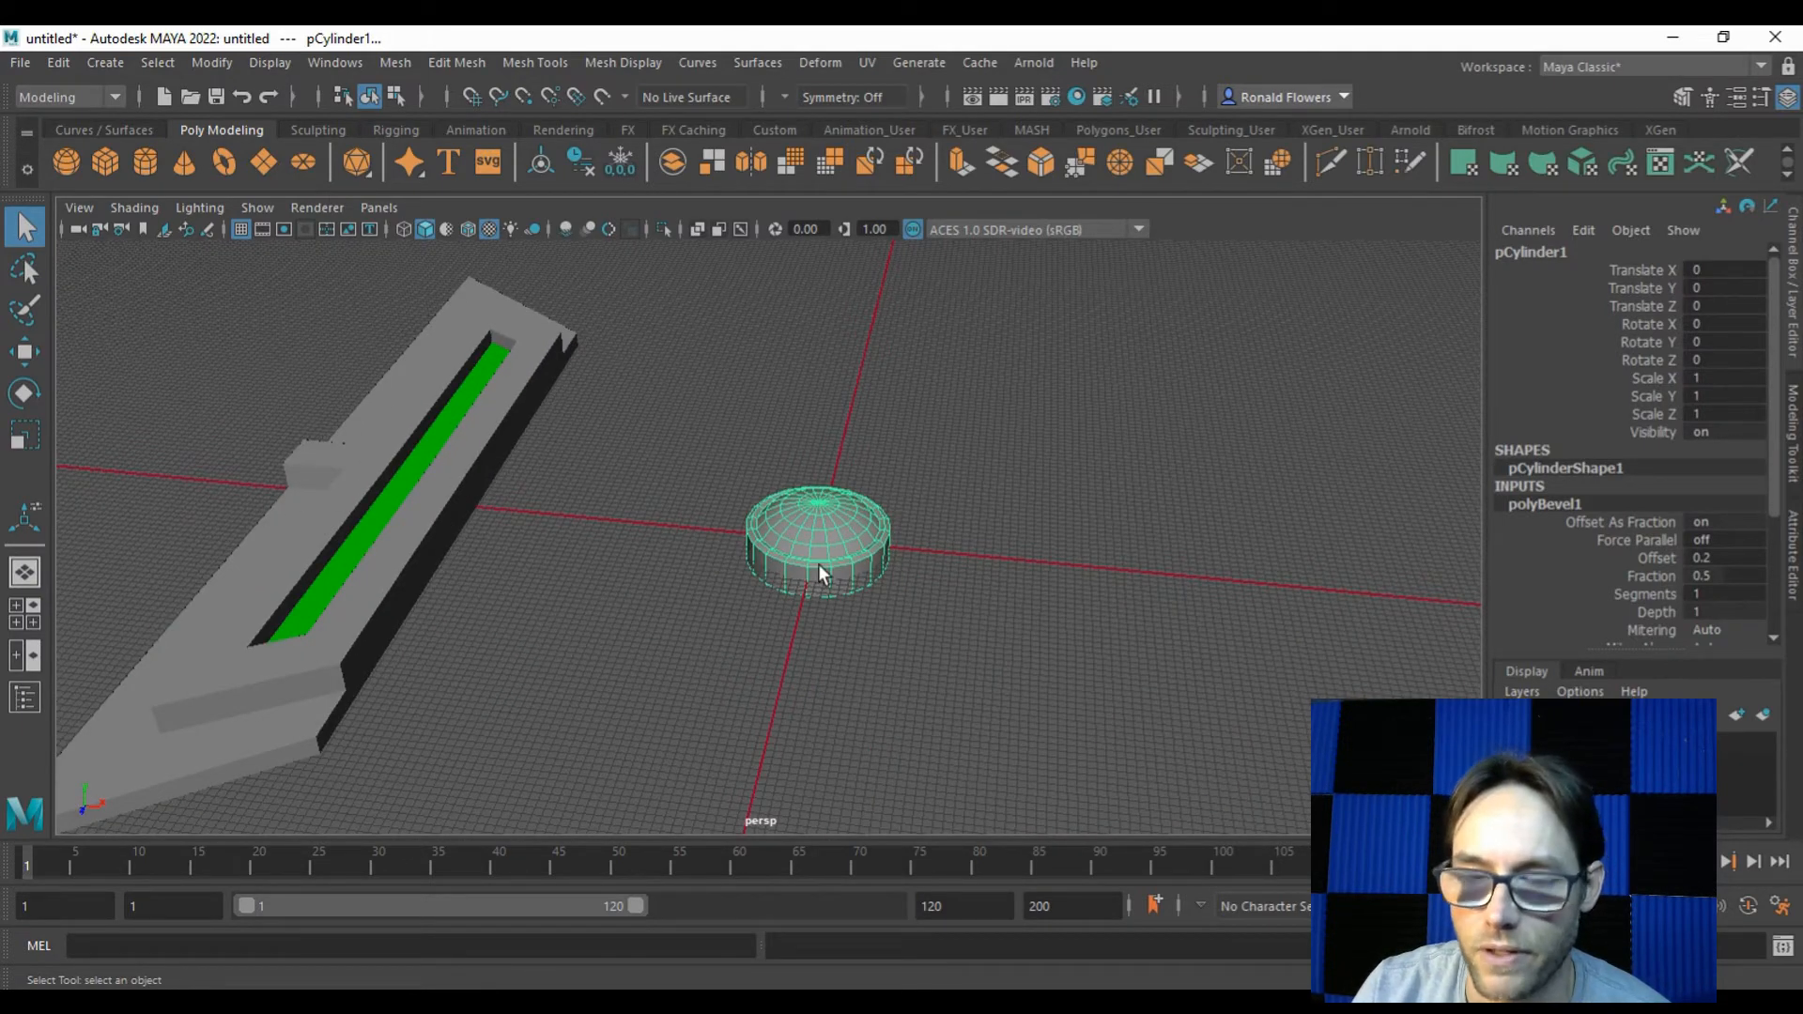
right_click_drag(819, 565, 833, 457)
right_click_drag(829, 402, 844, 433)
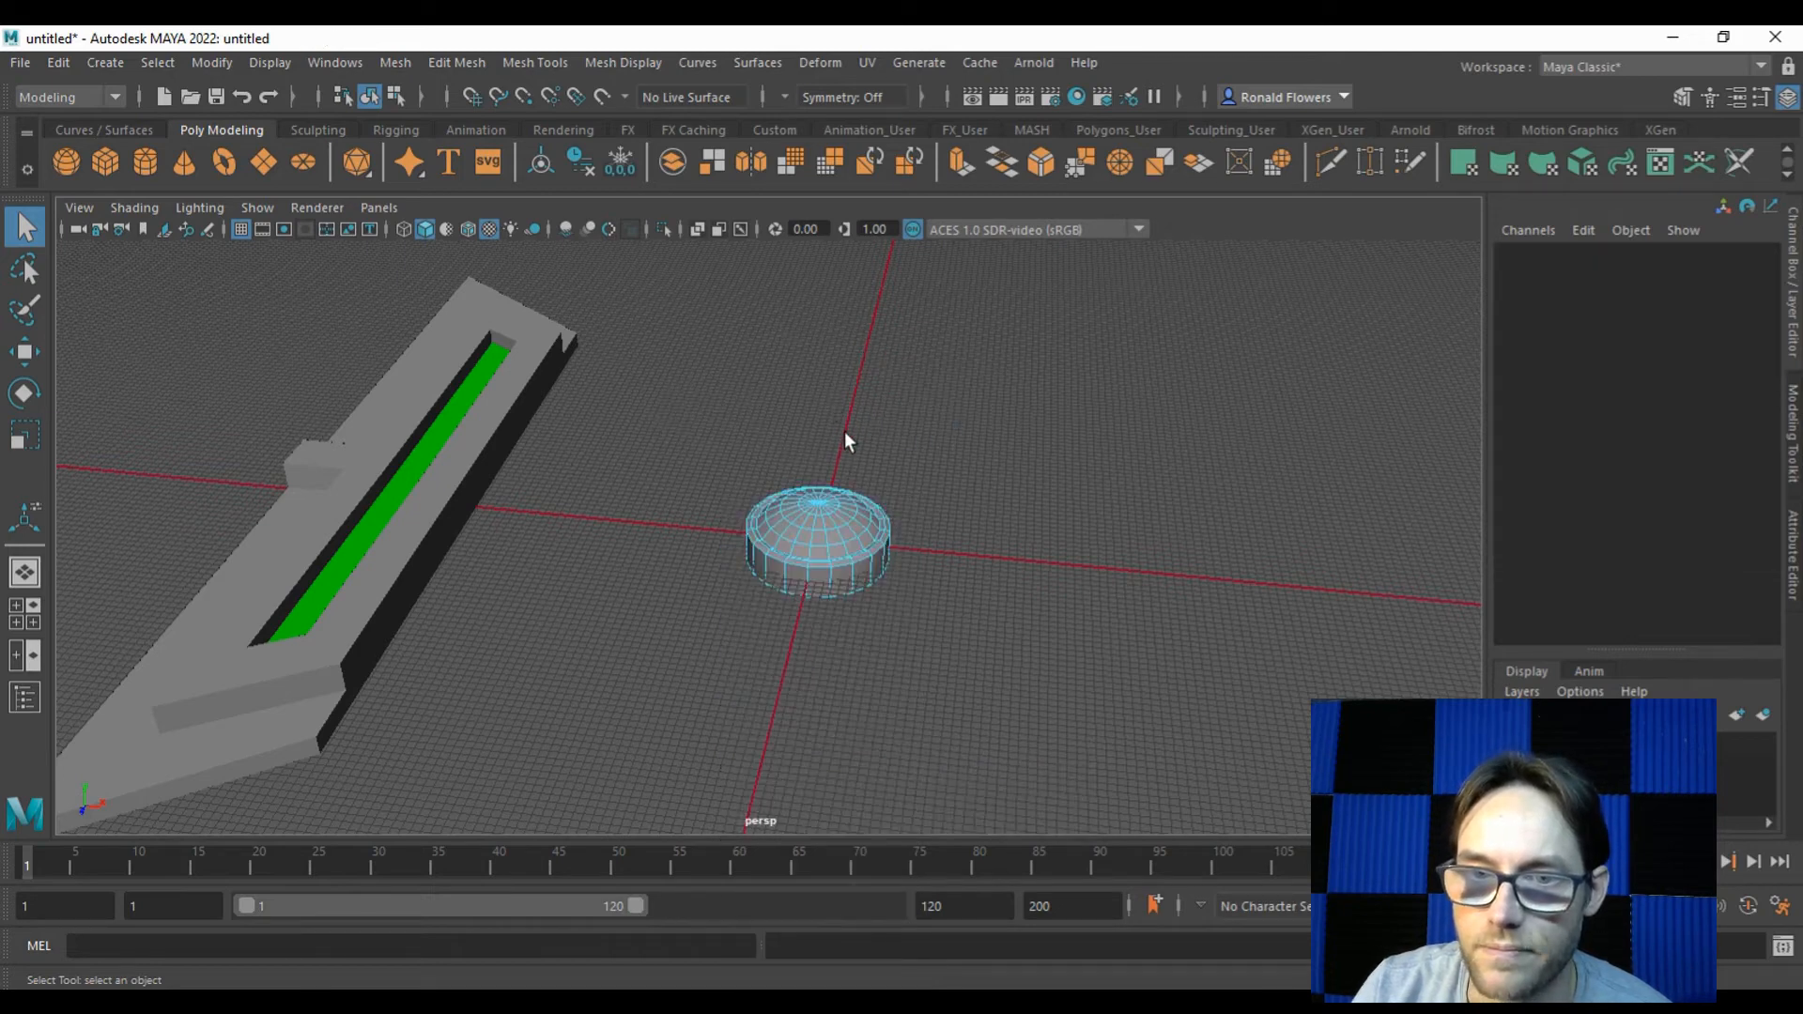
left_click_drag(922, 416, 849, 363, "alt")
right_click_drag(849, 363, 900, 345)
right_click(871, 361)
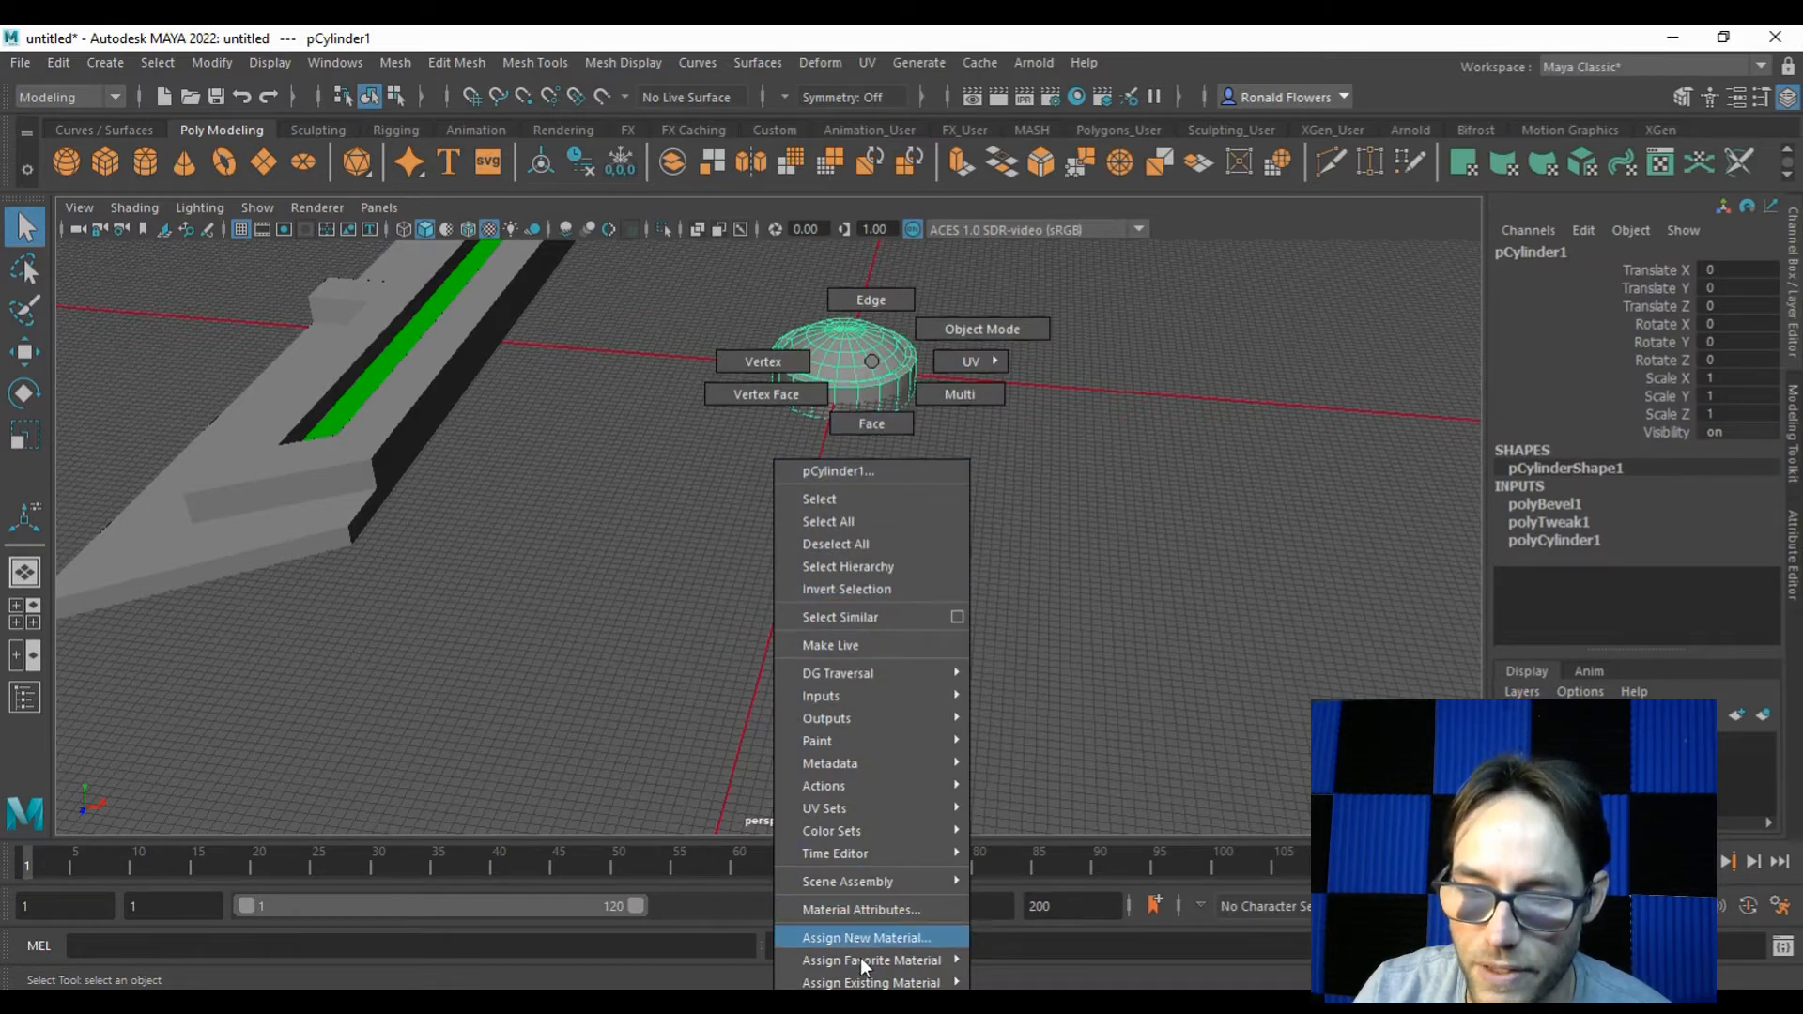
mouse_move(866, 981)
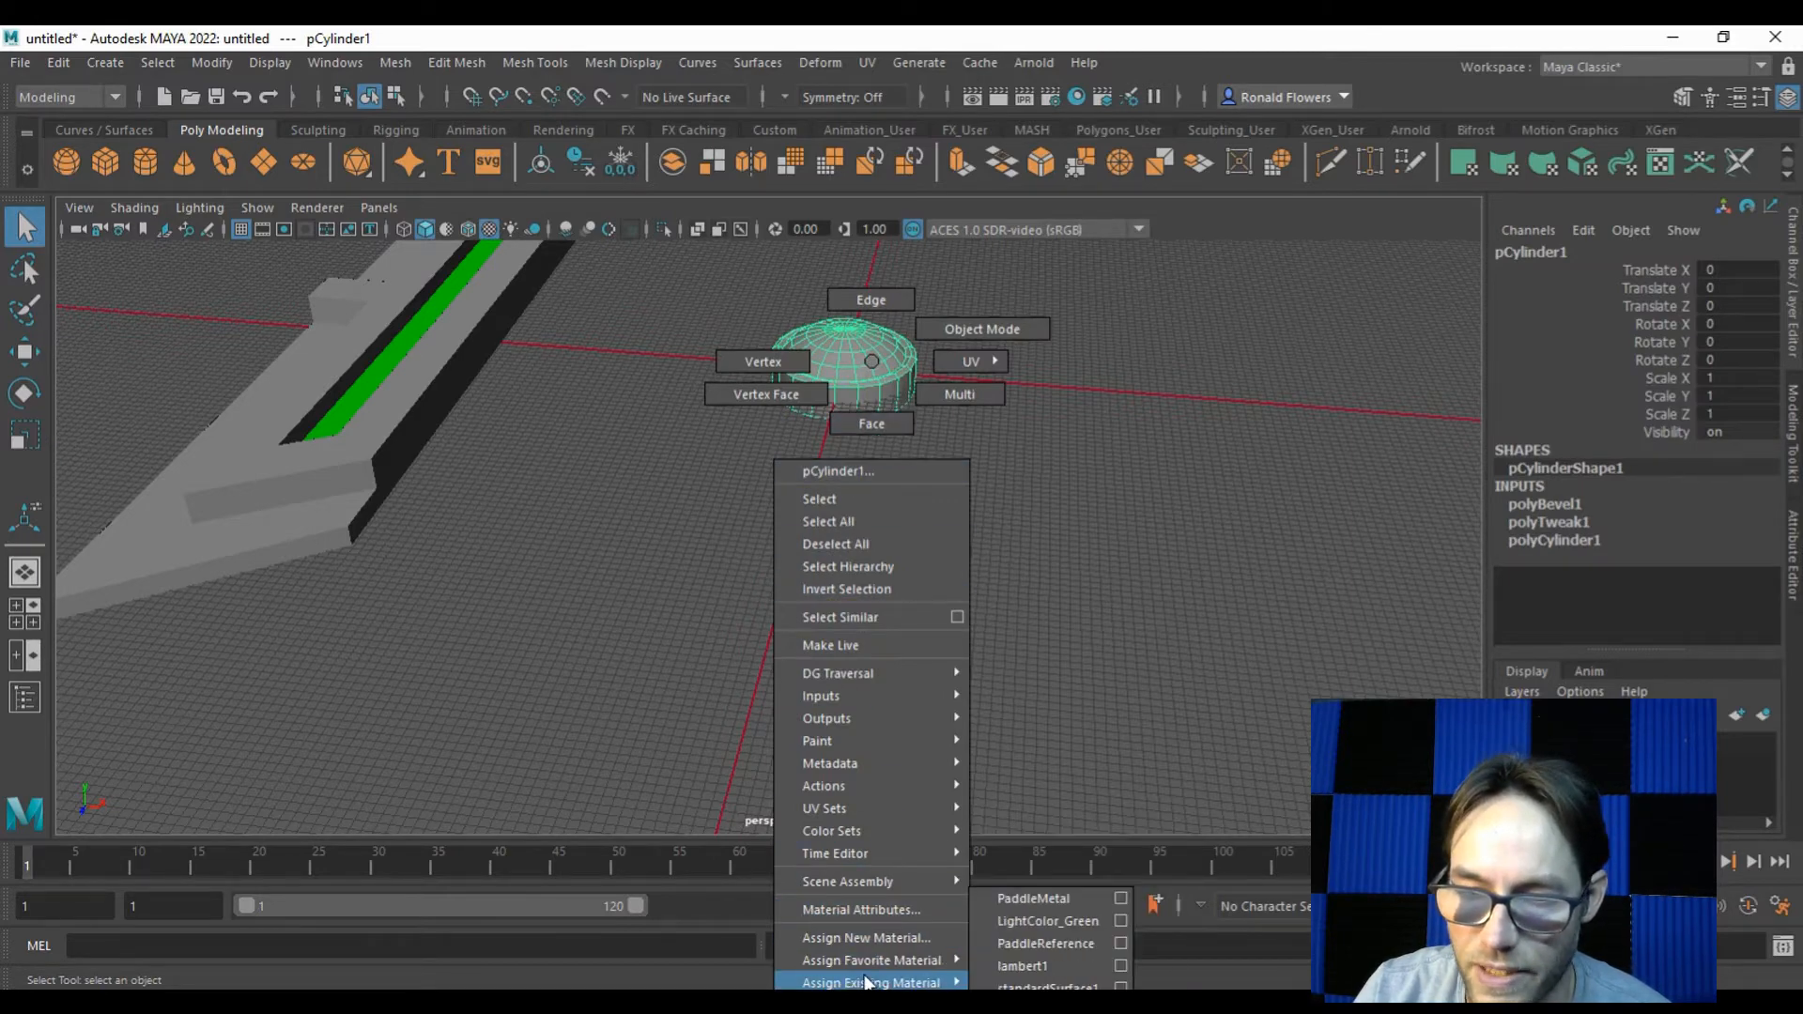
left_click(1056, 901)
left_click(927, 431)
mouse_move(904, 408)
left_mouse_down("alt")
mouse_move(954, 452)
mouse_move(938, 544)
mouse_move(970, 310)
mouse_move(999, 460)
left_mouse_up("alt")
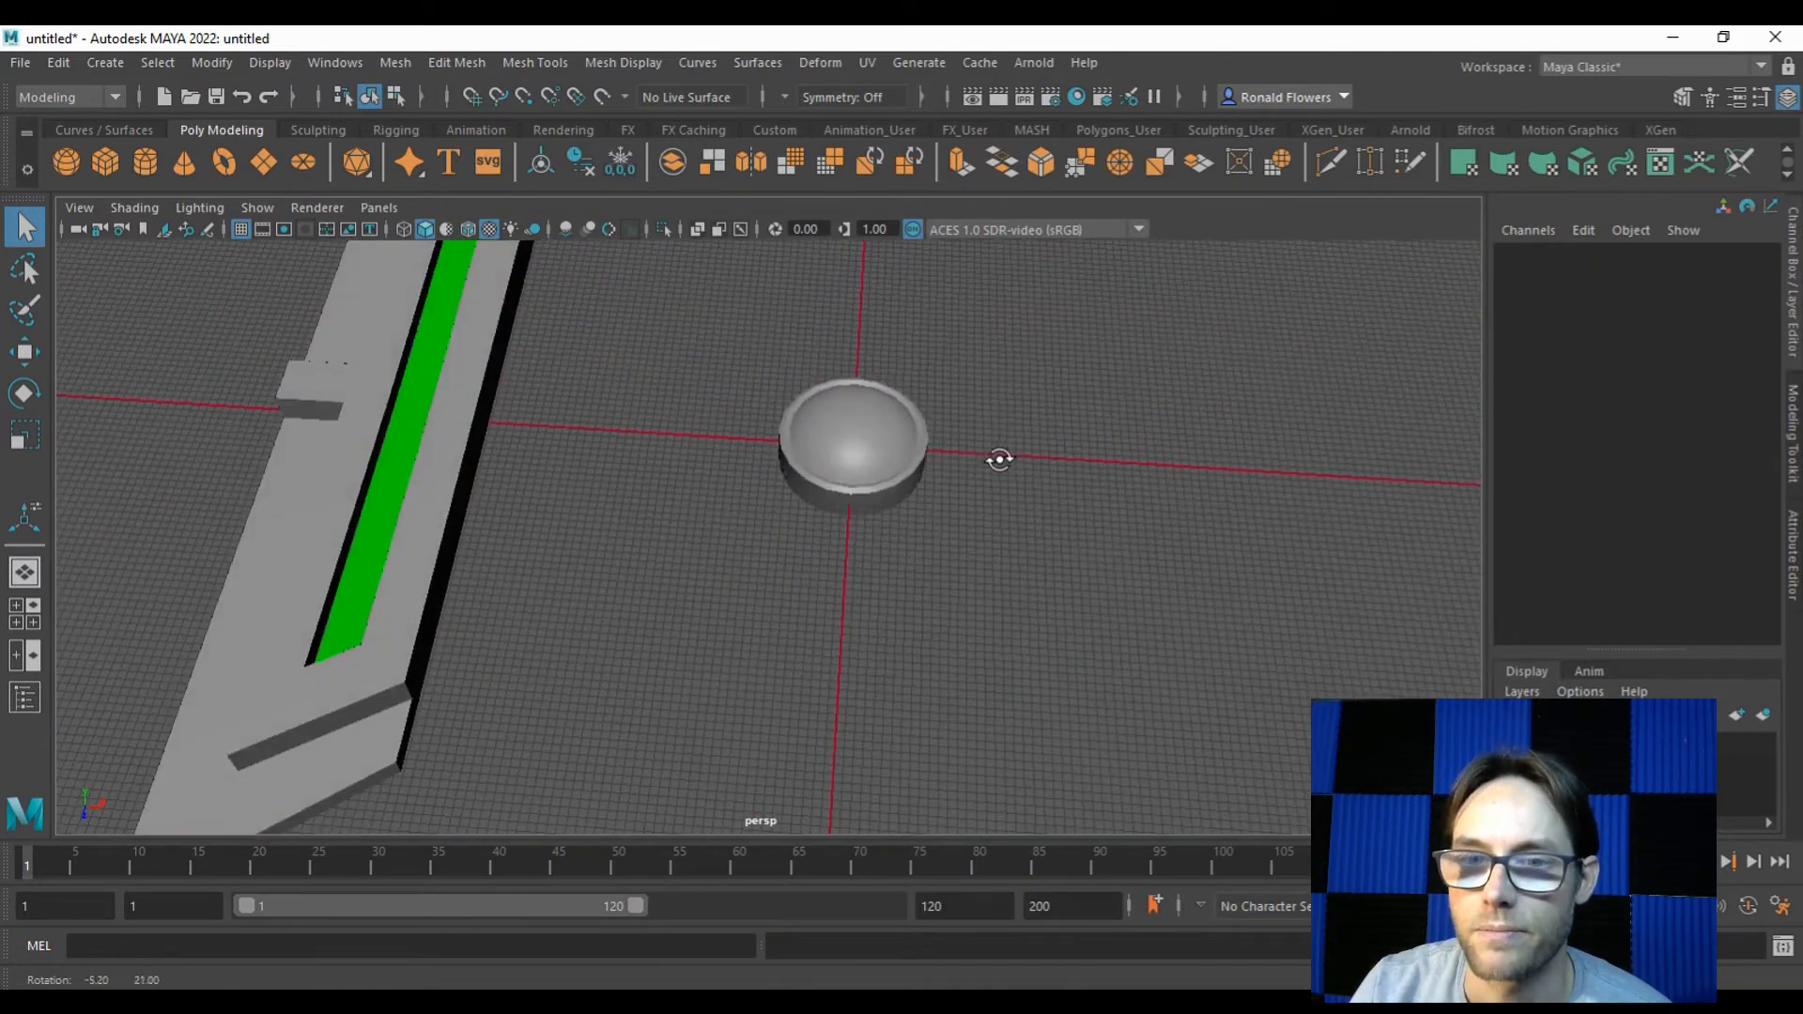
Select all faces of the cylinder's upper dome, from the ring inside the rim up to the central fan
scroll(938, 460, "up", 4)
left_click(1012, 329)
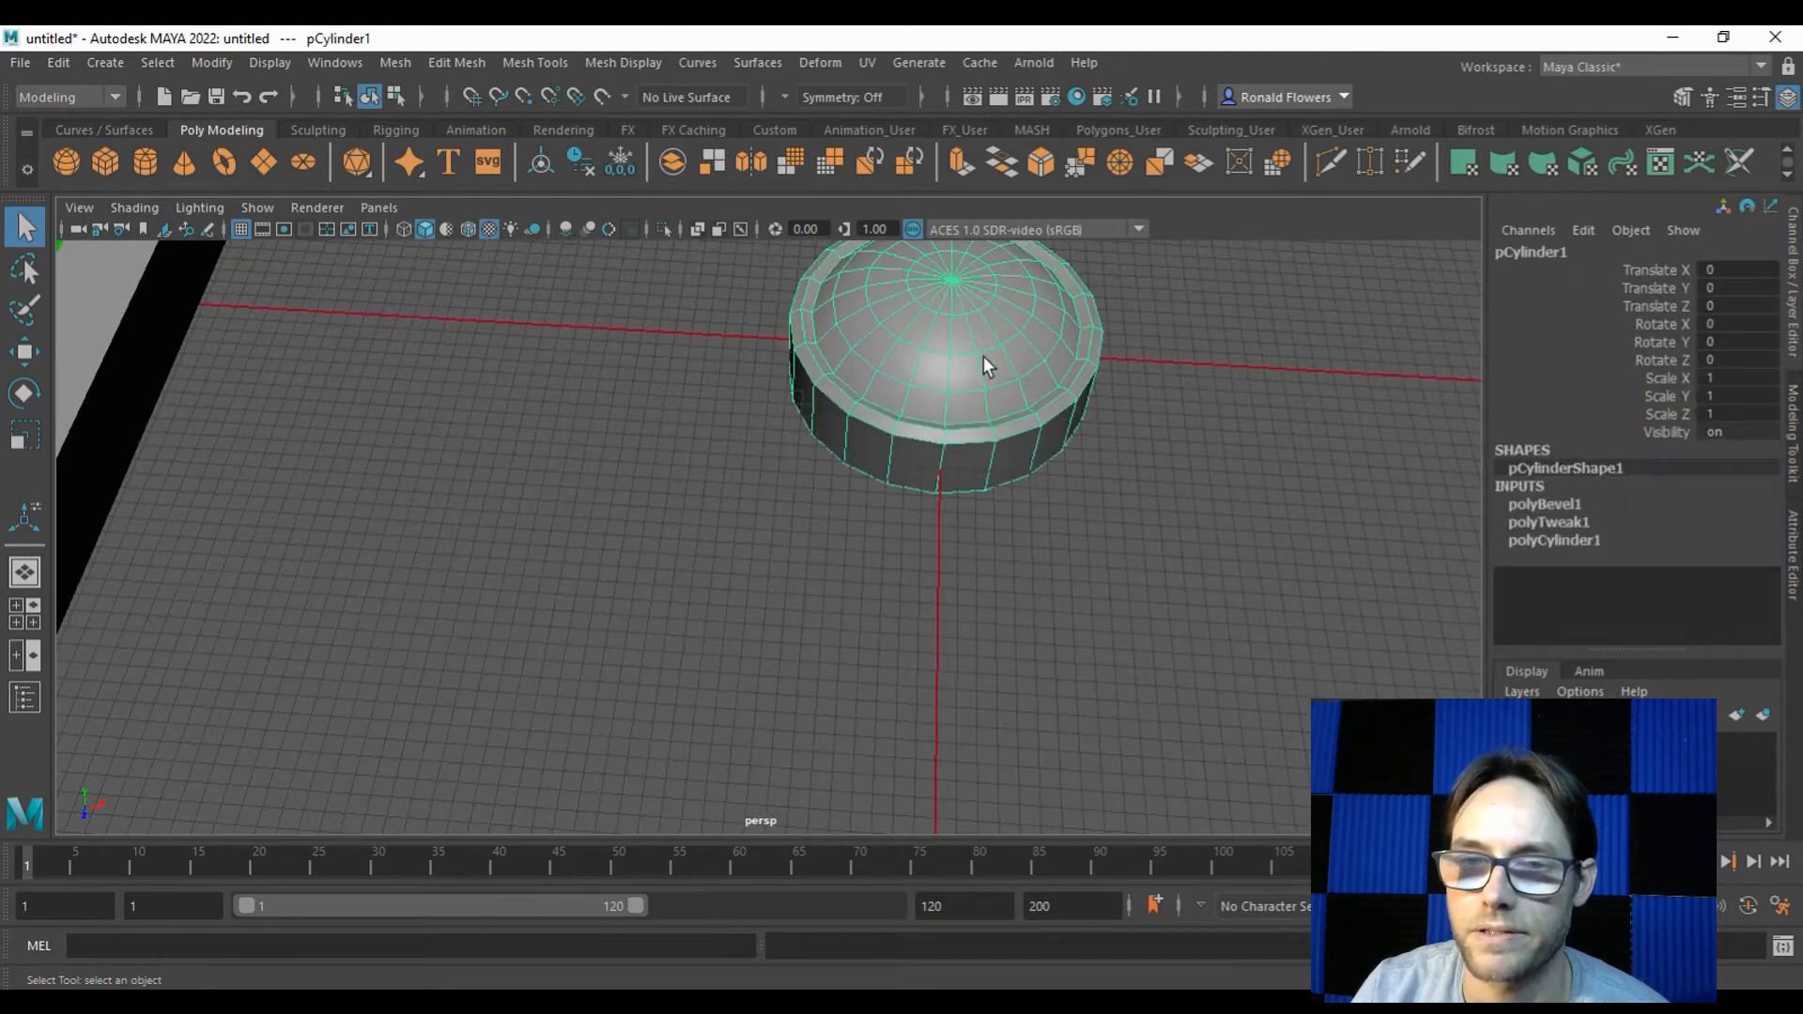
key("f")
left_click_drag(775, 476, 735, 651, "alt")
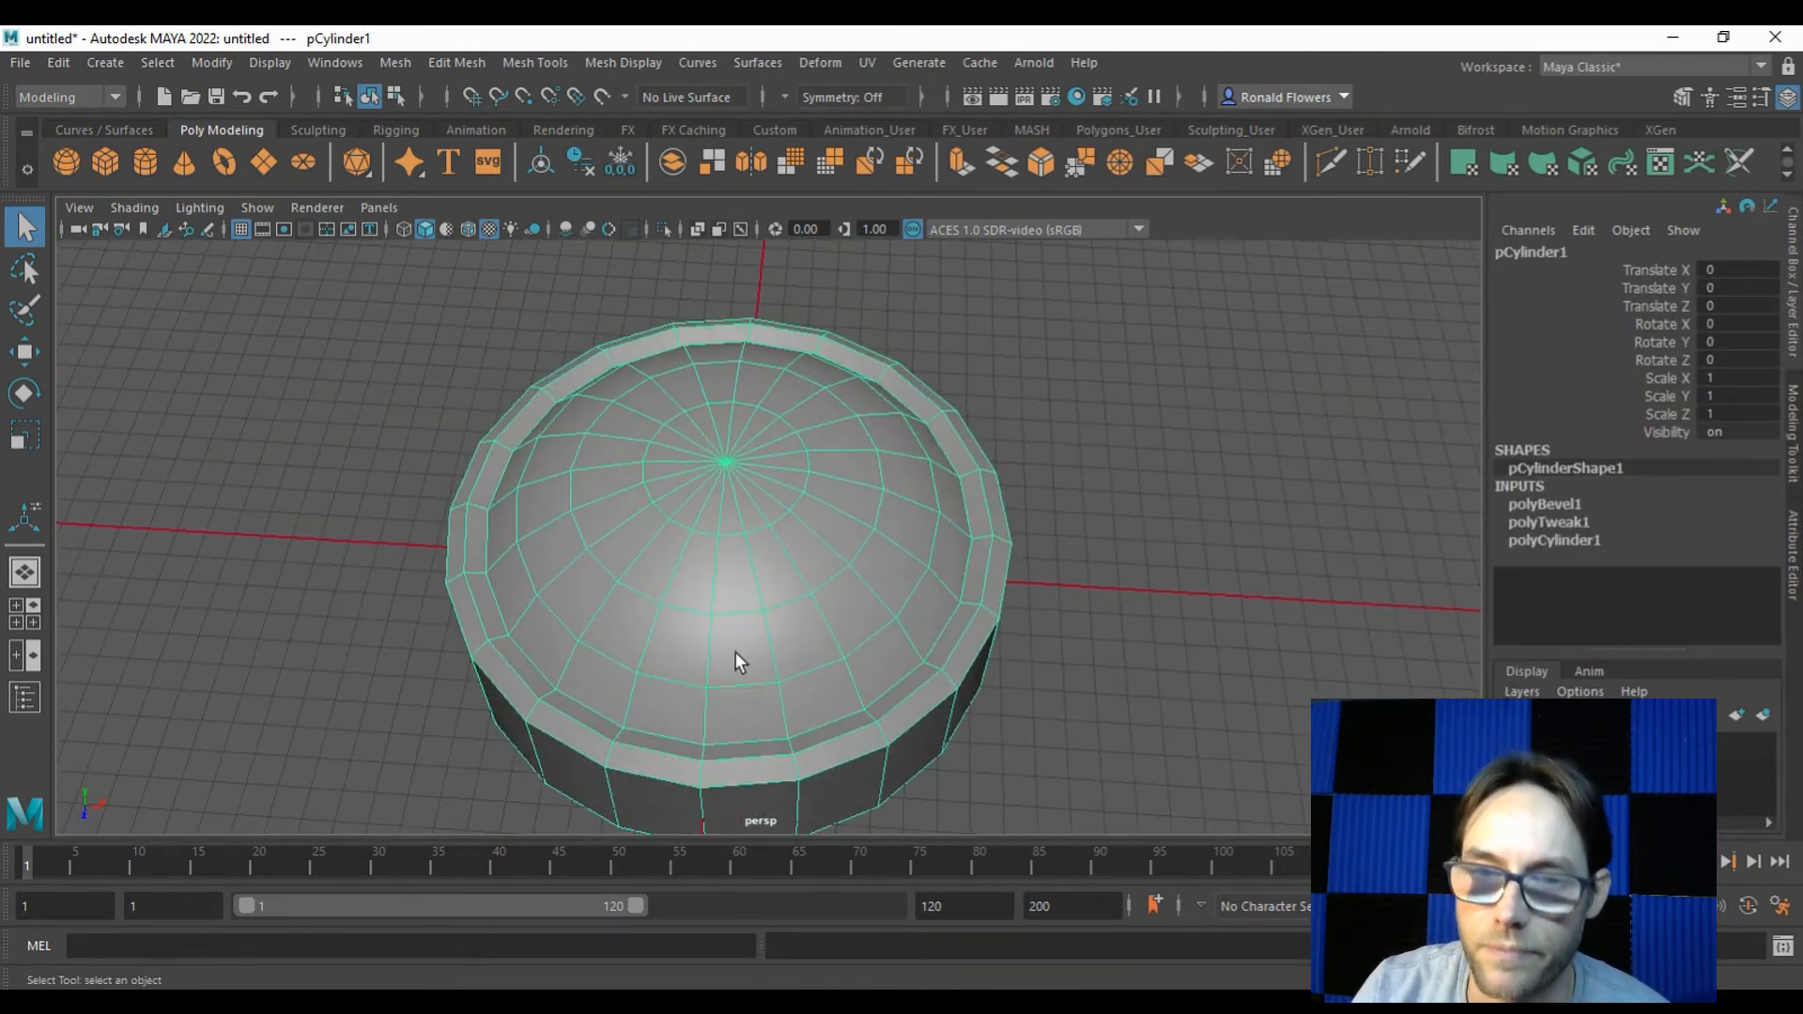
right_click_drag(742, 418, 738, 486)
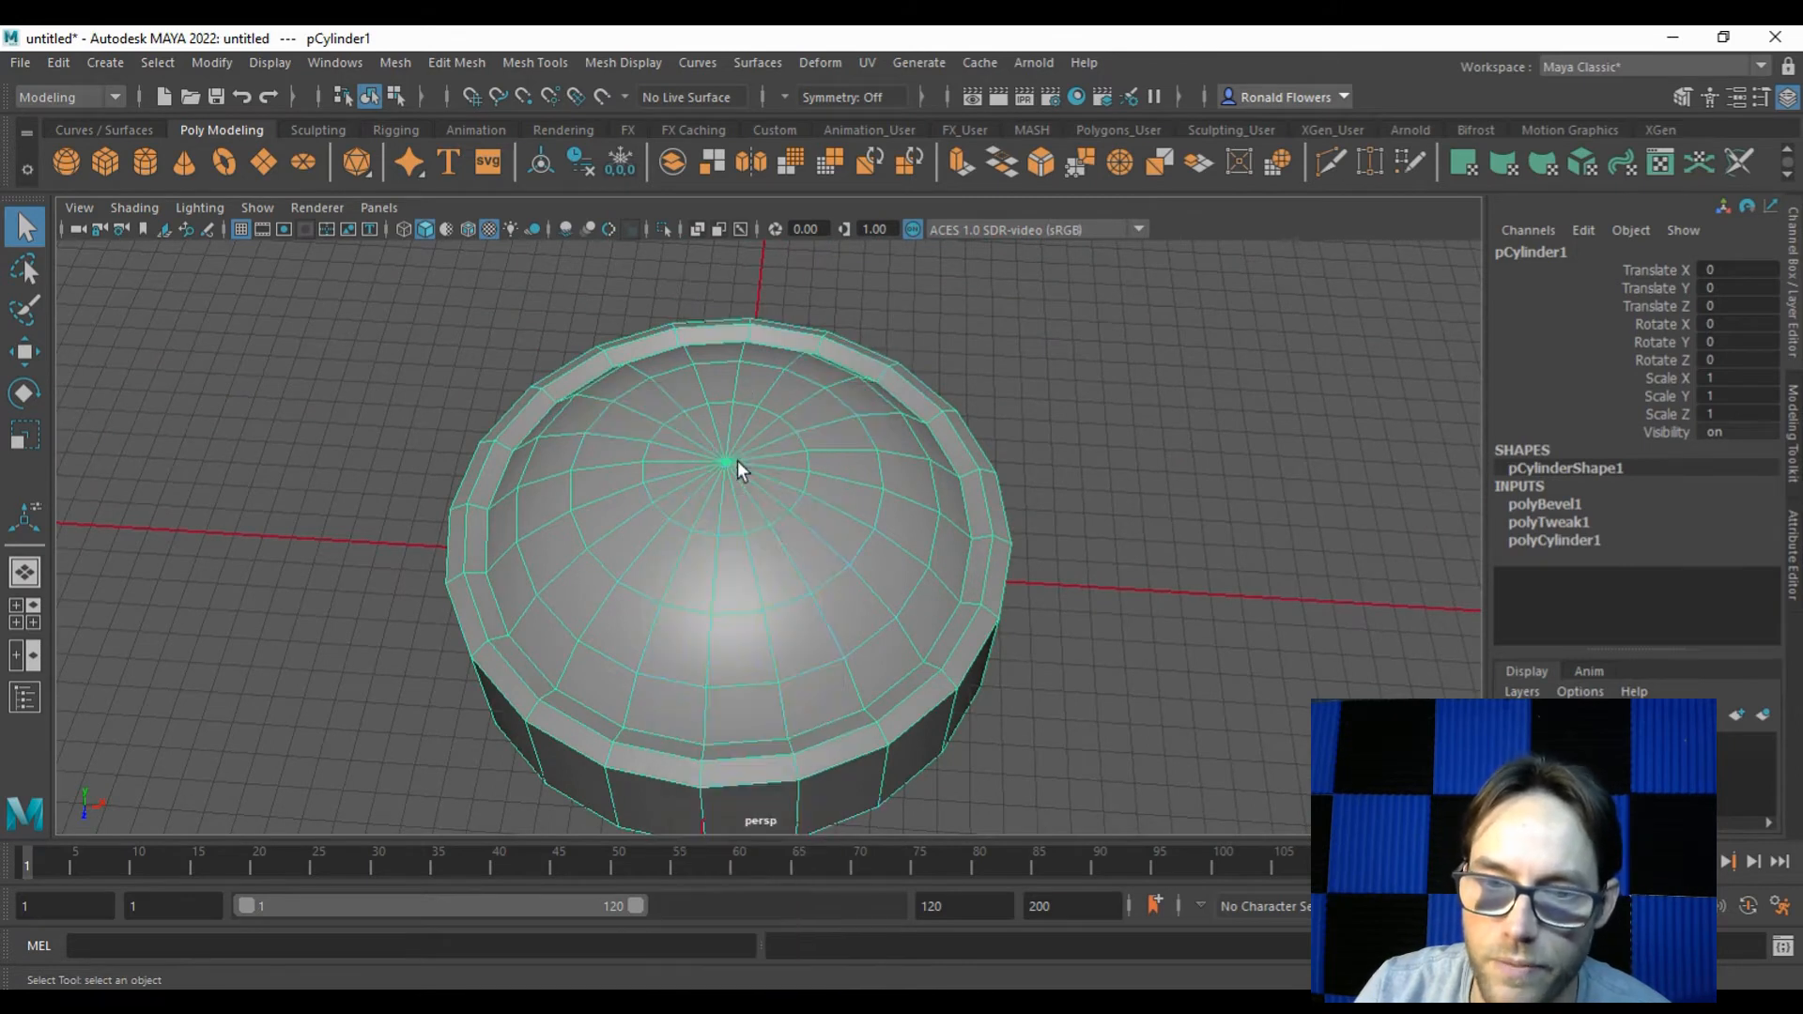
left_click(734, 717)
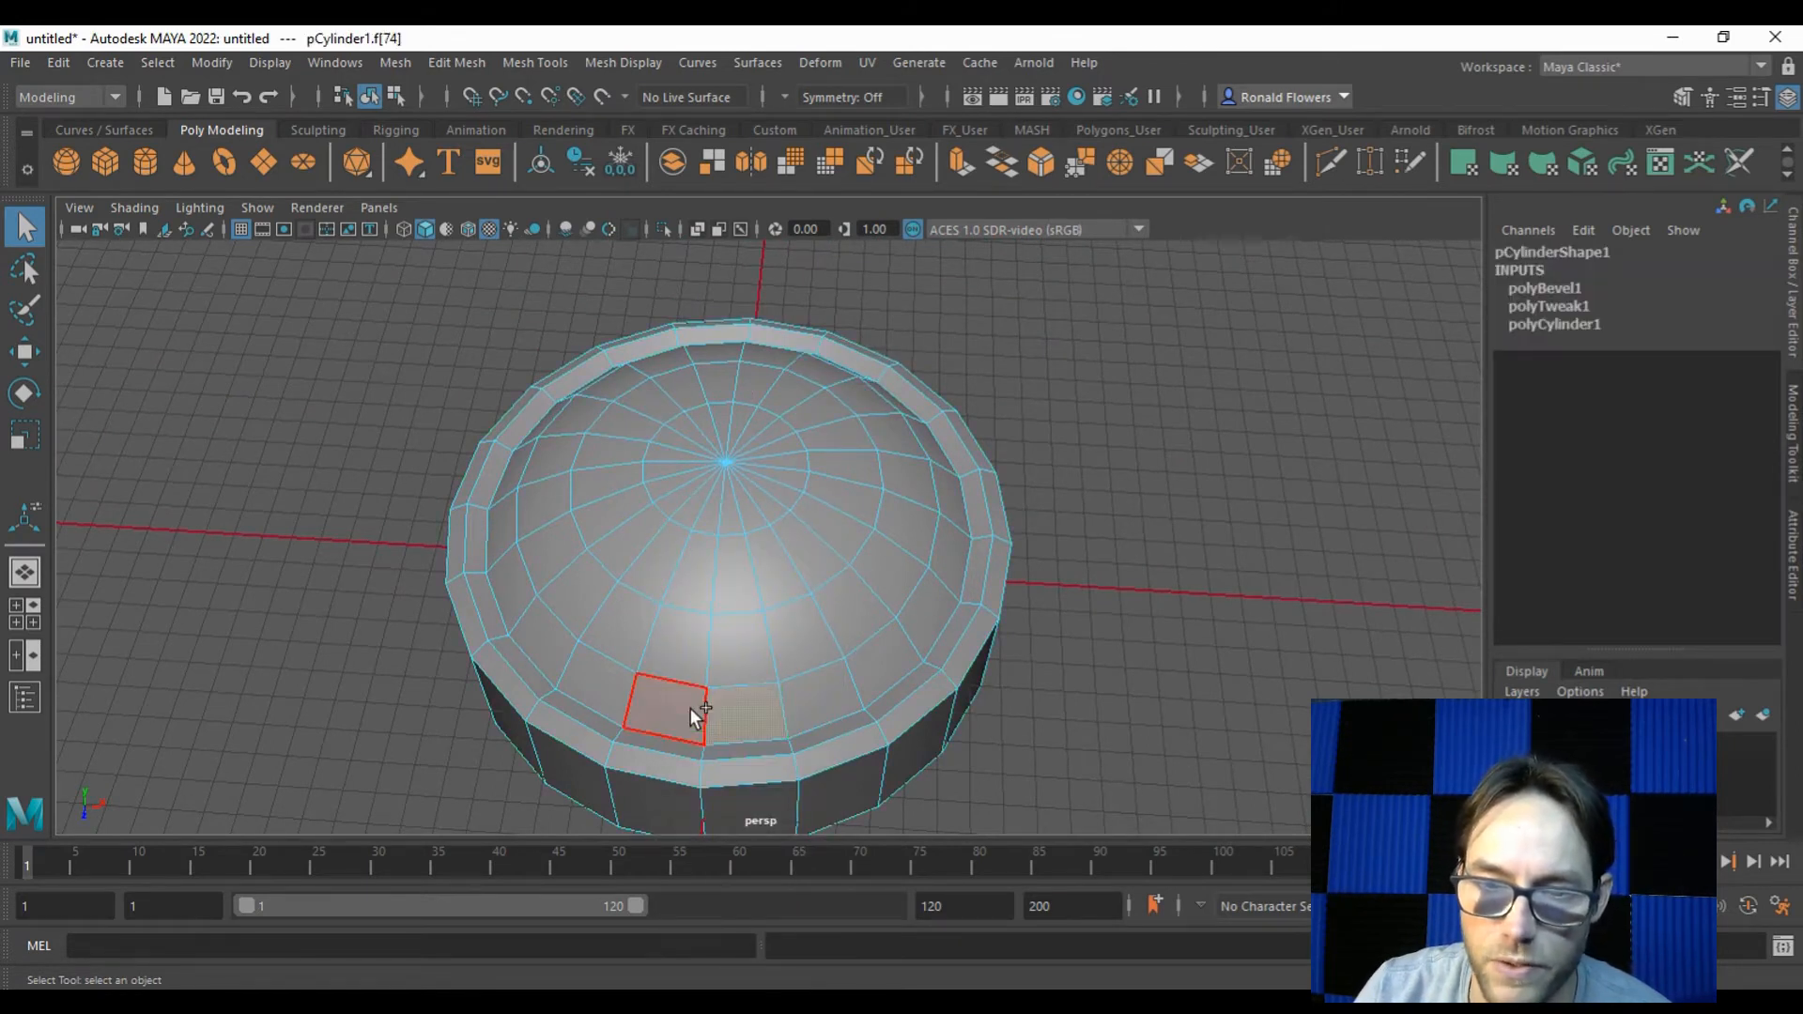
double_click(690, 708)
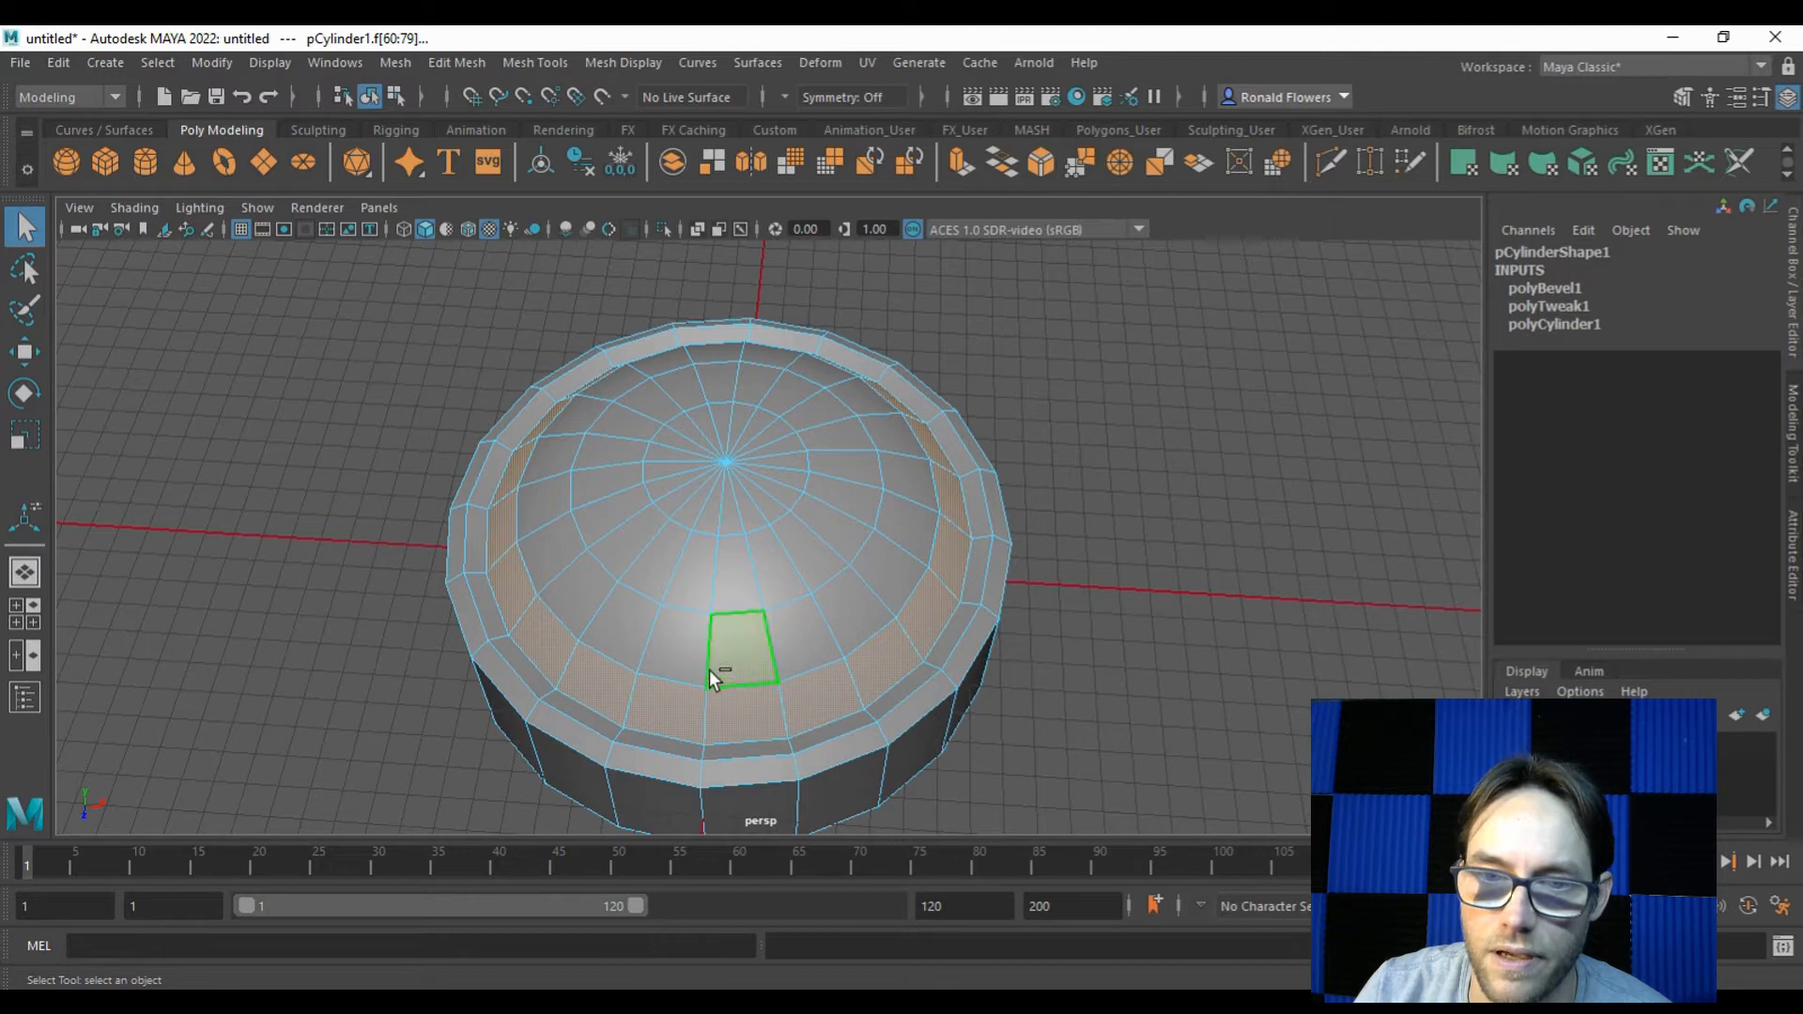
double_click(700, 662, "shift")
double_click(728, 594, "shift")
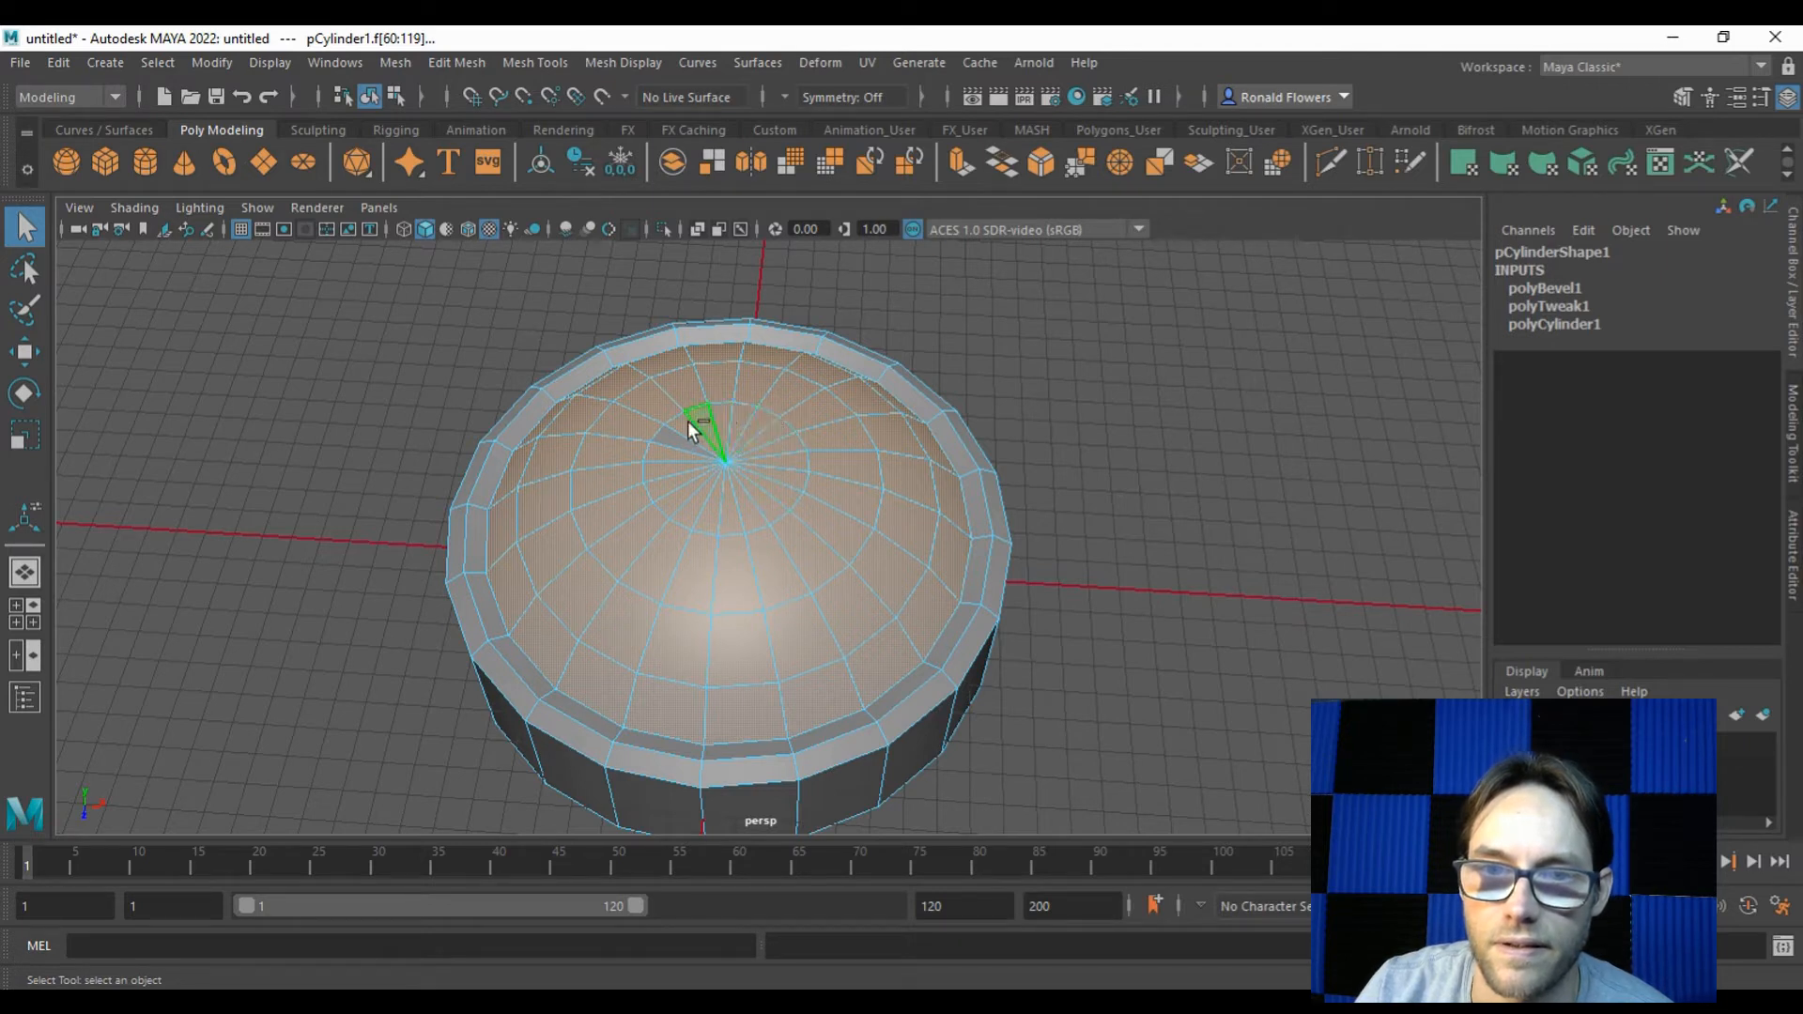
left_click_drag(747, 503, 767, 543, "alt")
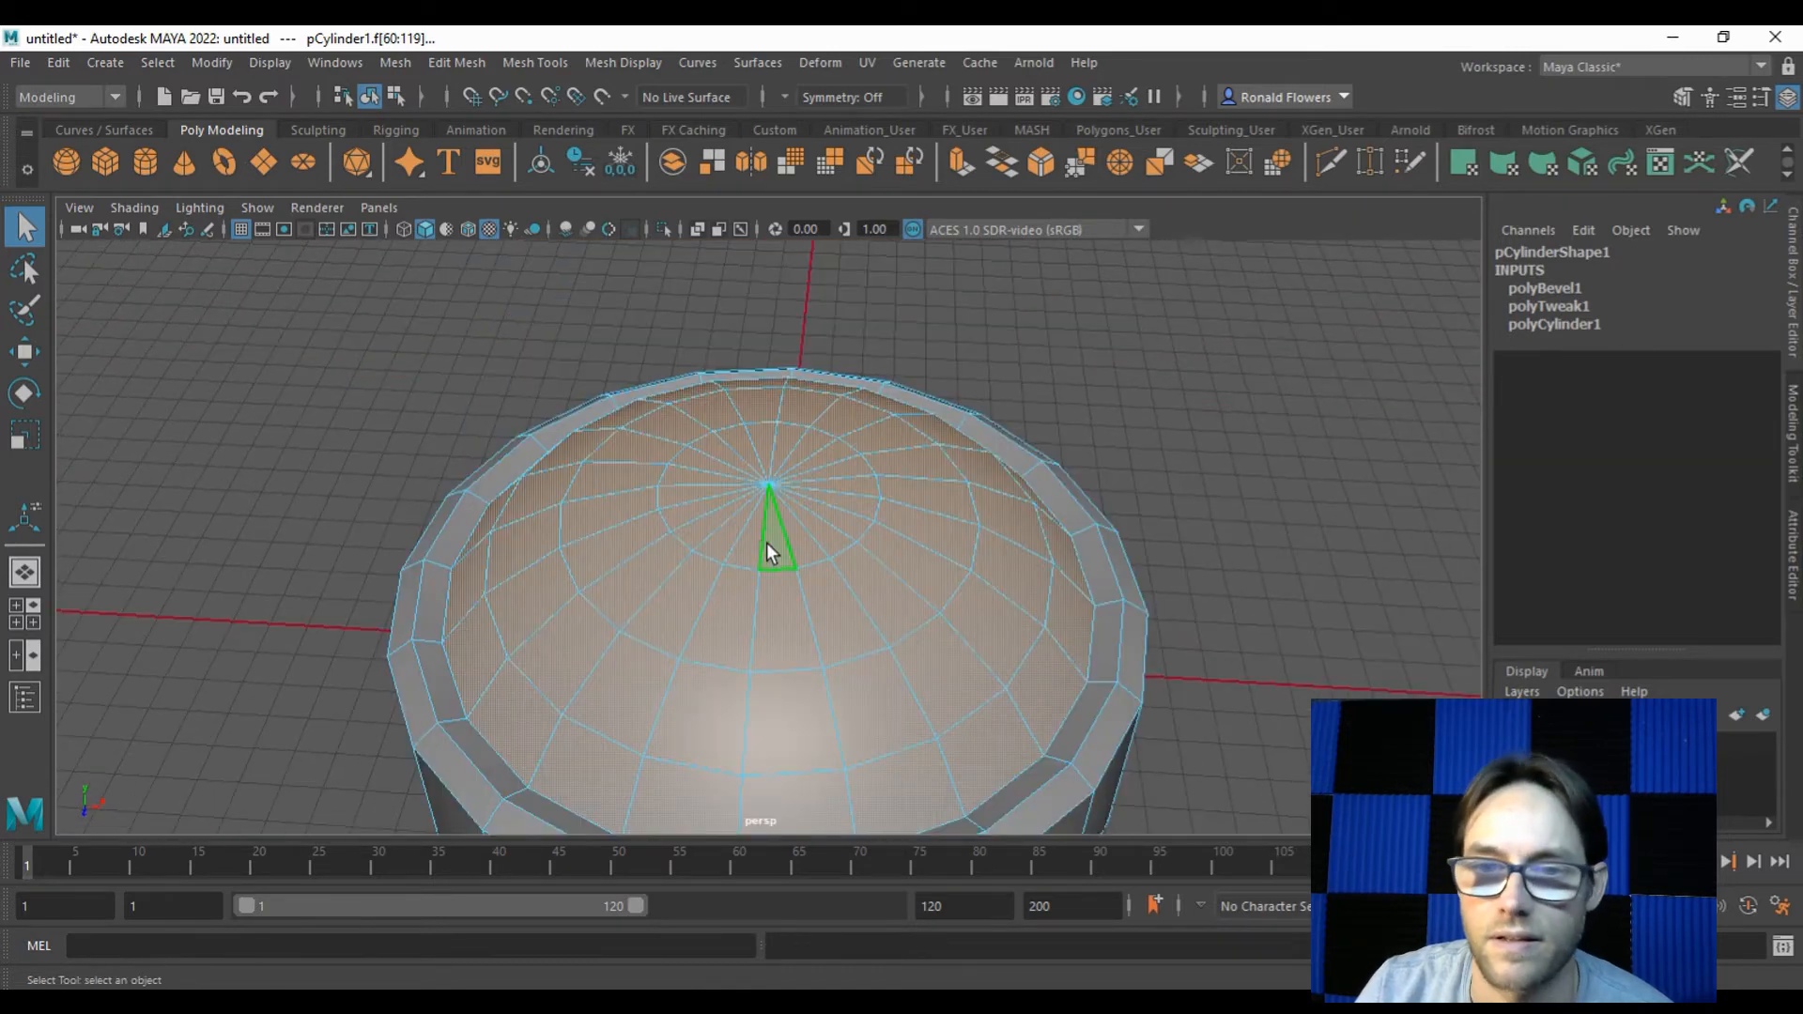
Add all faces of the underside dome to the selection, from the rim ring down to the central fan
left_click_drag(793, 620, 824, 452, "alt")
left_click(847, 415)
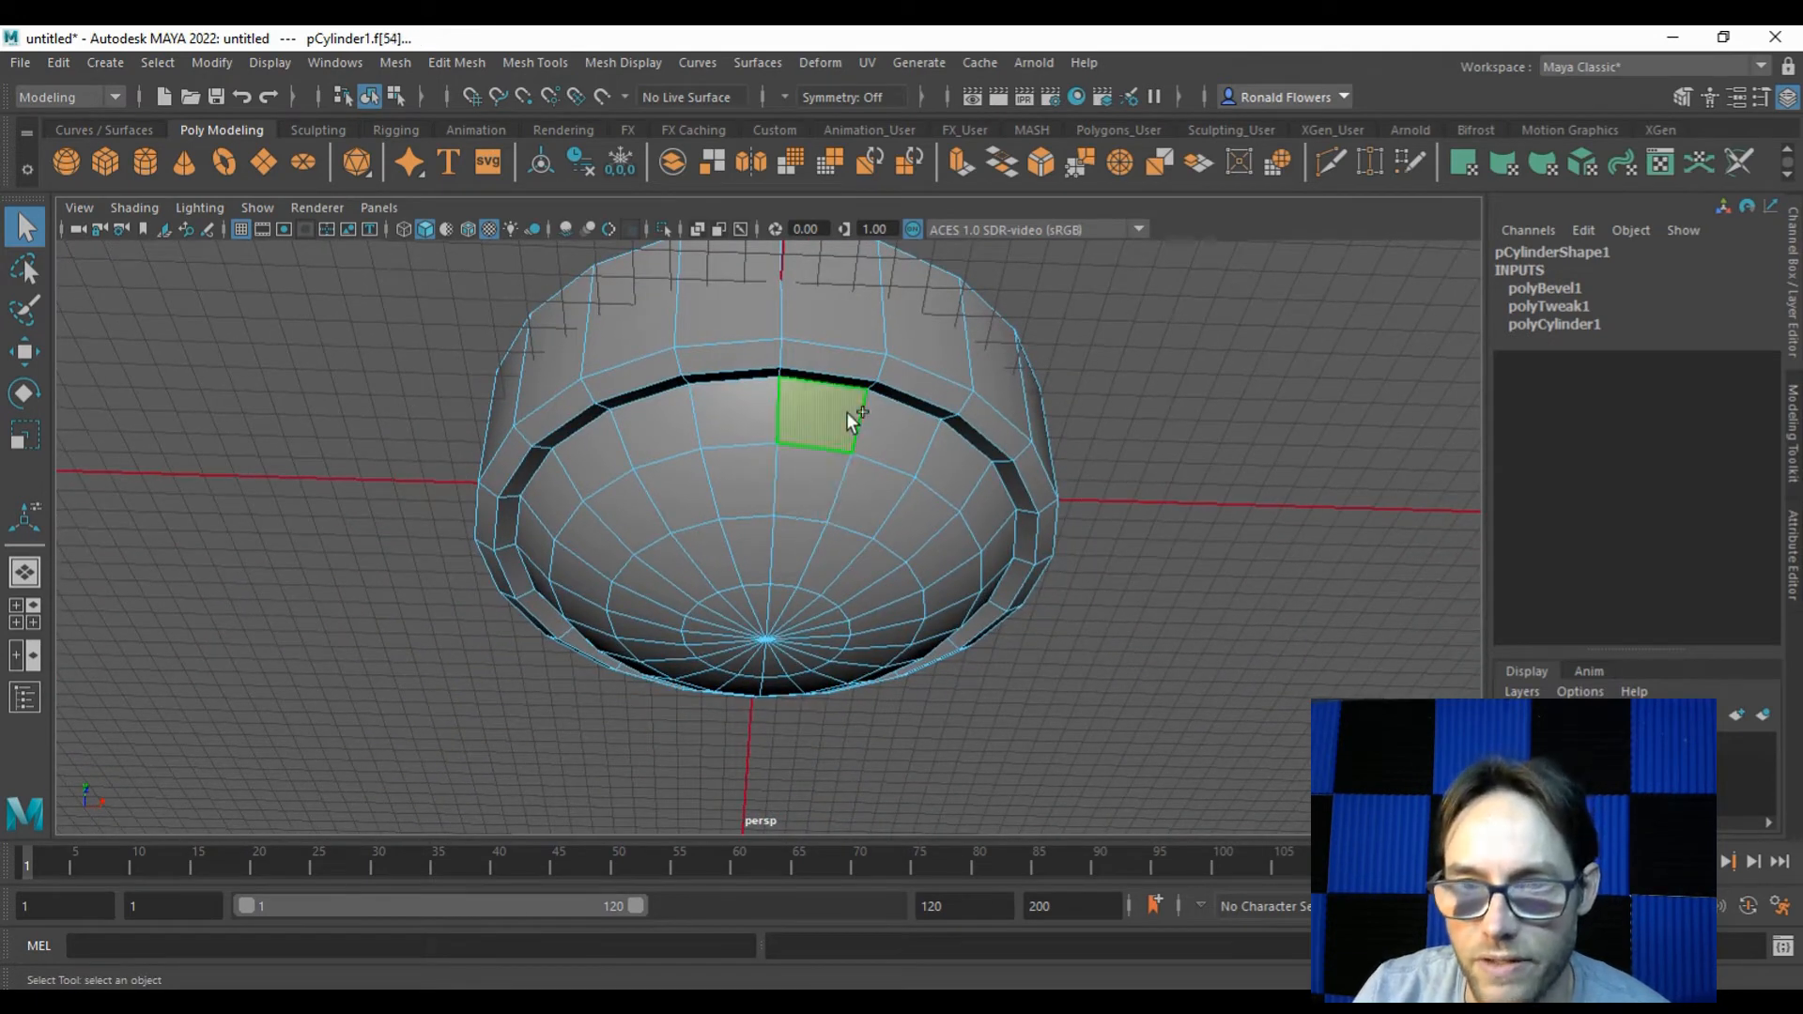
double_click(764, 415)
double_click(822, 481, "ctrl+shift")
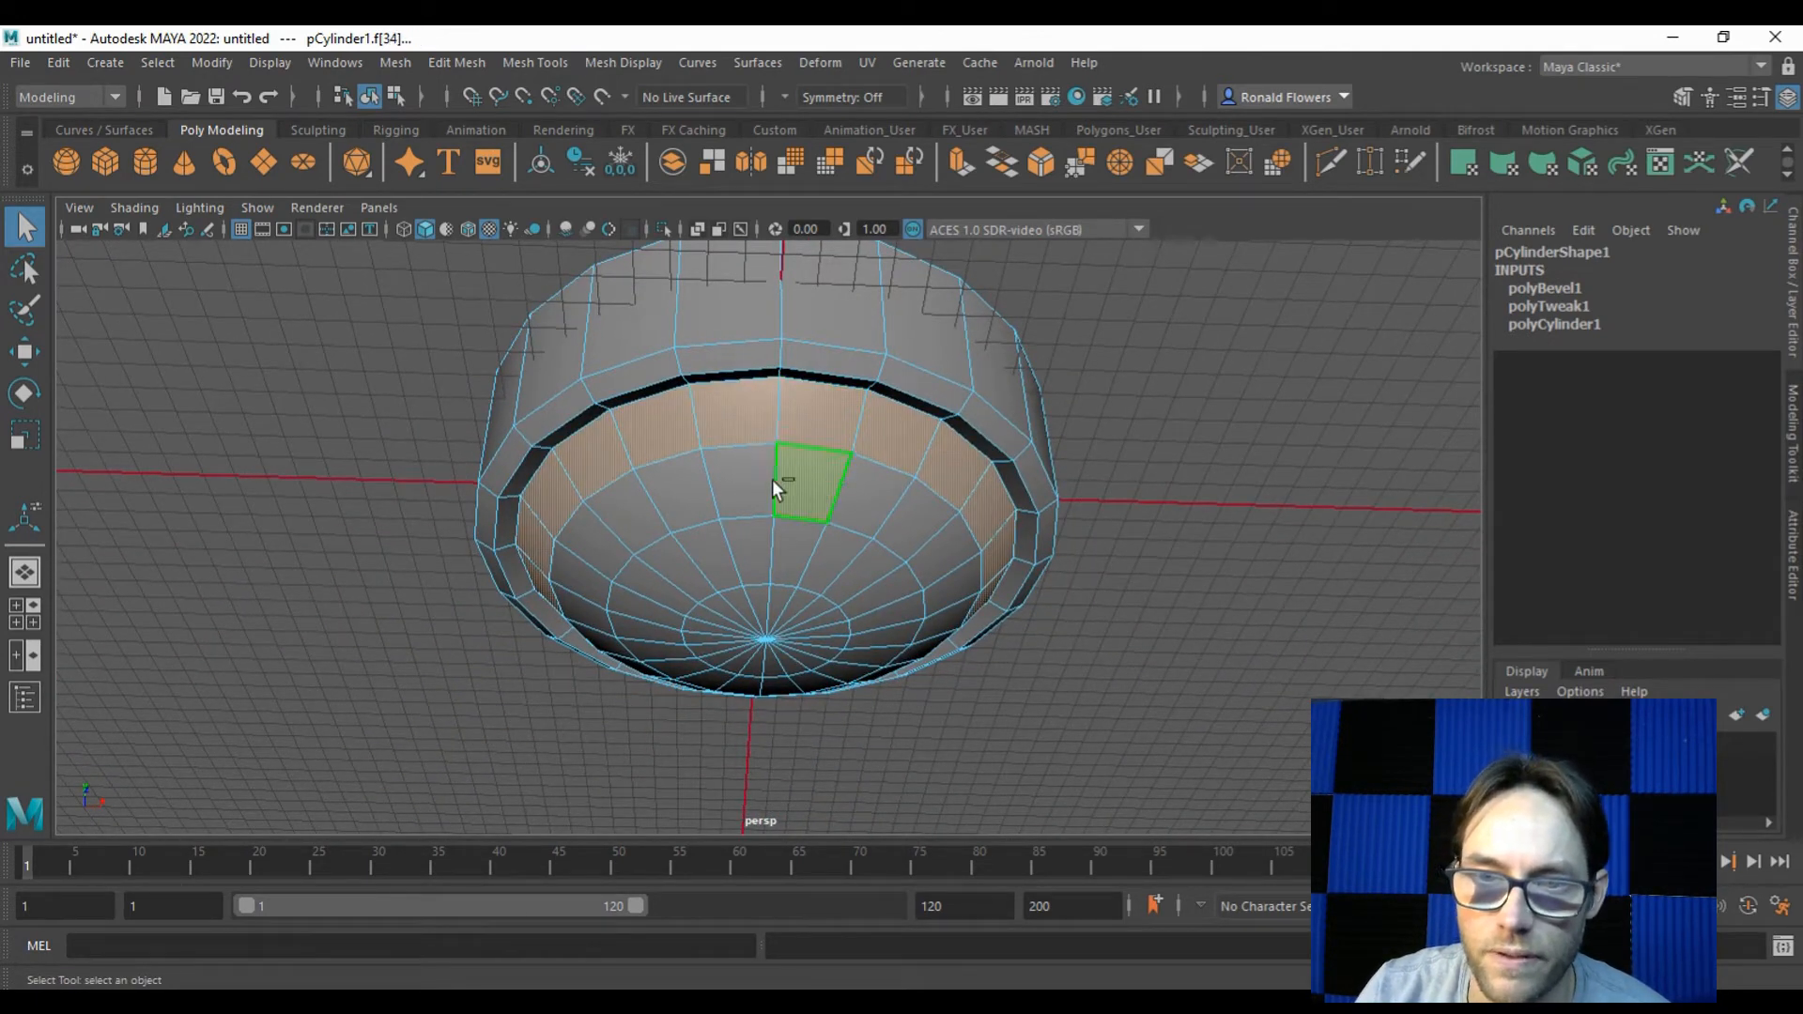
double_click(817, 549, "ctrl+shift")
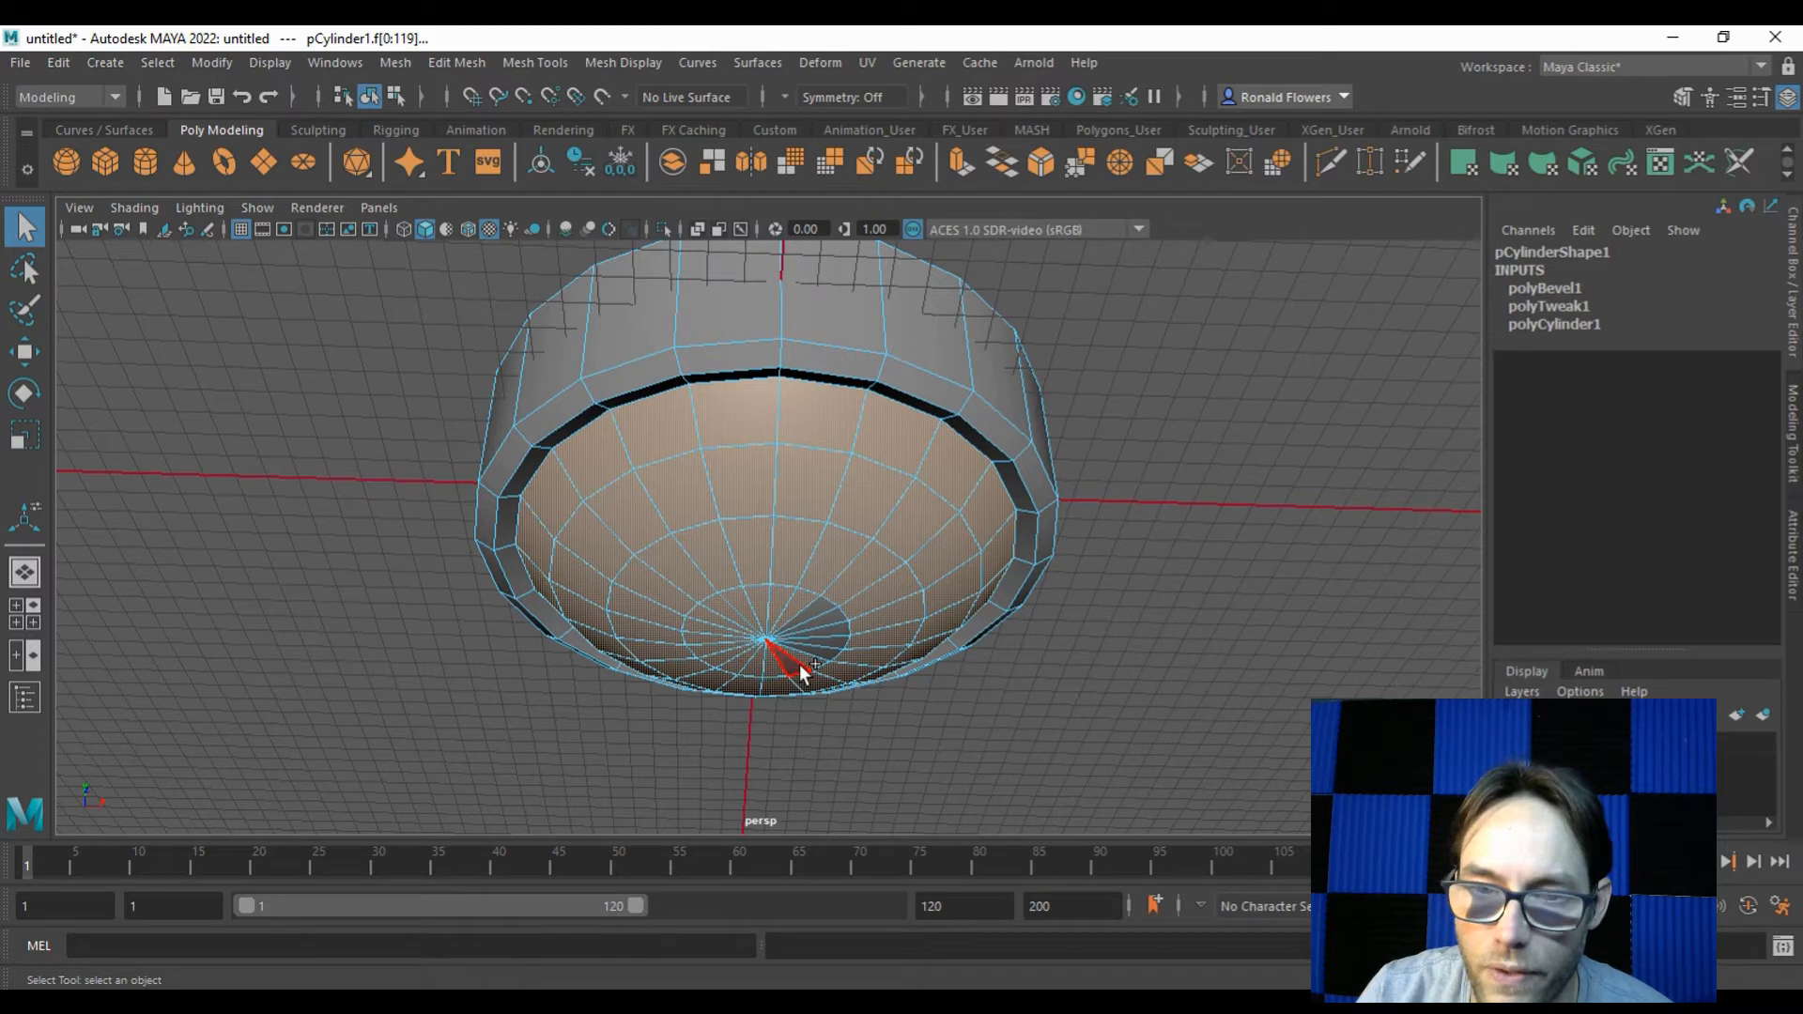
left_click(826, 657, "shift")
left_click(831, 641, "shift")
left_click(834, 625, "shift")
left_click(828, 607, "shift")
double_click(850, 496, "shift")
left_click_drag(854, 502, 758, 534, "alt")
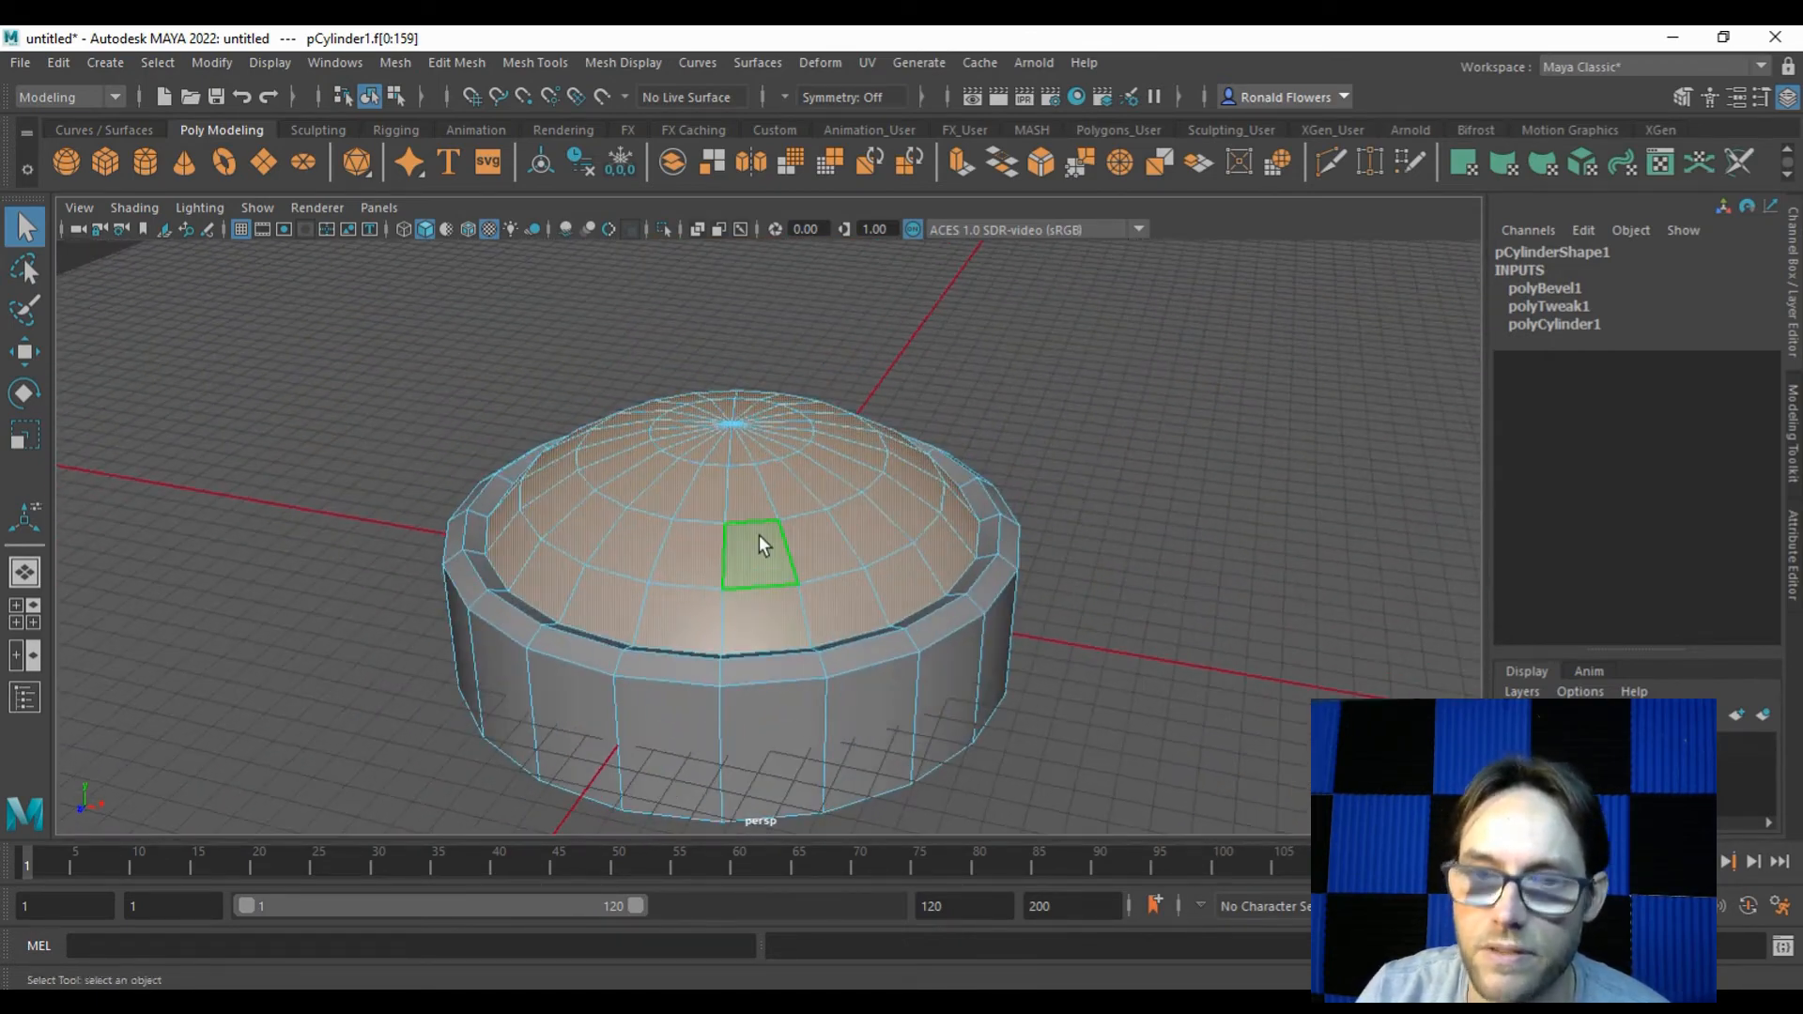
Assign the existing LightColor_Green material to the selected dome faces, return to object mode and deselect the cylinder
right_click_drag(765, 517, 766, 516)
left_click_drag(792, 531, 806, 361, "alt")
left_click_drag(804, 293, 789, 335, "alt")
right_click_drag(788, 335, 972, 922)
scroll(1000, 517, "down", 6)
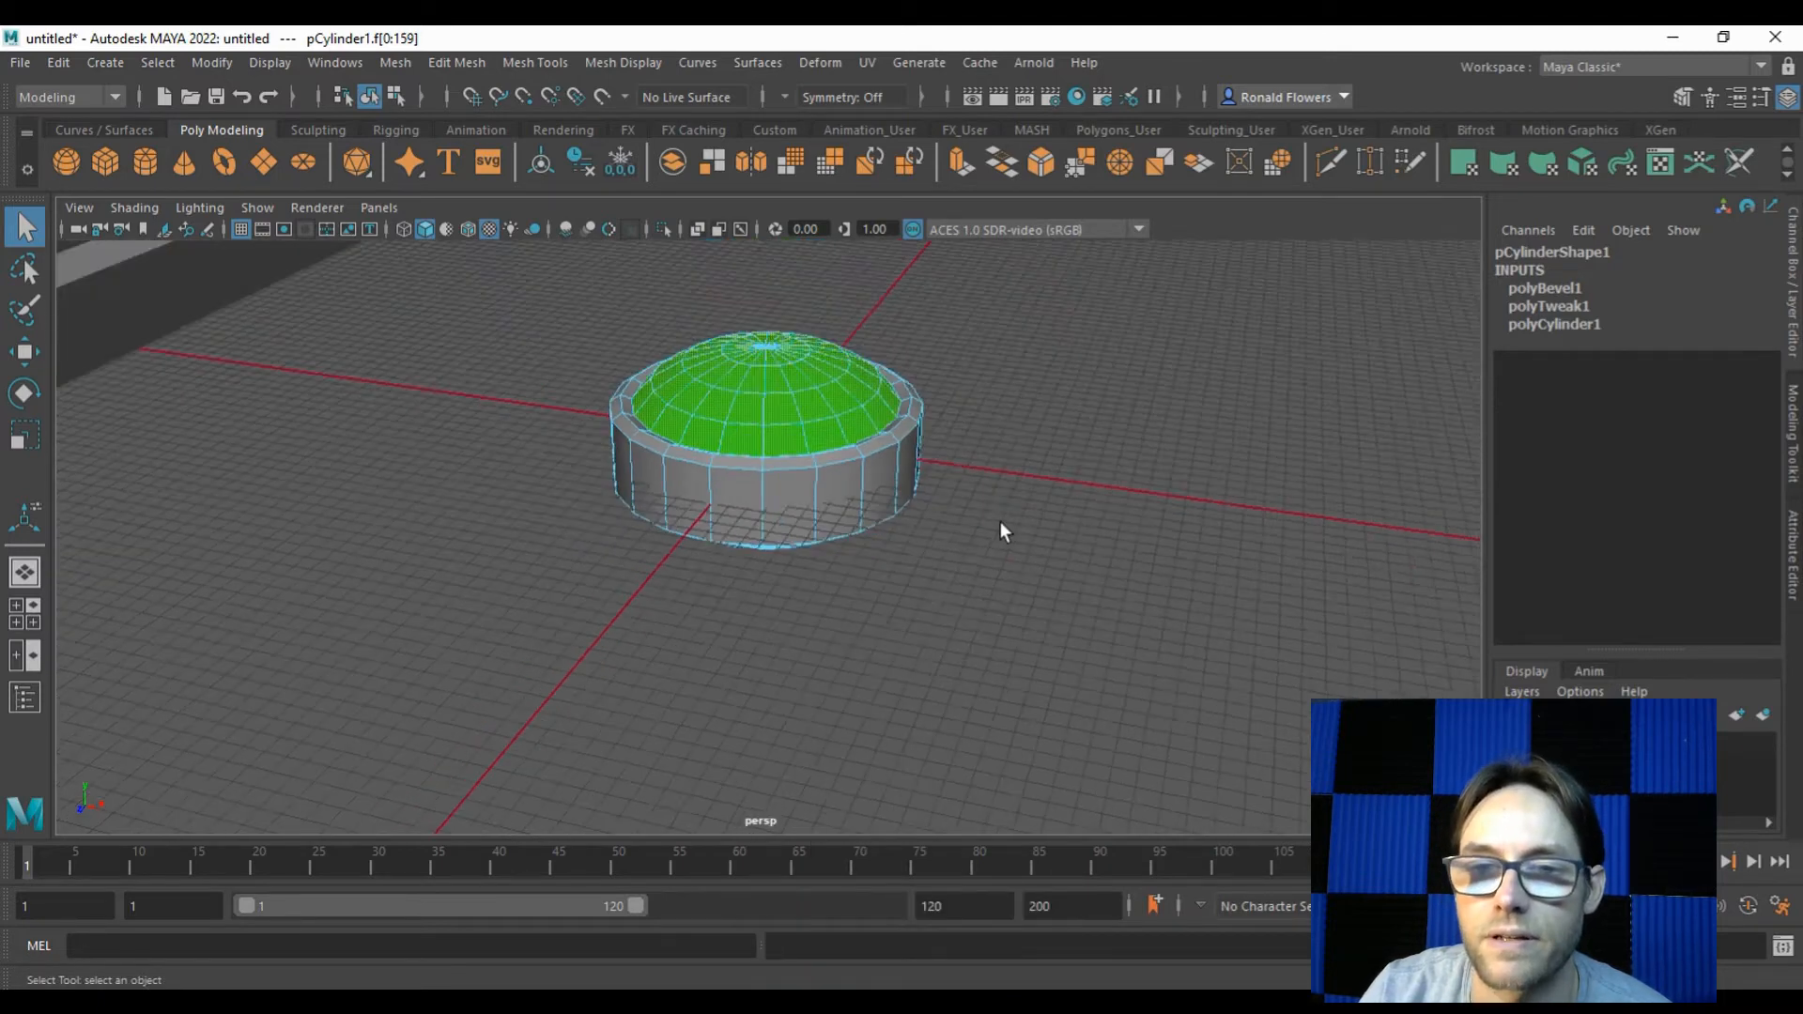
left_click_drag(1000, 524, 904, 542, "alt")
right_click_drag(774, 483, 875, 347)
left_click(718, 558)
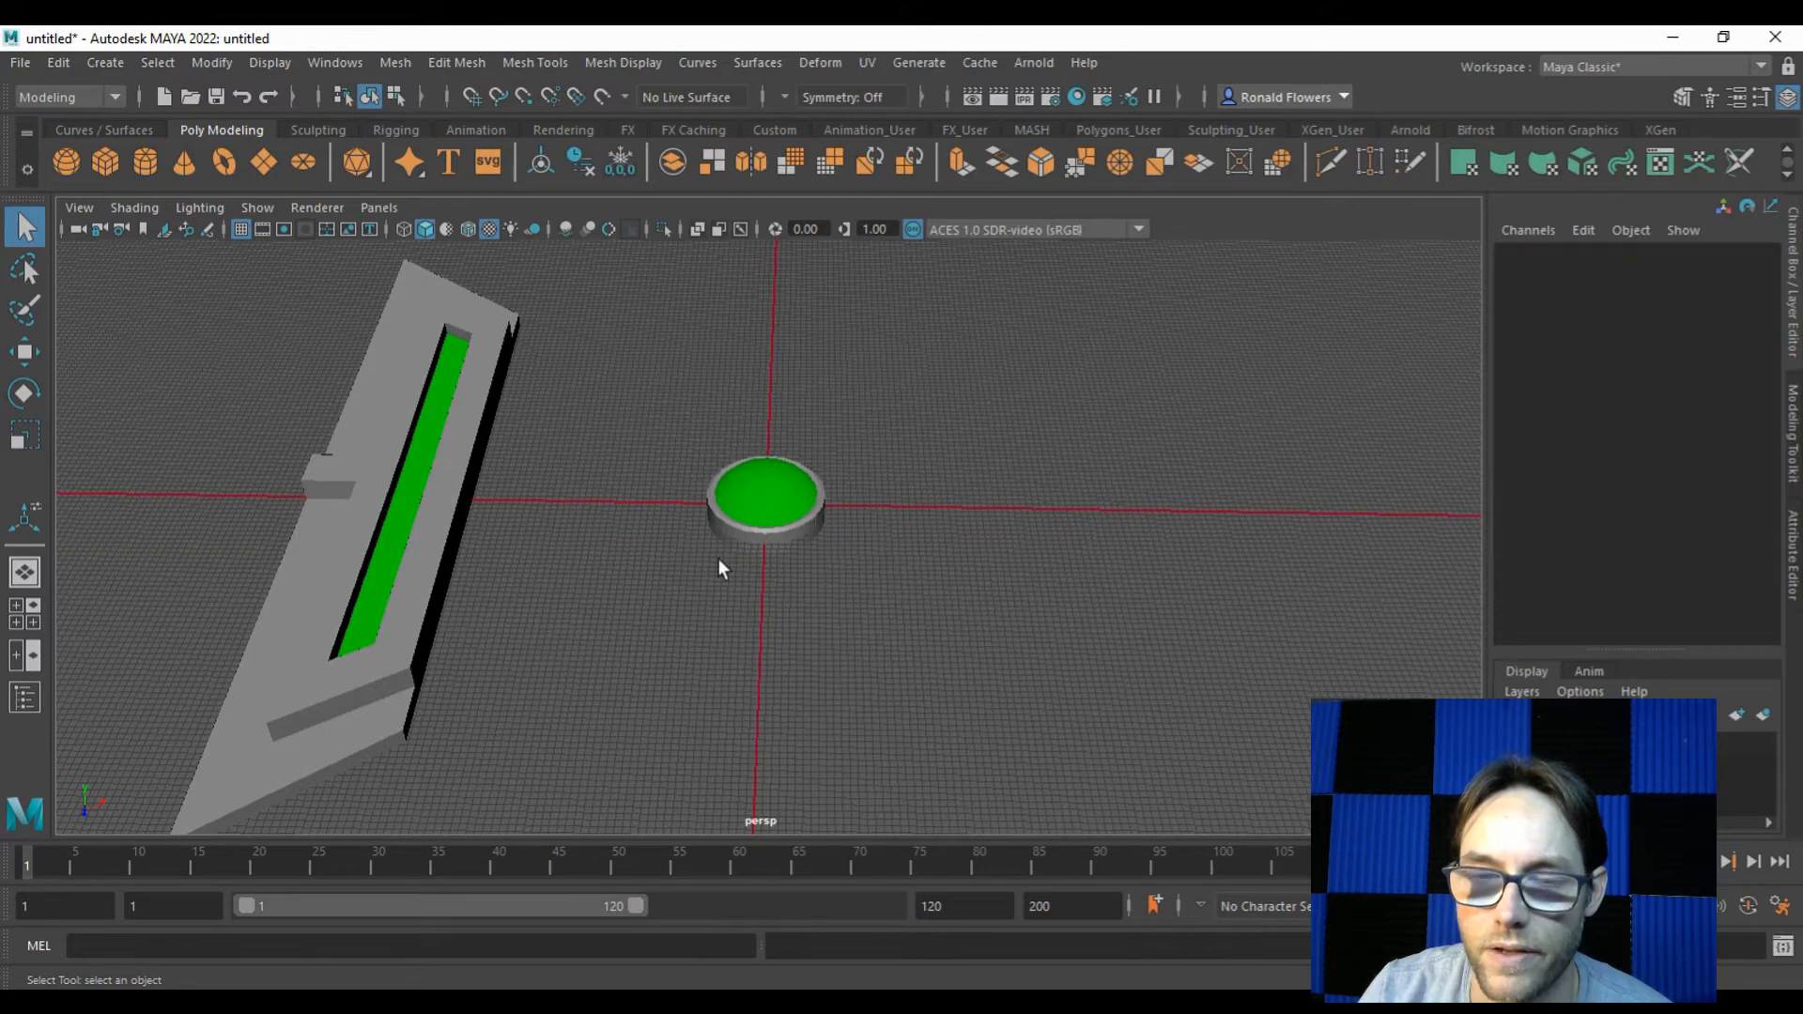
Inspect the domed cylinder's UV layout in the UV Editor, then close the editor and its toolkit and deselect the part
scroll(813, 616, "up", 3)
left_click_drag(813, 616, 789, 525, "alt")
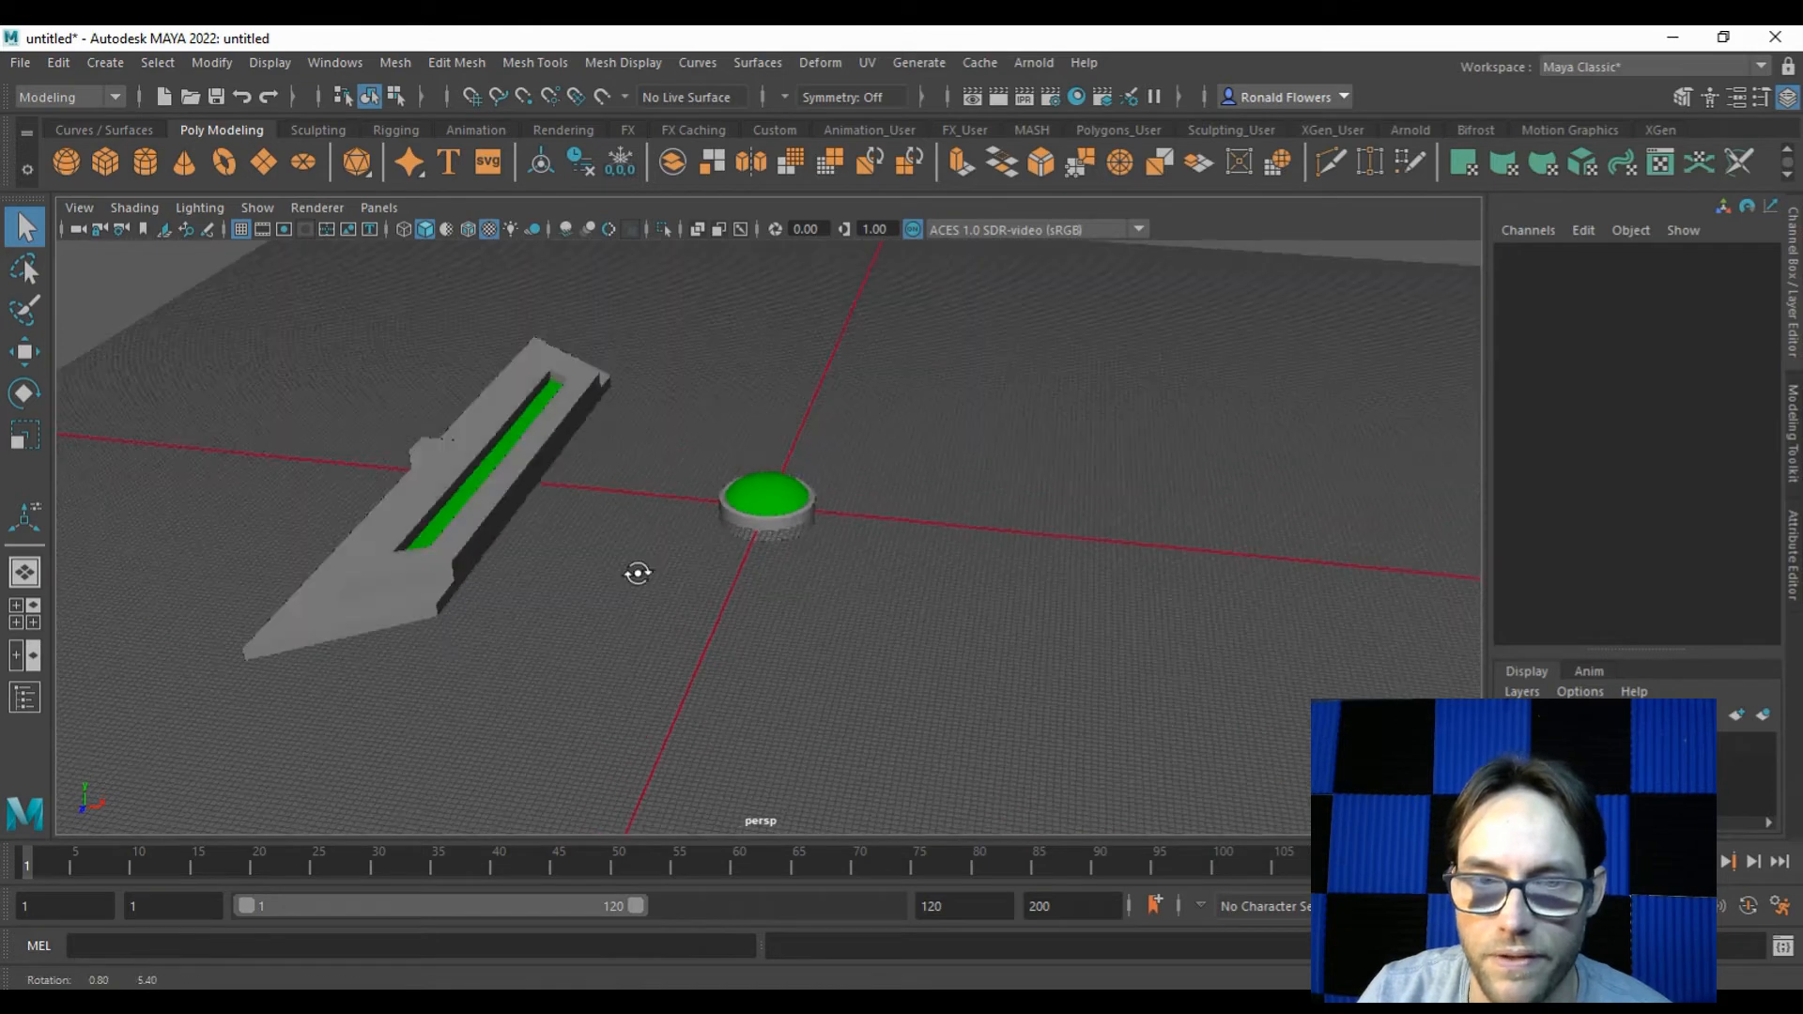
left_click(805, 516)
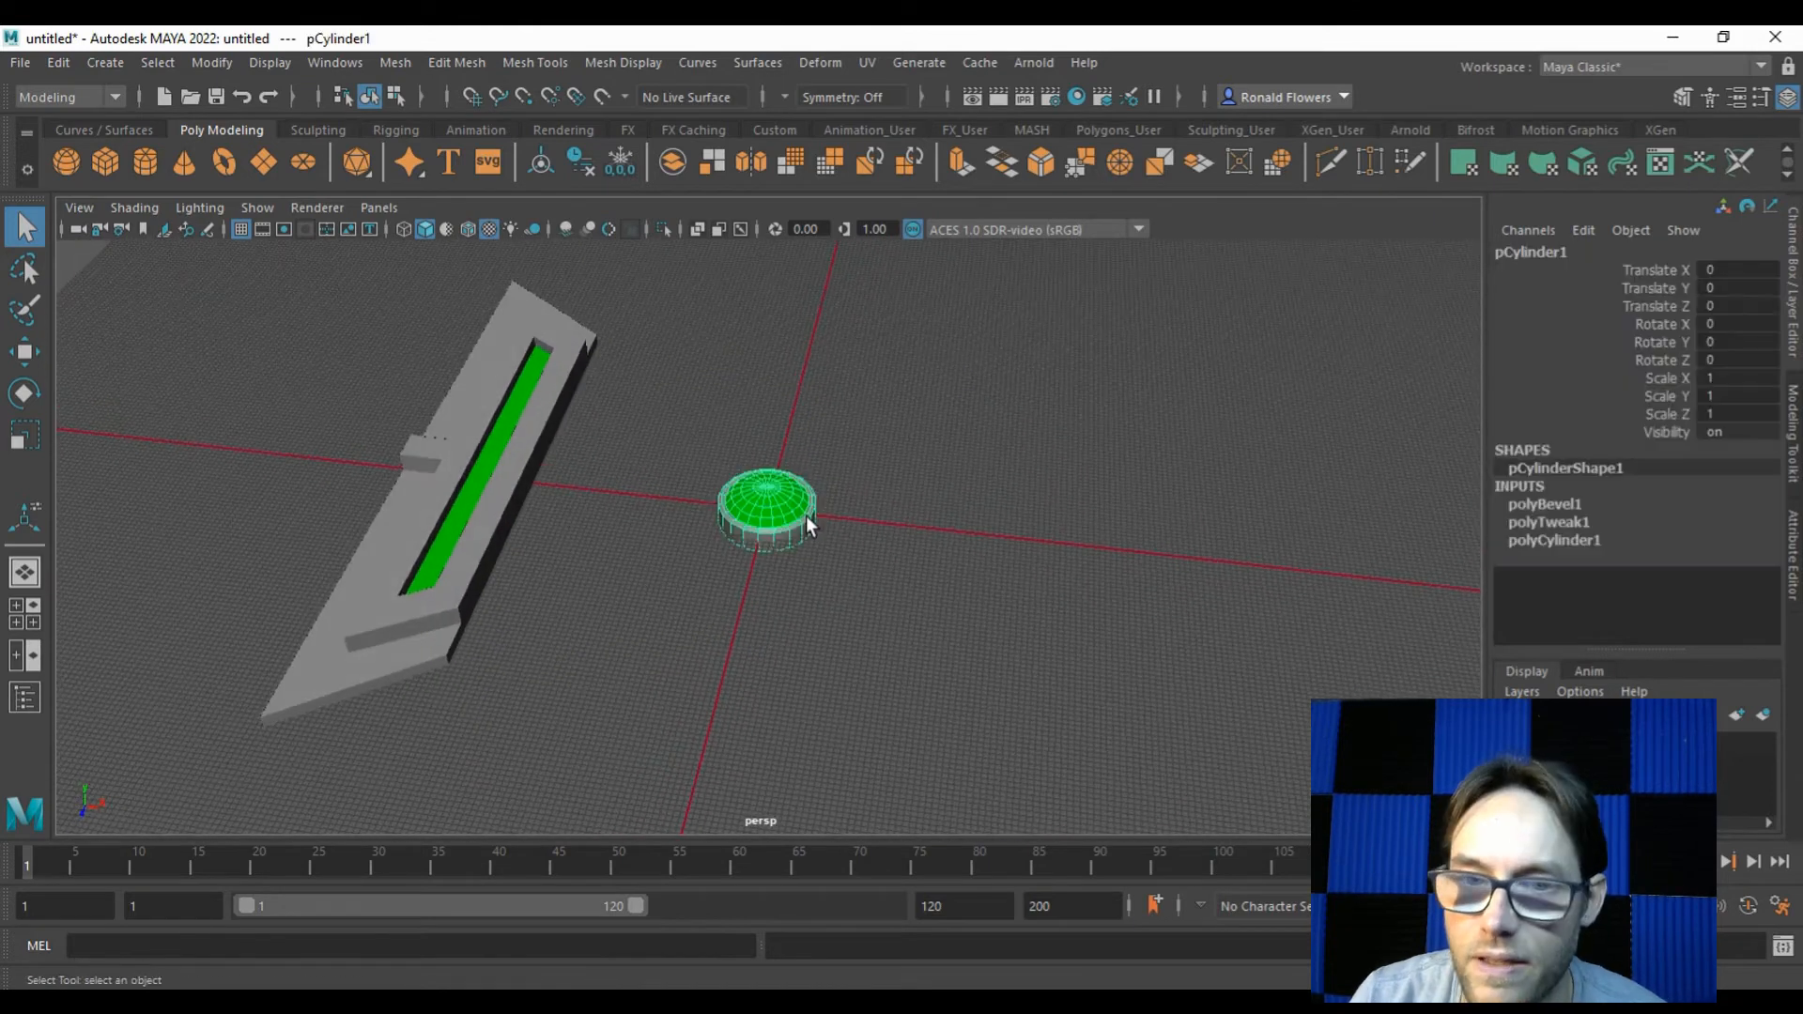
left_click(861, 63)
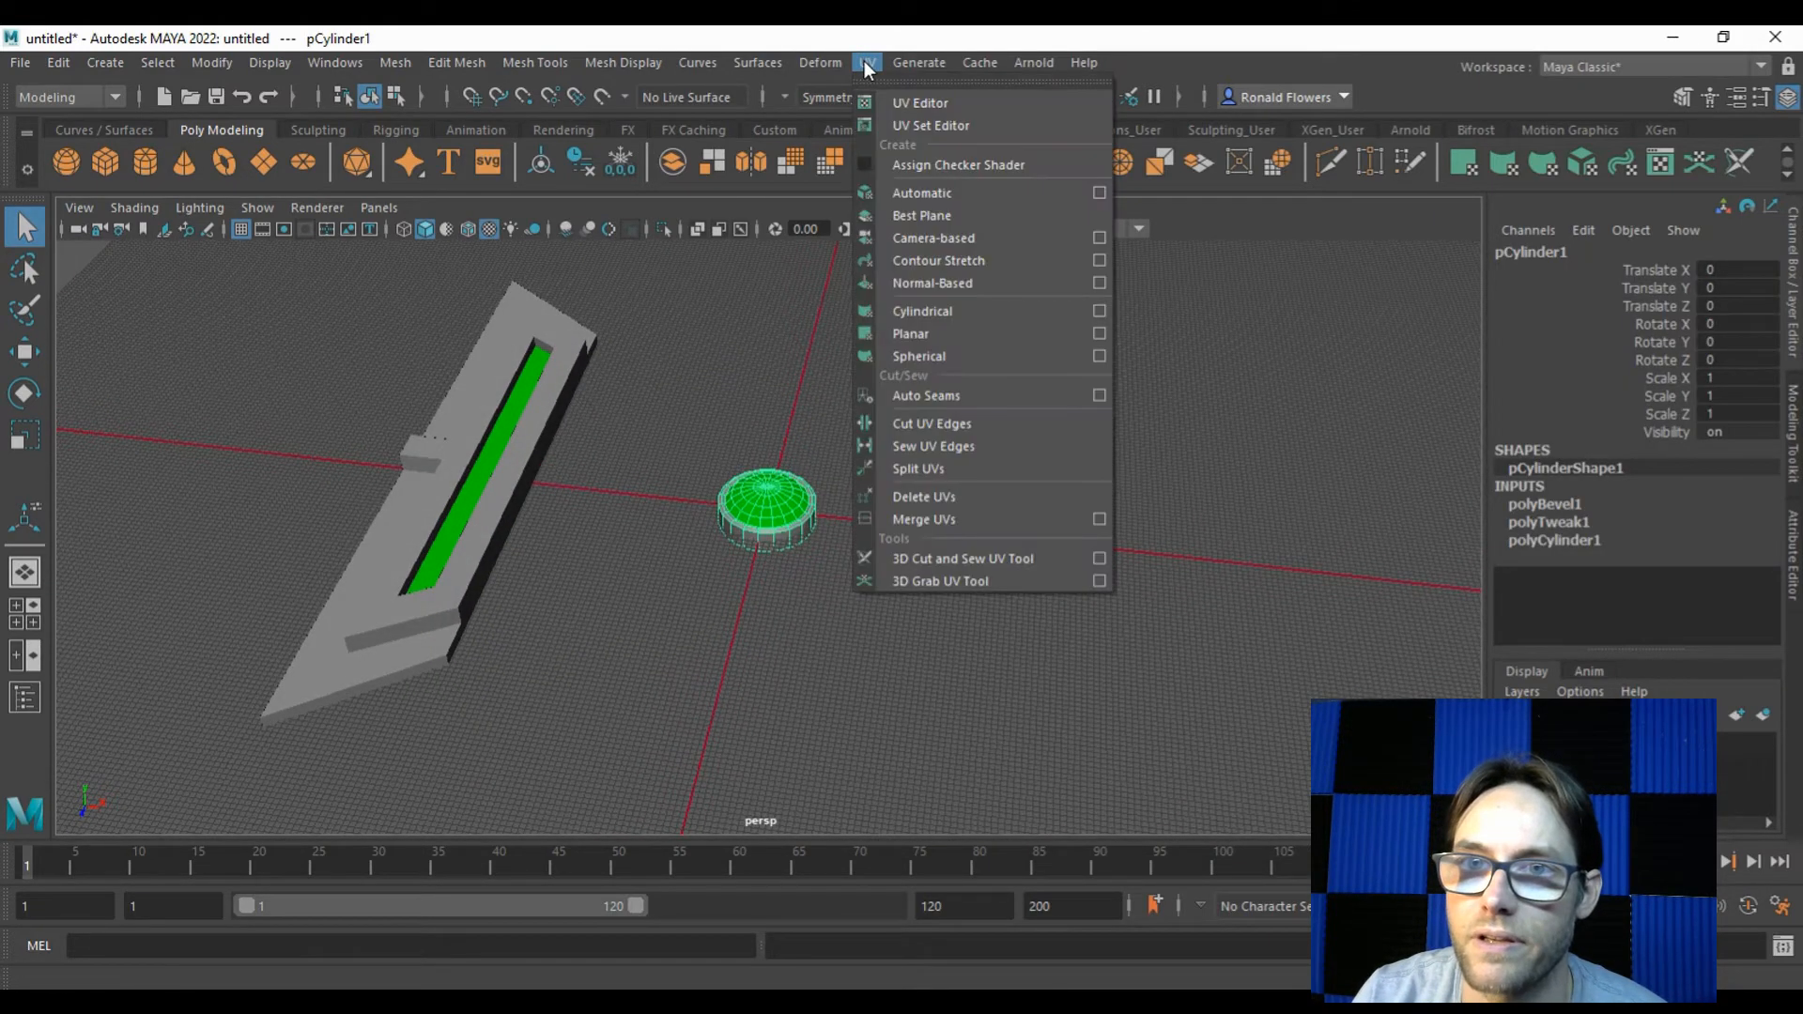
left_click(933, 107)
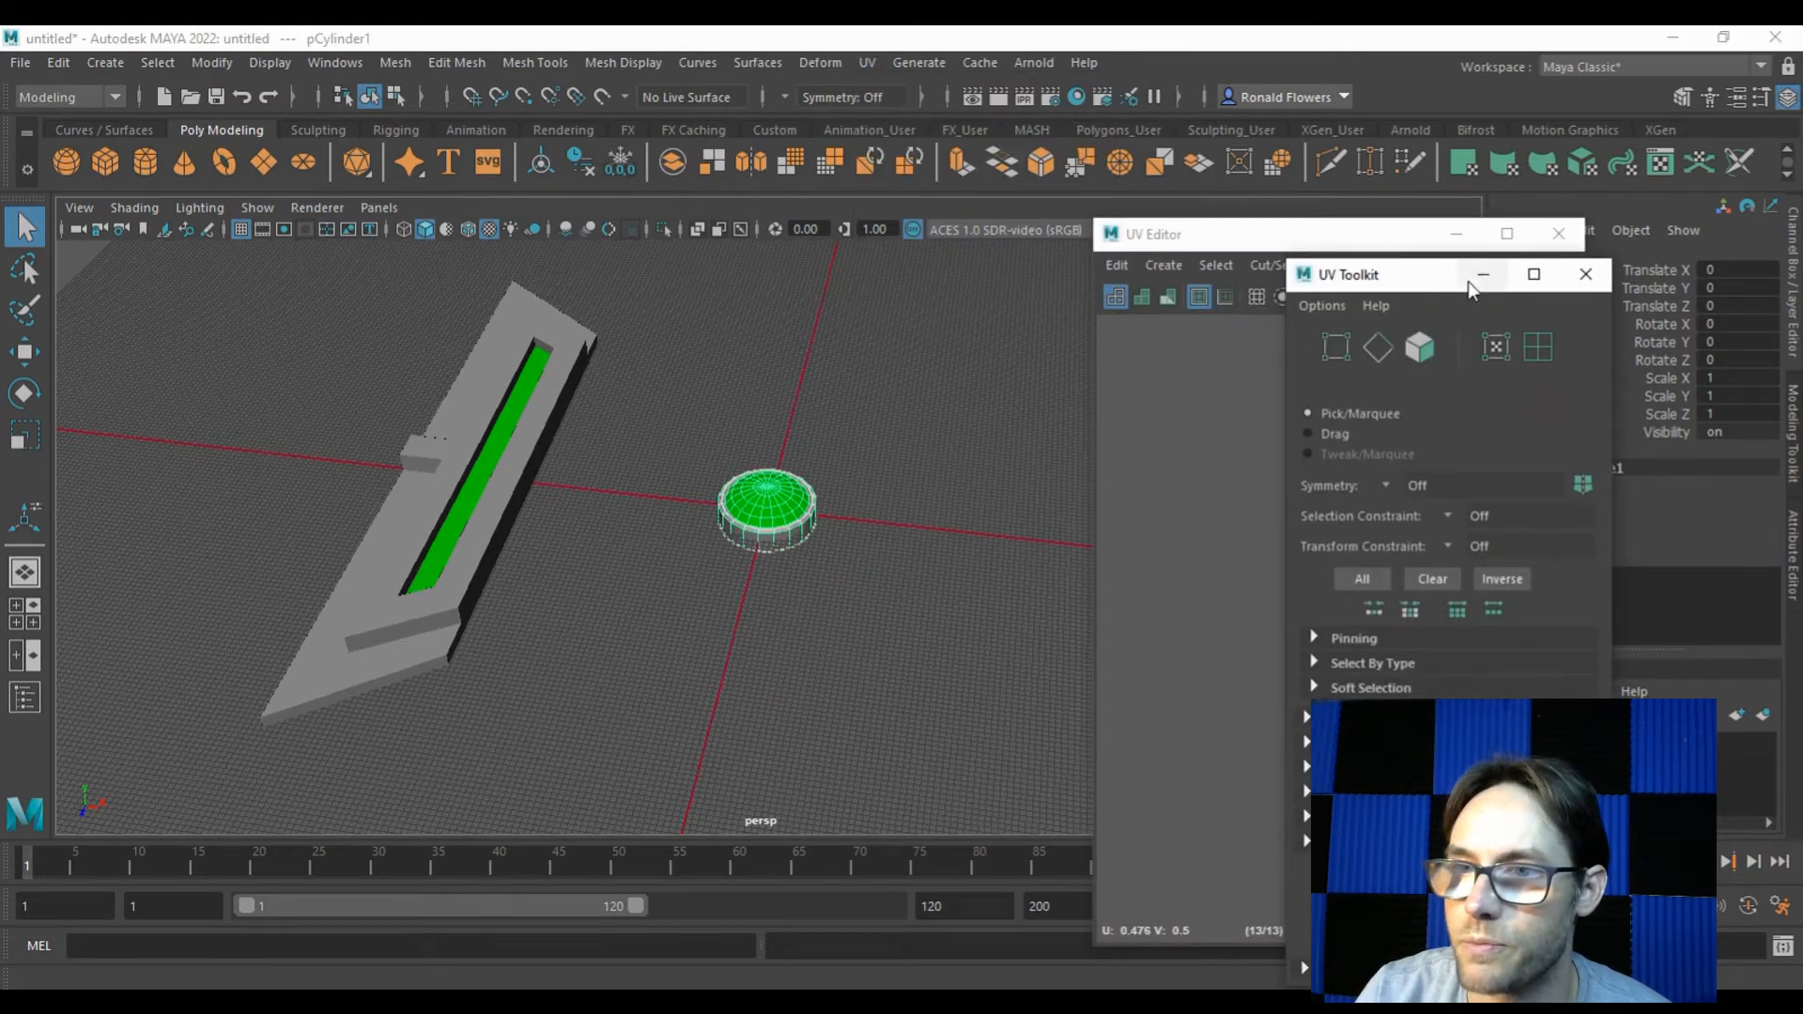
left_click_drag(1385, 282, 284, 310)
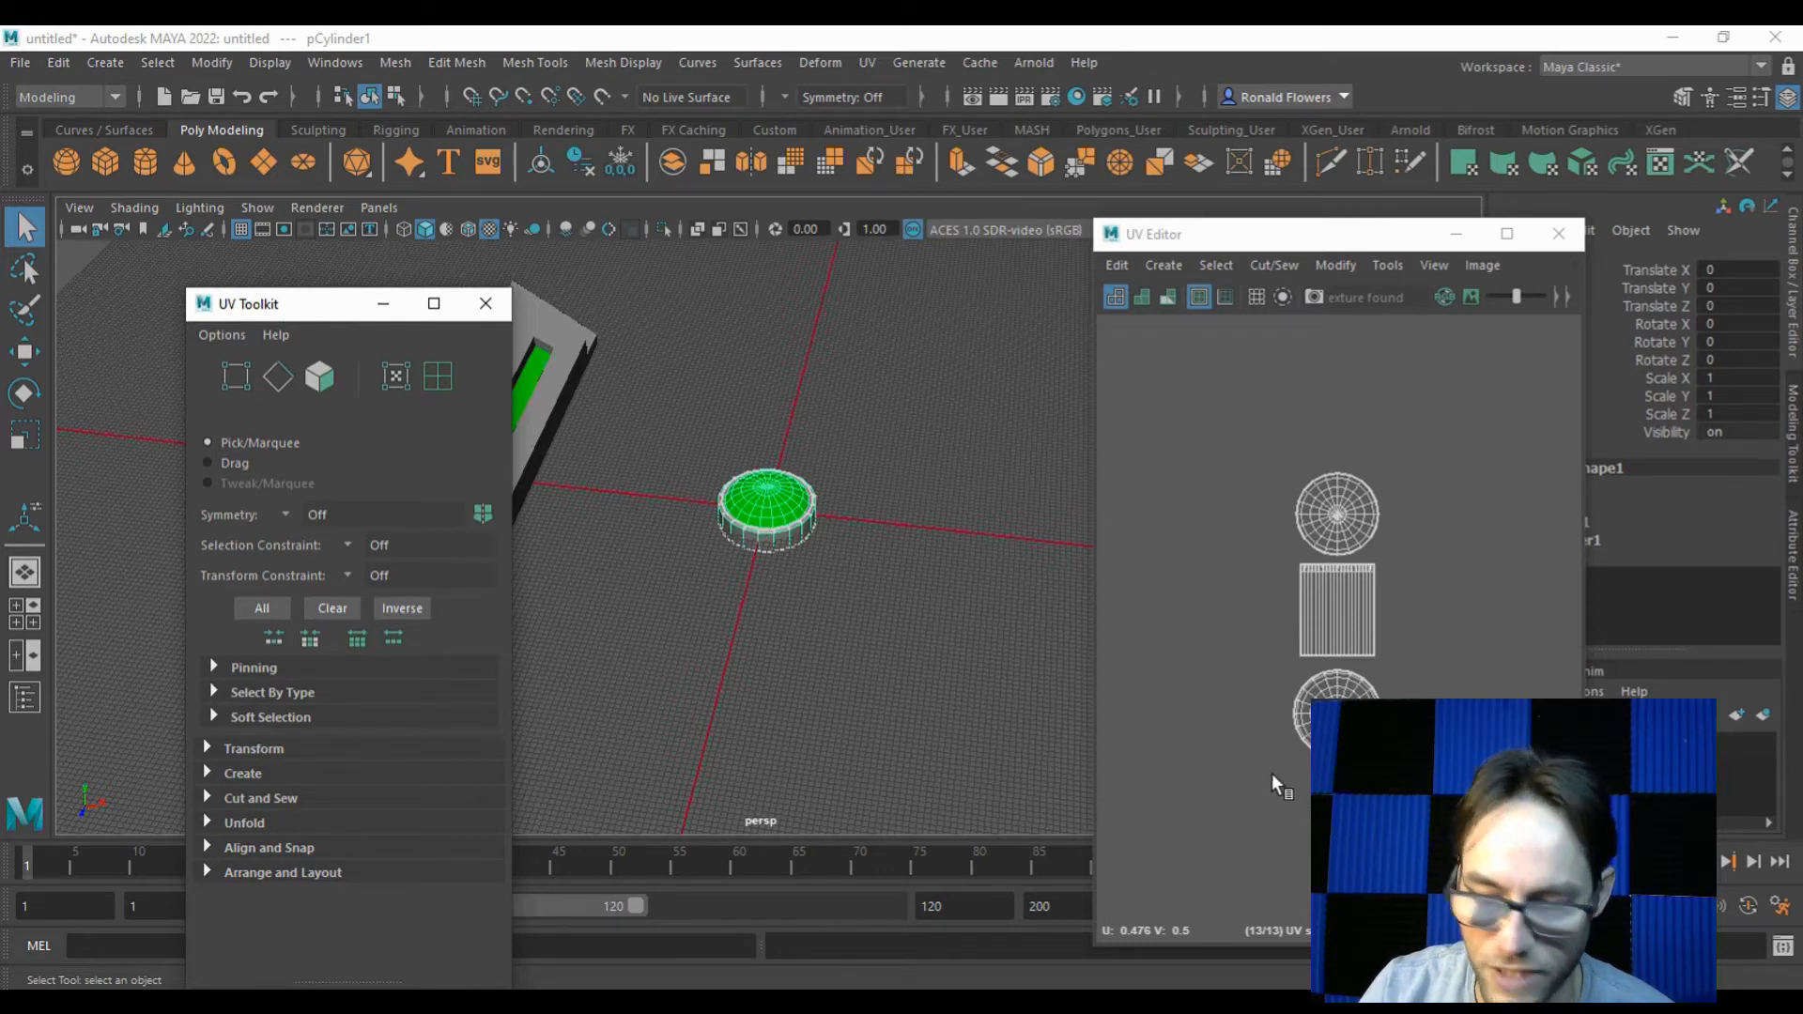
left_click(485, 303)
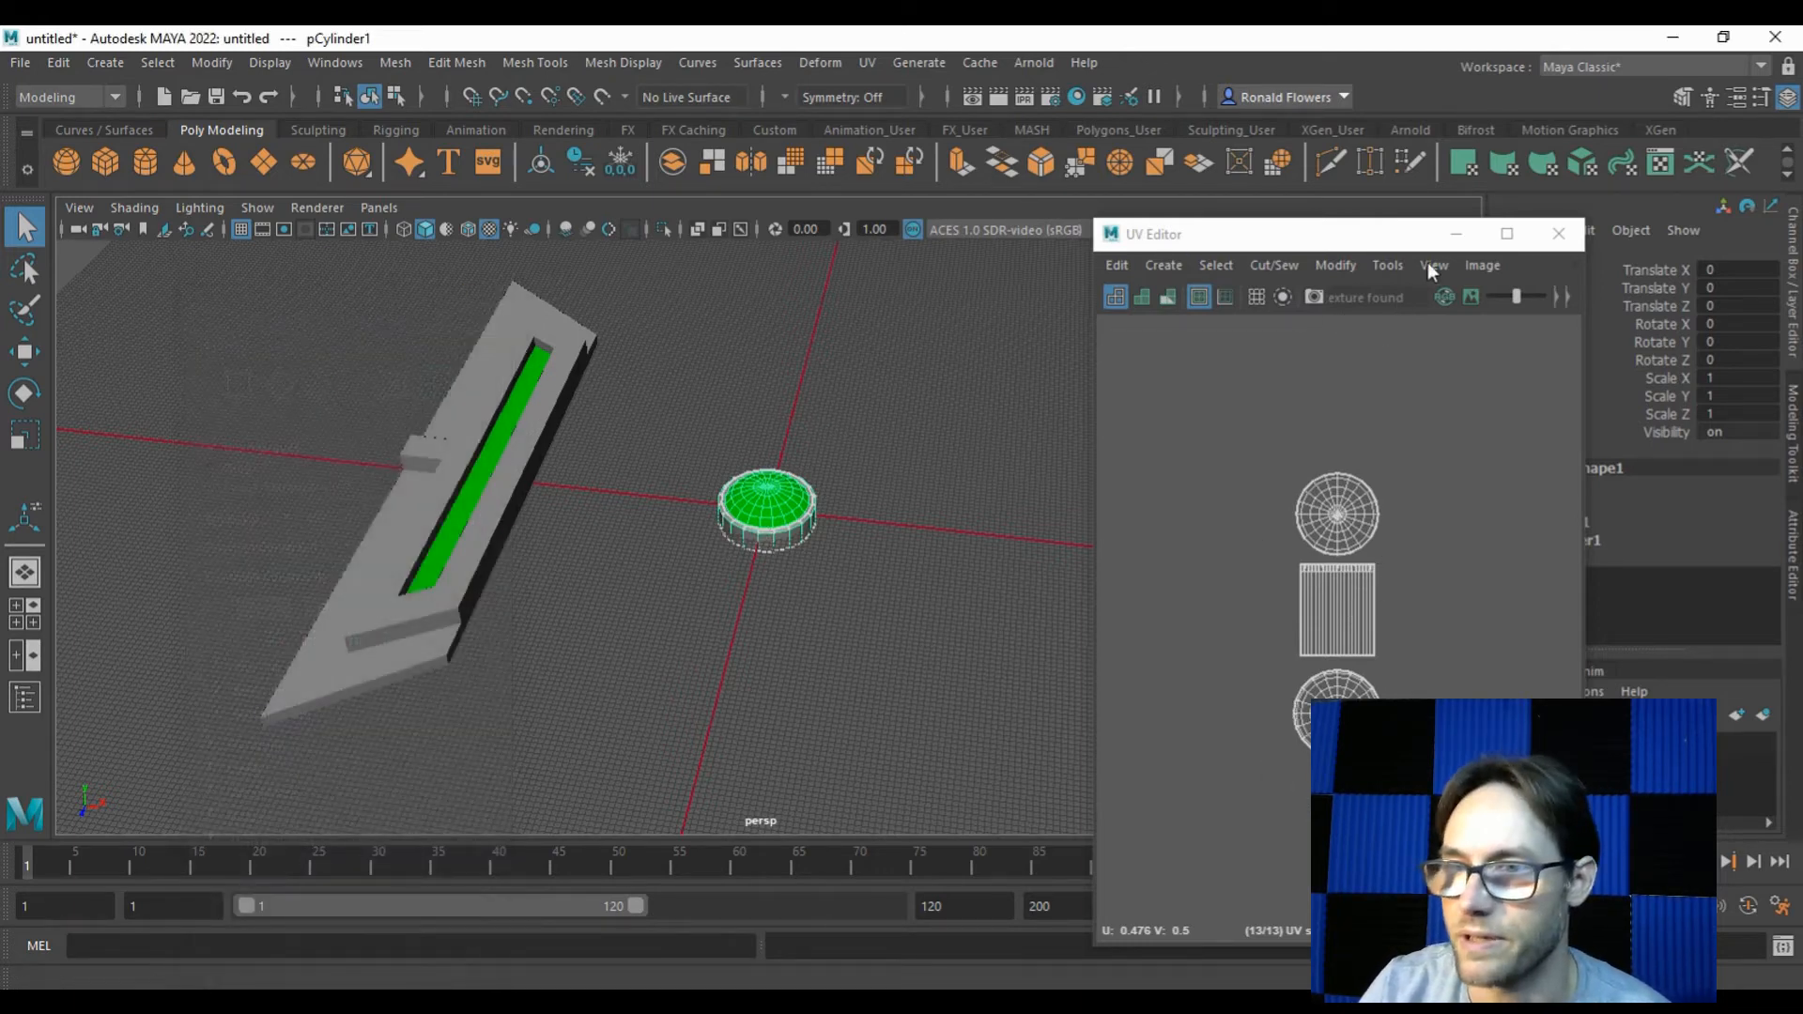
left_click(1558, 234)
left_click(791, 515)
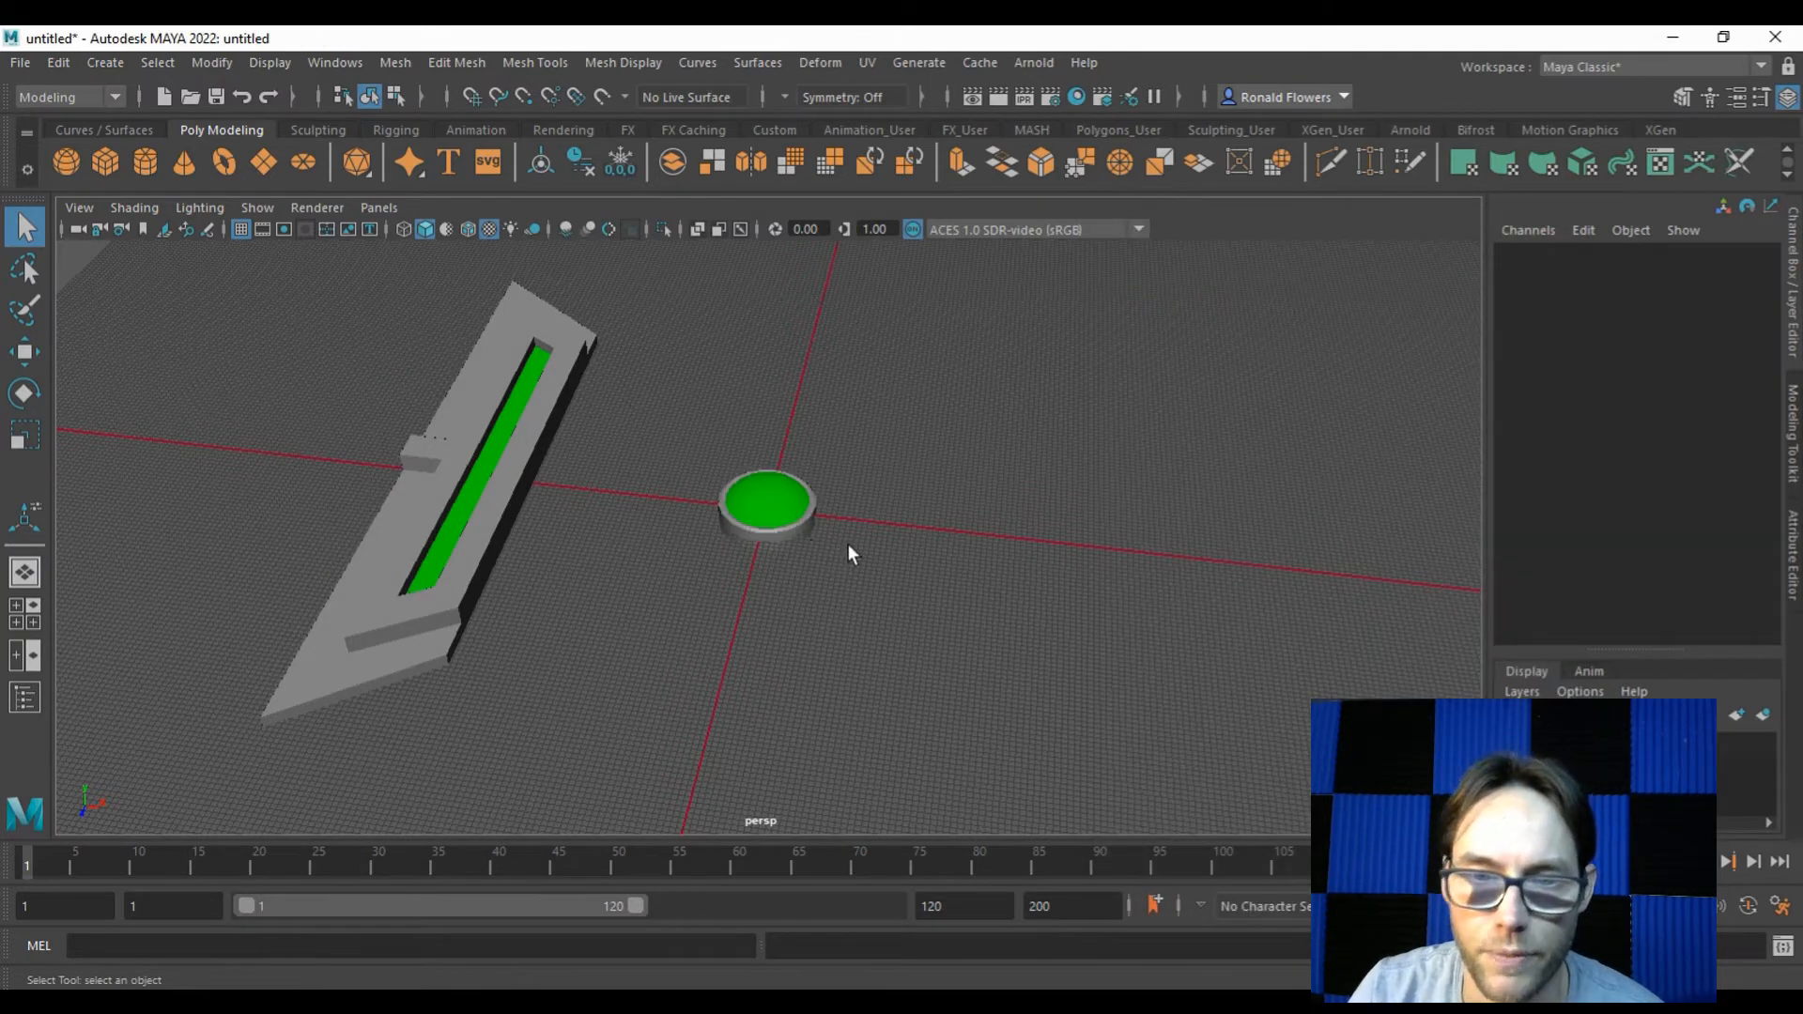